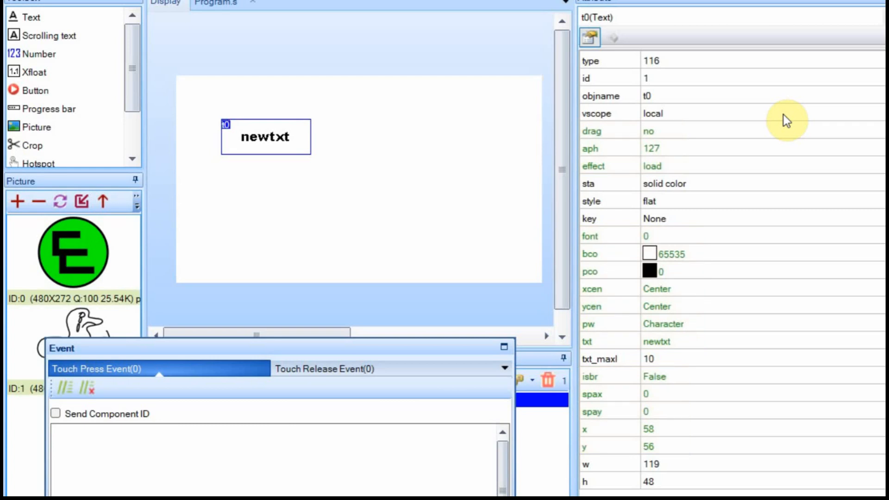
Mask t0's text with pw Password and move t0 to the page's lower right (x 335, y 206).
left_click(665, 325)
left_click(665, 324)
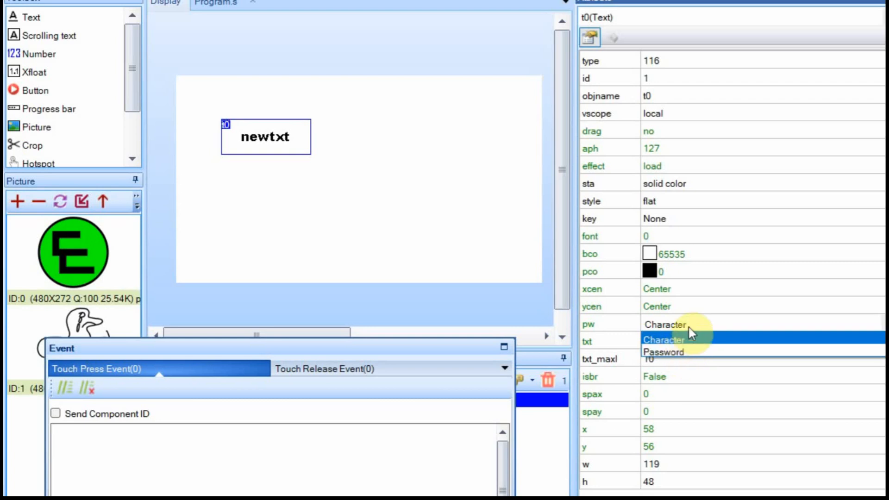
left_click(680, 352)
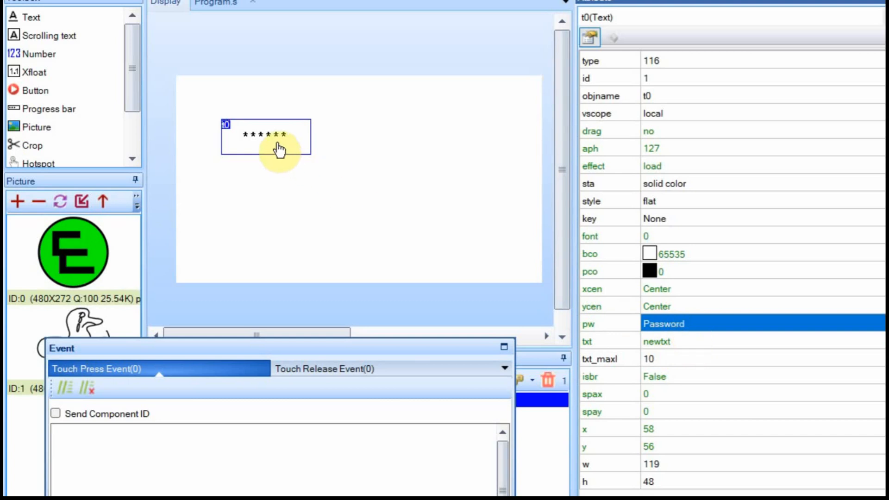
left_click_drag(278, 147, 485, 262)
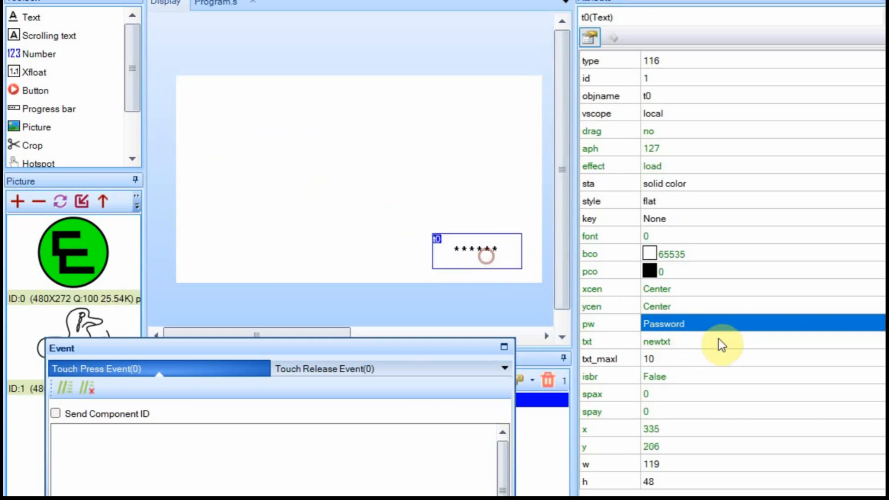
Switch t0's pw display back to Character.
left_click(694, 326)
left_click(687, 338)
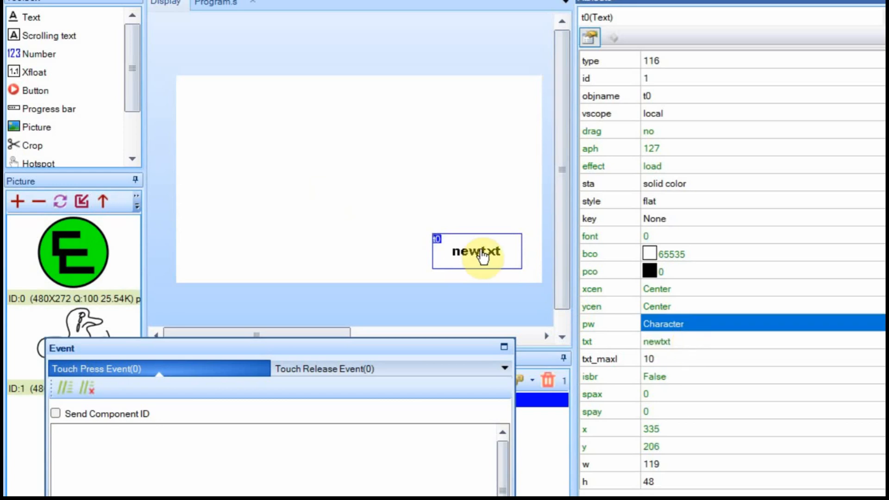
left_click(668, 324)
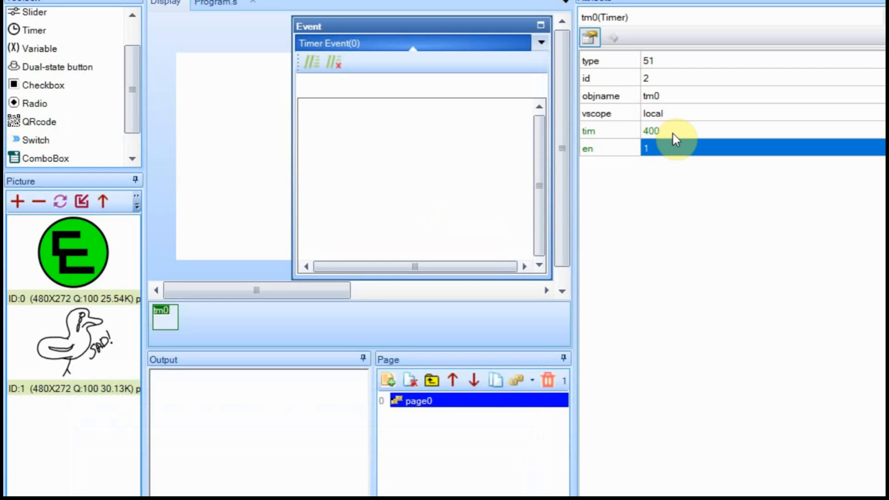
Set timer tm0's tim interval to 2000 ms.
left_click(674, 131)
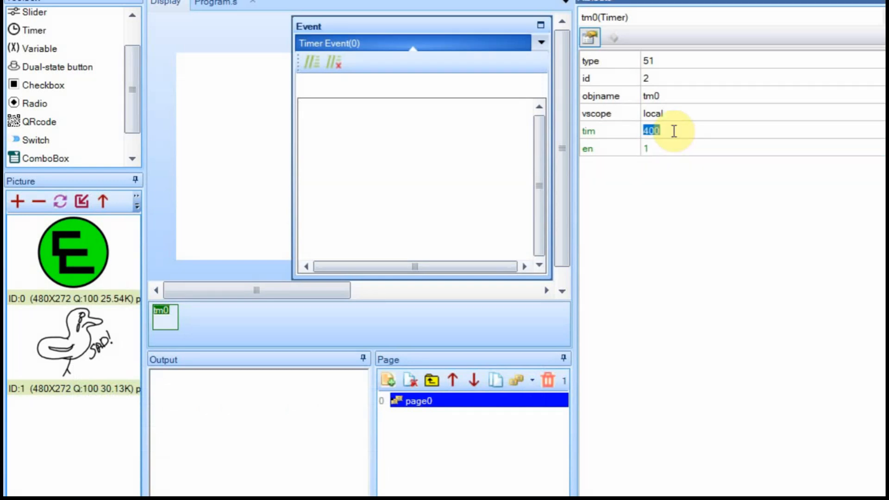
type("2000")
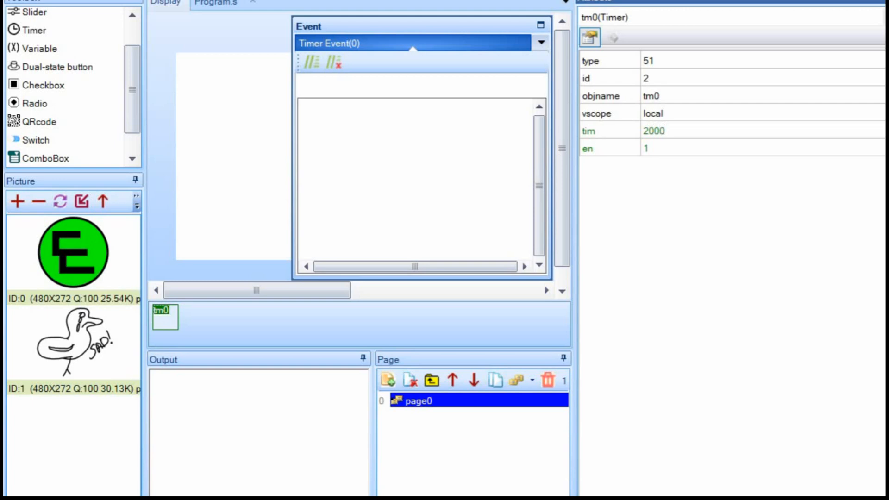
key("Return")
Paste the if/else code toggling t0.pw between 0 and 1 into tm0's Timer Event and run Debug.
left_click(332, 120)
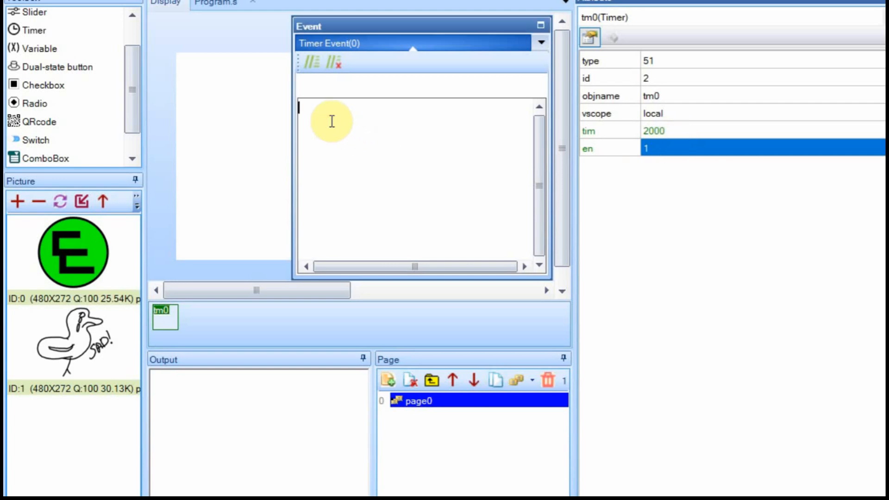
type("if(t0.pw==0) { \tt0.pw=1 }else { \tt0.pw=0 }")
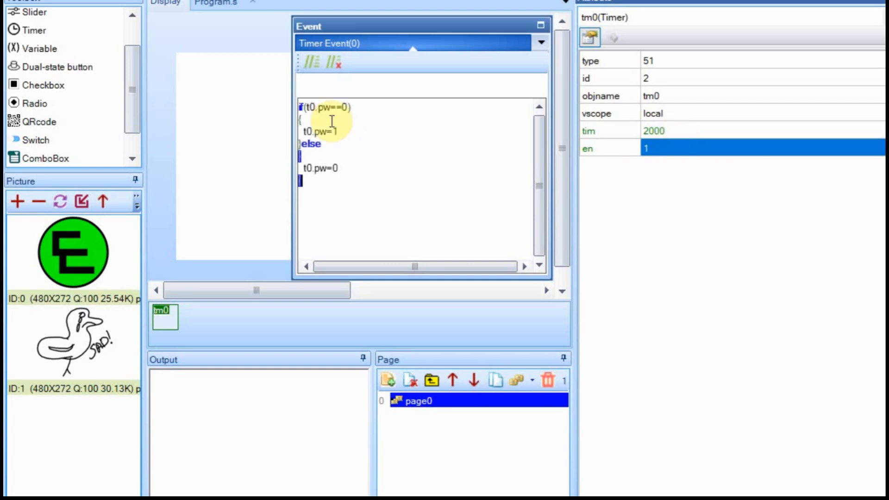
left_click(364, 148)
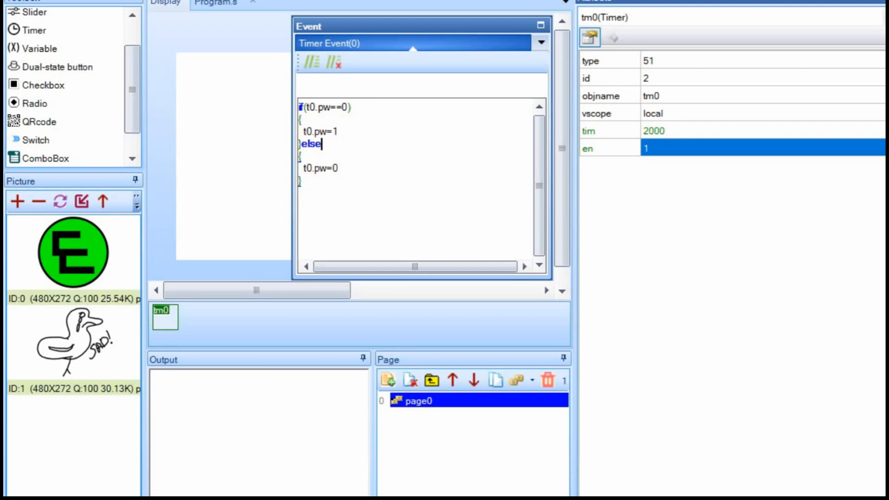
key("F5")
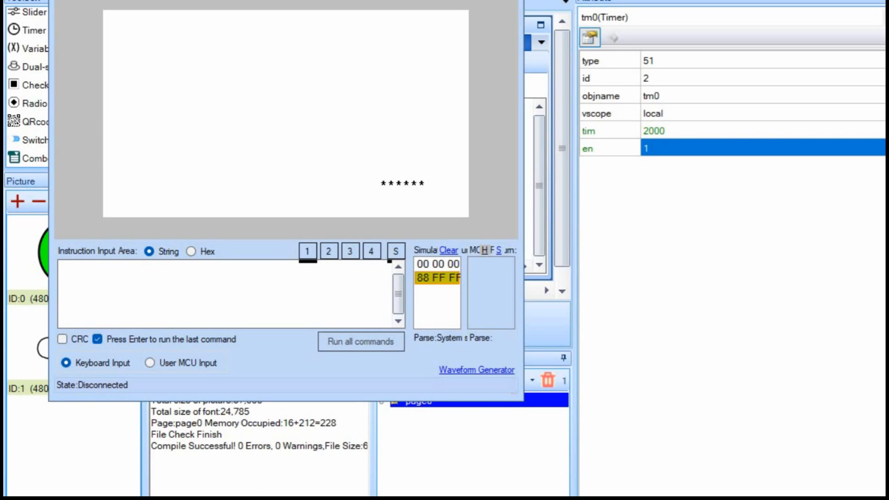
Close the debug simulator after seeing t0 alternate between newtxt and asterisks.
left_click(513, 1)
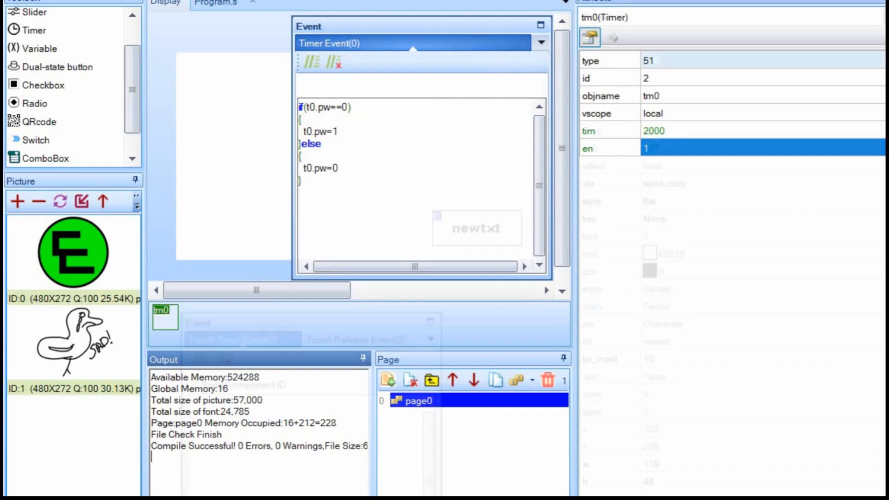
Review t0 and timer tm0, then add a second text component t1 at the page's top left.
left_click(673, 60)
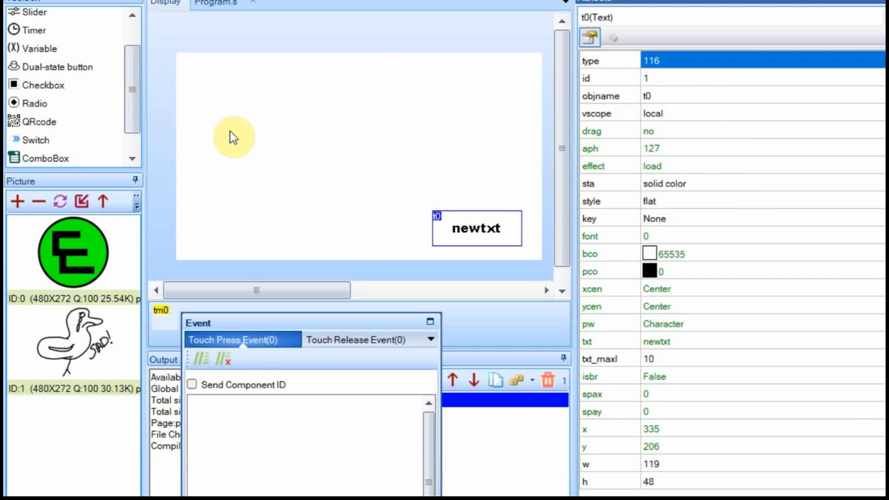
left_click(162, 315)
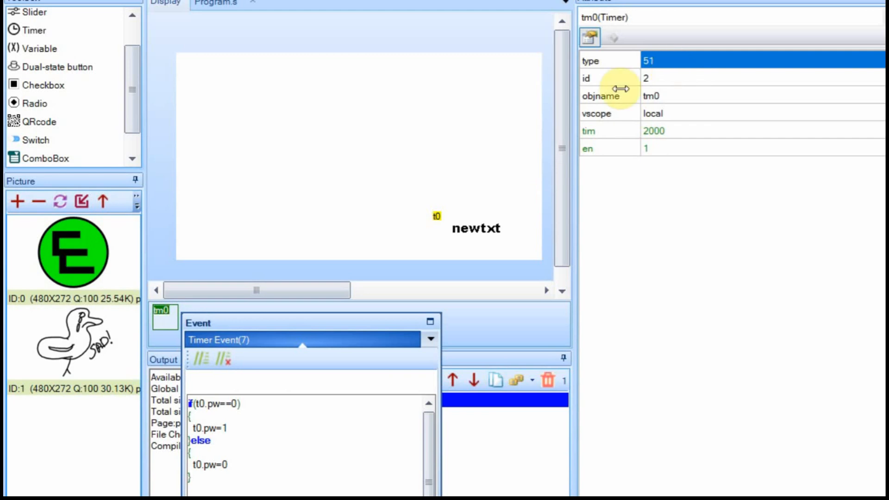
left_click(467, 229)
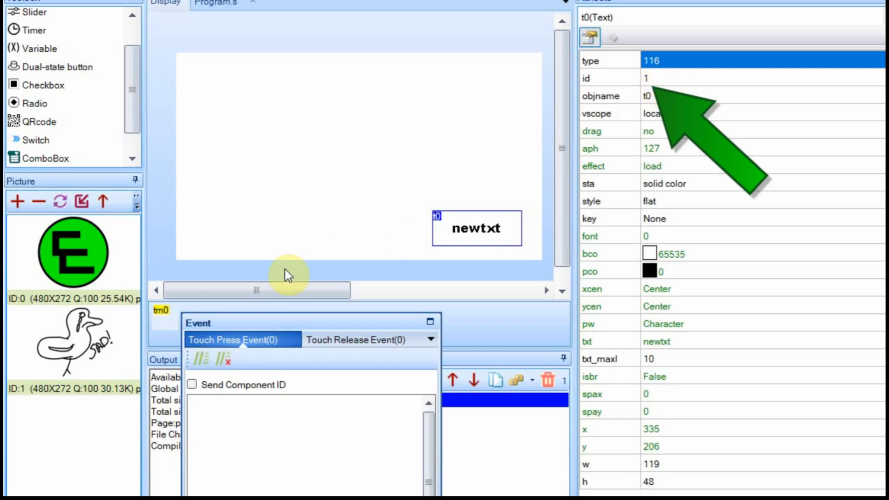
left_click(161, 309)
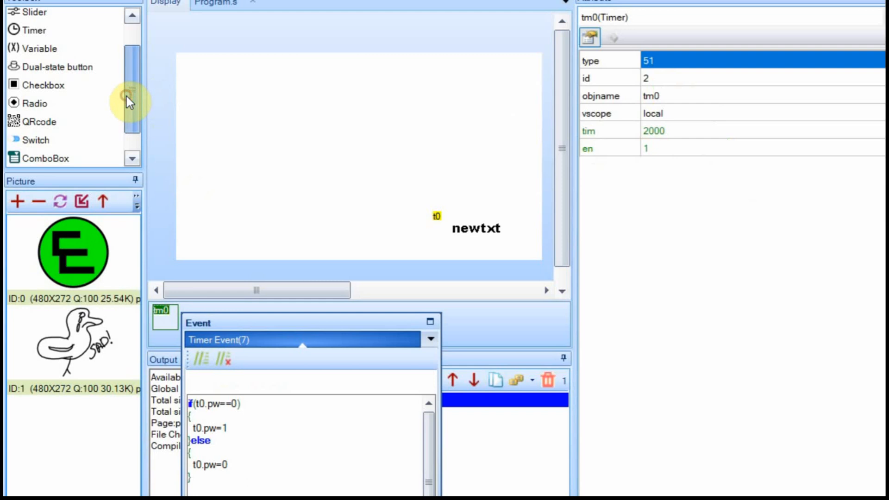
scroll(128, 99, "up", 3)
left_click(38, 20)
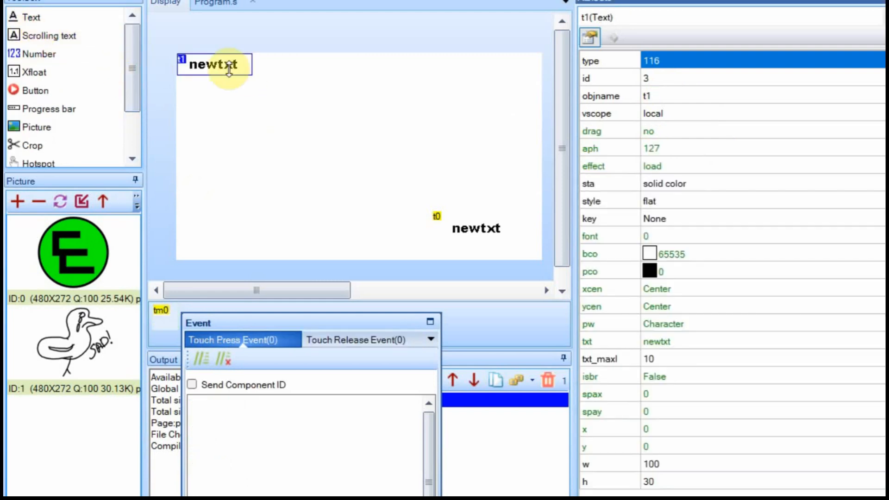
Move t1 to the lower right of the page and change its objname to TEXT.
left_click_drag(227, 70, 492, 125)
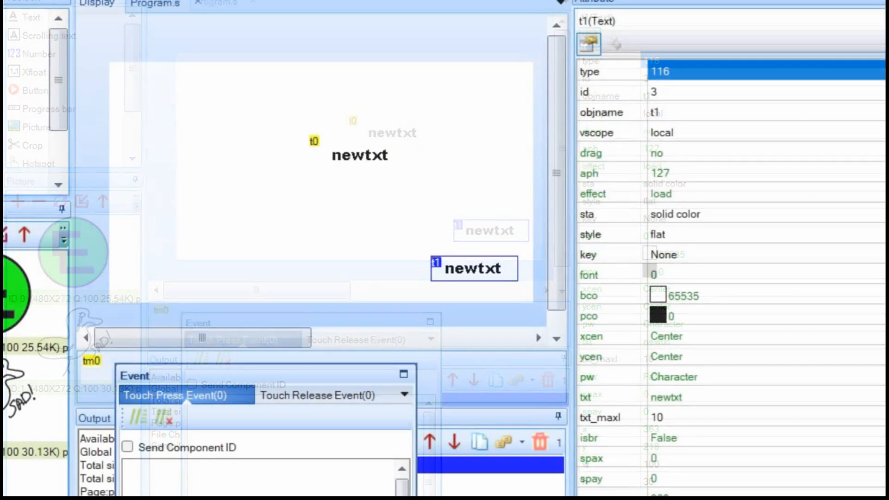
left_click(670, 116)
left_click(670, 116)
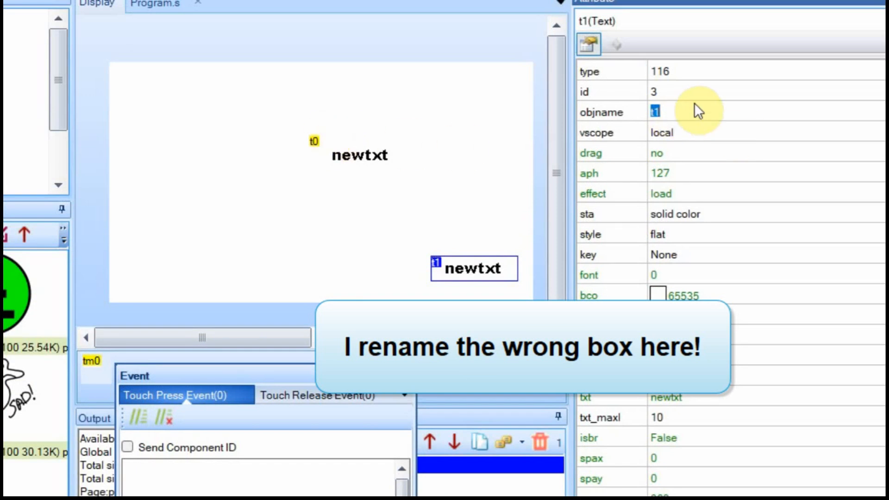
type("TEXT")
key("Return")
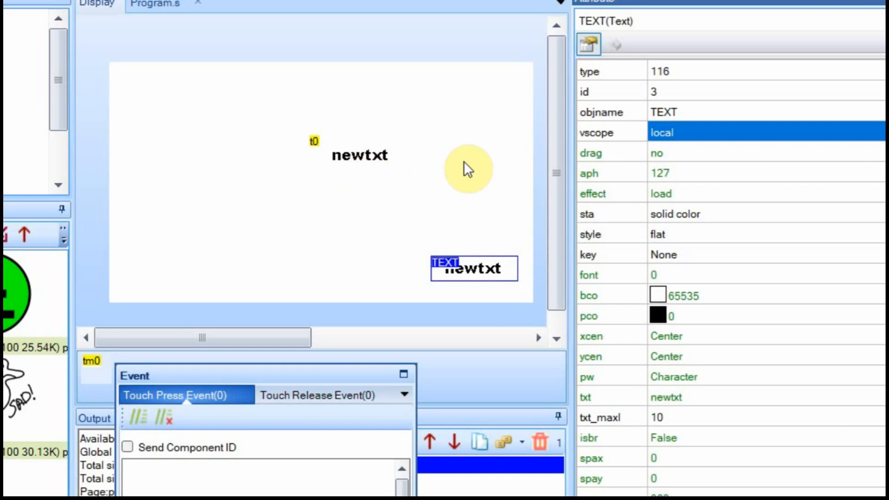
Set TEXT's vscope to global, compile to check Global Memory 112, and set drag to yes.
left_click(741, 134)
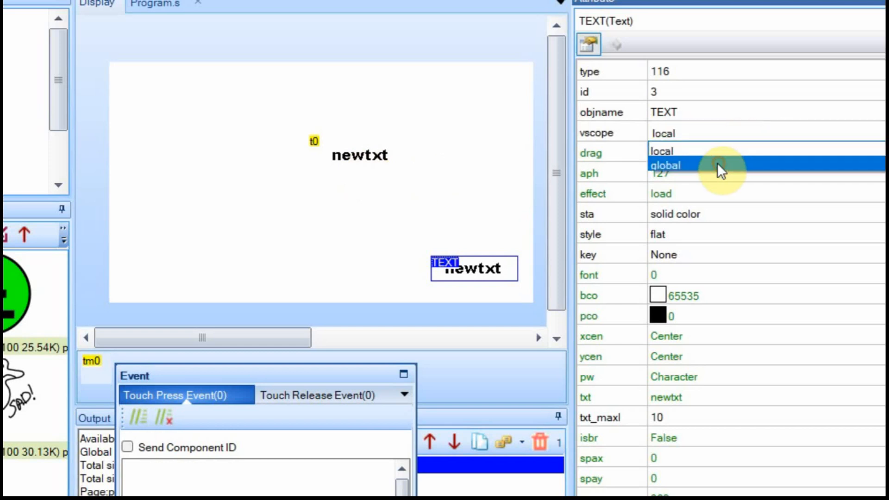
left_click(720, 165)
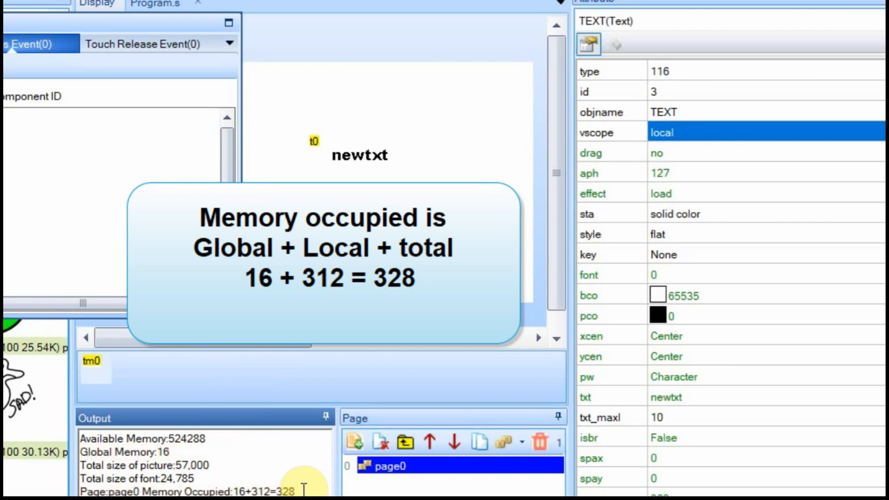
left_click(701, 130)
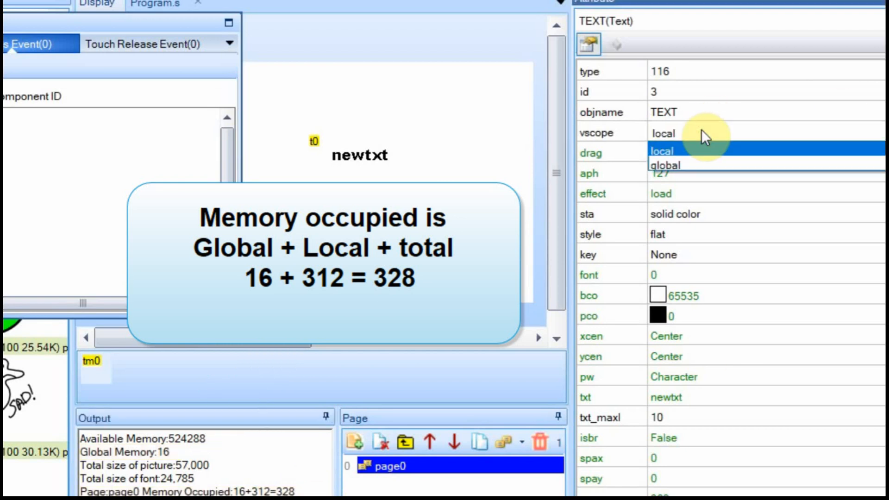
left_click(691, 159)
key("F5")
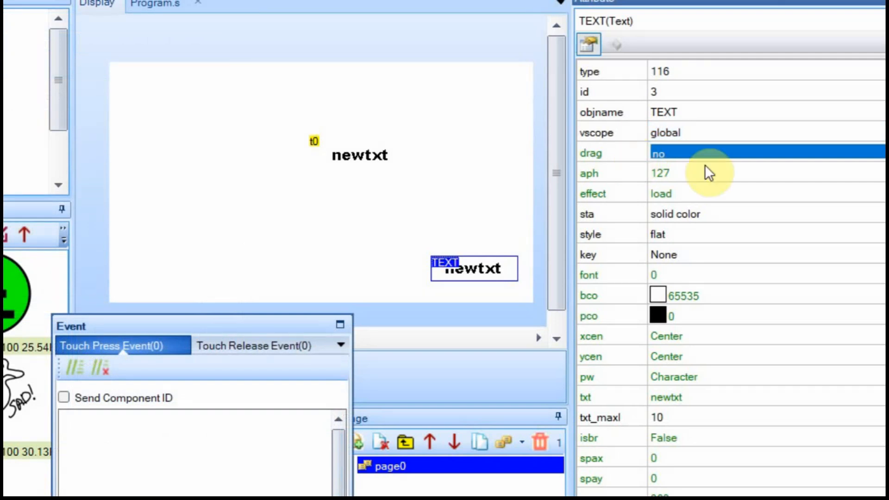
left_click(720, 153)
left_click(708, 178)
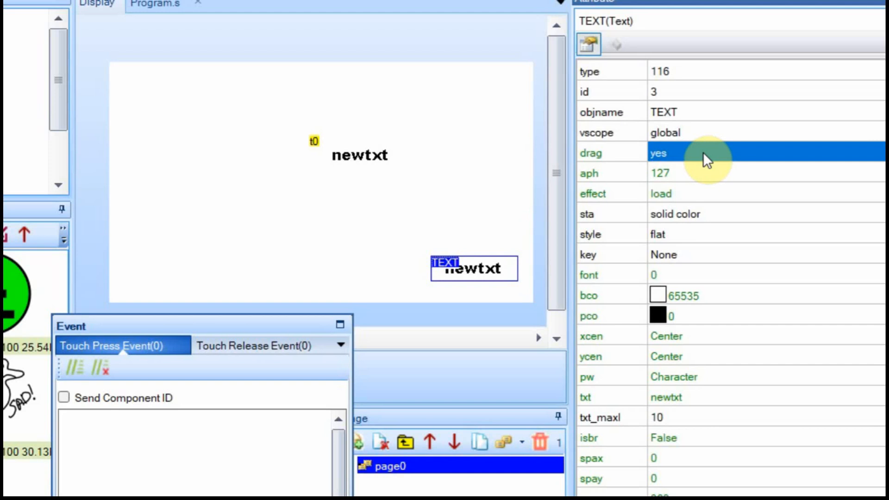
Give t0 a touch release event setting TEXT.txt to "RELEASE", copied from its PRESS line.
left_click(366, 156)
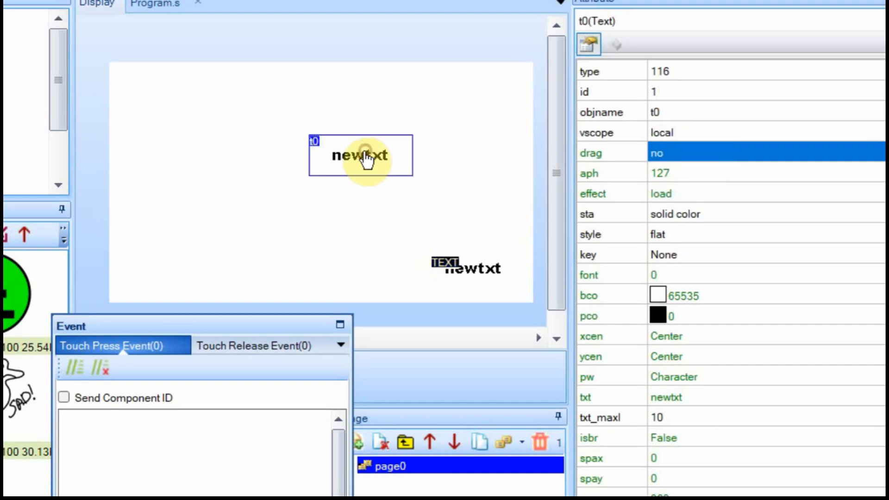
left_click_drag(233, 326, 291, 213)
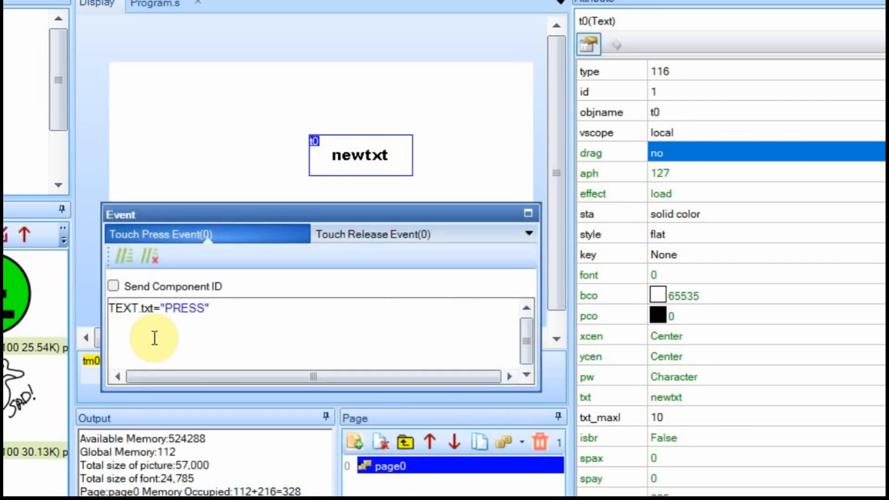
left_click_drag(213, 308, 95, 314)
key("ctrl+c")
left_click(347, 234)
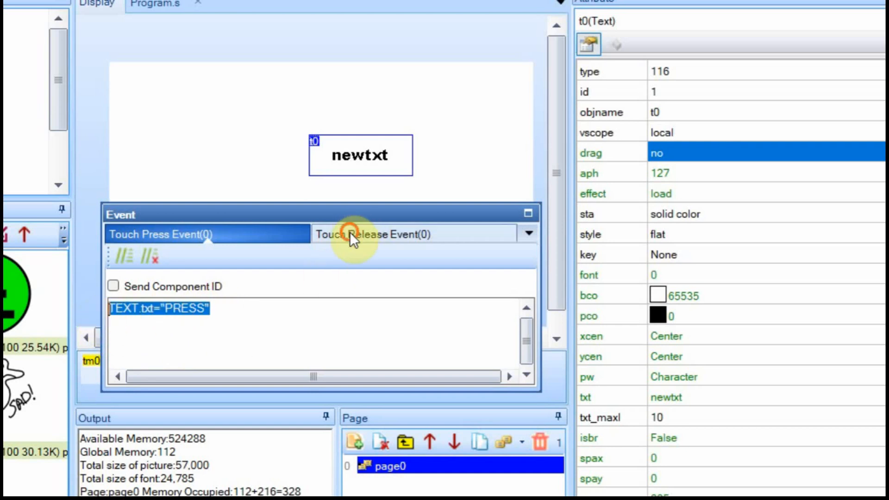
left_click(169, 311)
key("ctrl+v")
left_click_drag(166, 308, 200, 307)
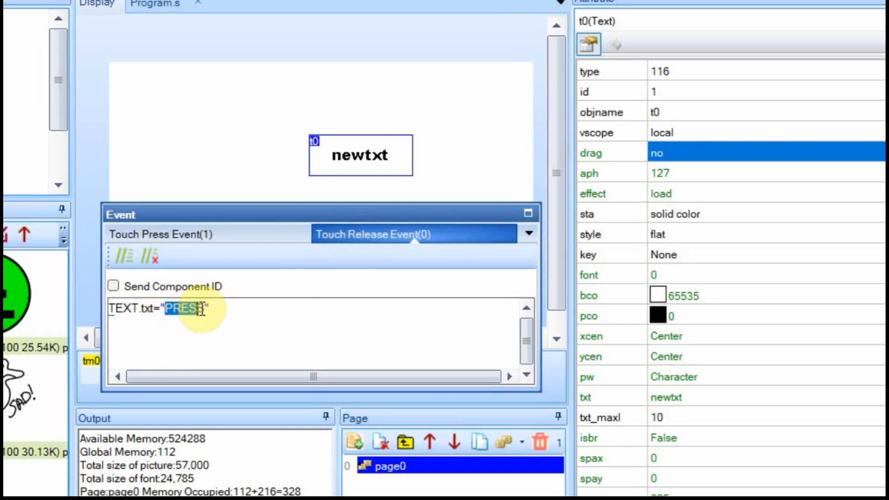
type("RELEASE")
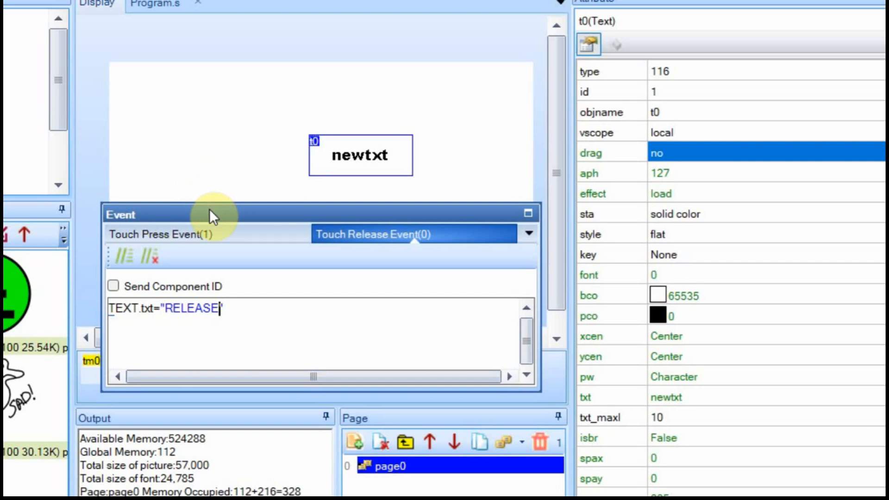
left_click_drag(209, 210, 190, 124)
Delete tm0's pw-toggling timer code and re-dock the event panel under the page.
left_click(87, 373)
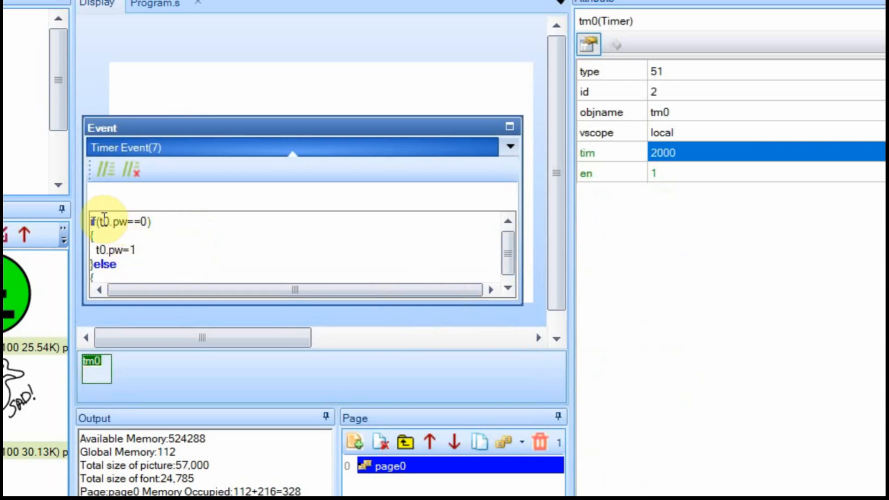
left_click_drag(139, 252, 85, 215)
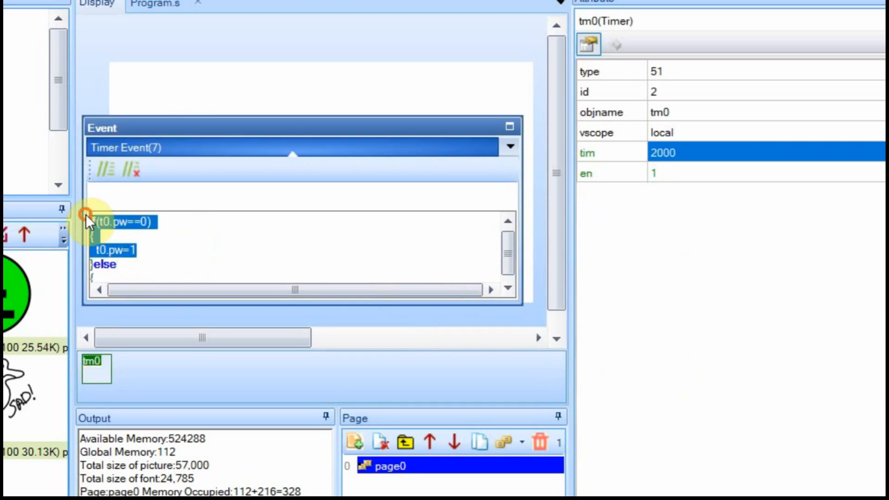
key("Delete")
key("Delete")
key("Delete")
key("Delete")
key("Delete")
key("Delete")
key("Delete")
key("Delete")
key("Delete")
key("Delete")
key("Delete")
key("Delete")
key("Delete")
key("Delete")
key("Delete")
key("Delete")
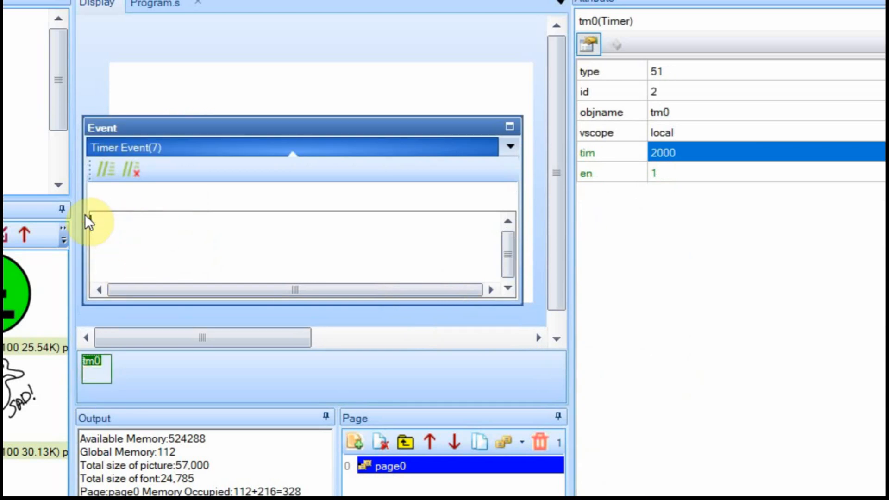
left_click_drag(297, 131, 285, 304)
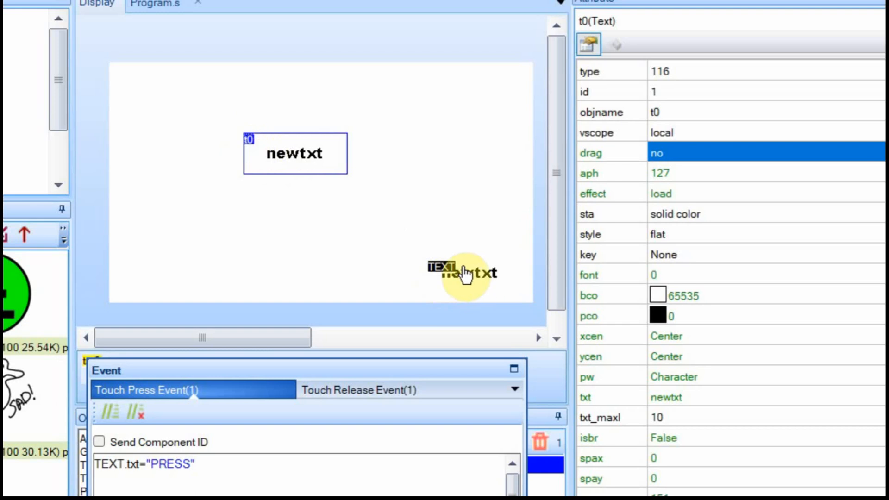
Rename the text component t0 to TEXT and deselect it on the empty canvas.
left_click(678, 115)
type("TEXT")
key("Return")
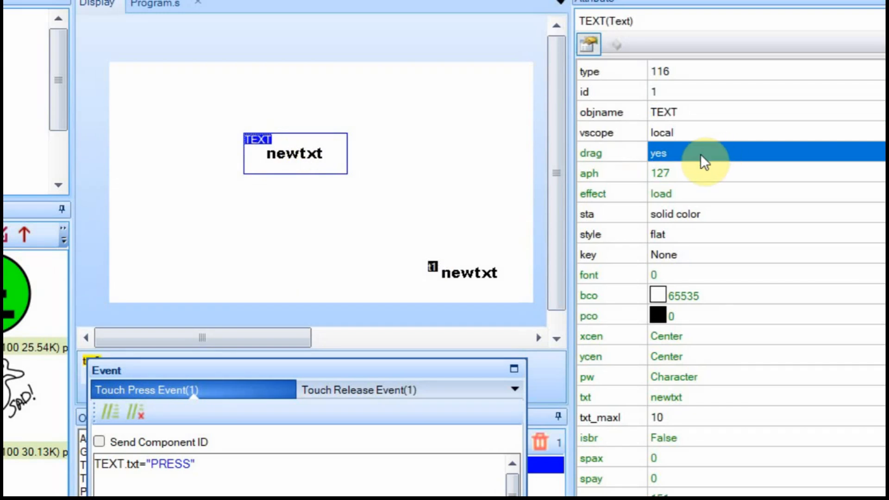
left_click(452, 165)
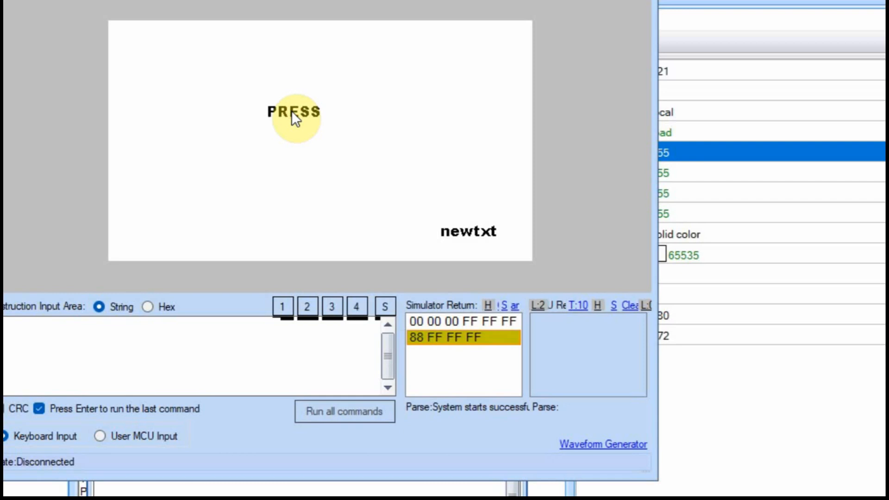
Tap and drag the PRESS label in the simulator to test press, release and dragging.
left_click(291, 110)
left_click(291, 112)
left_click_drag(290, 110, 363, 146)
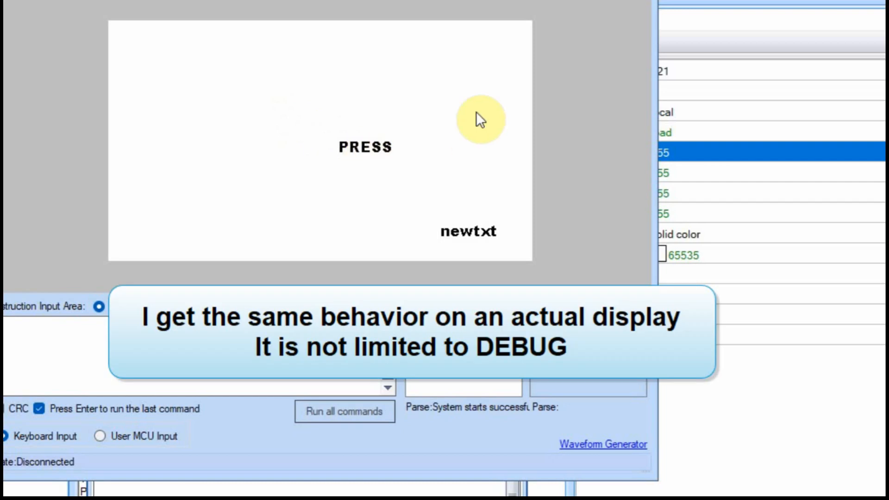
left_click_drag(381, 149, 307, 107)
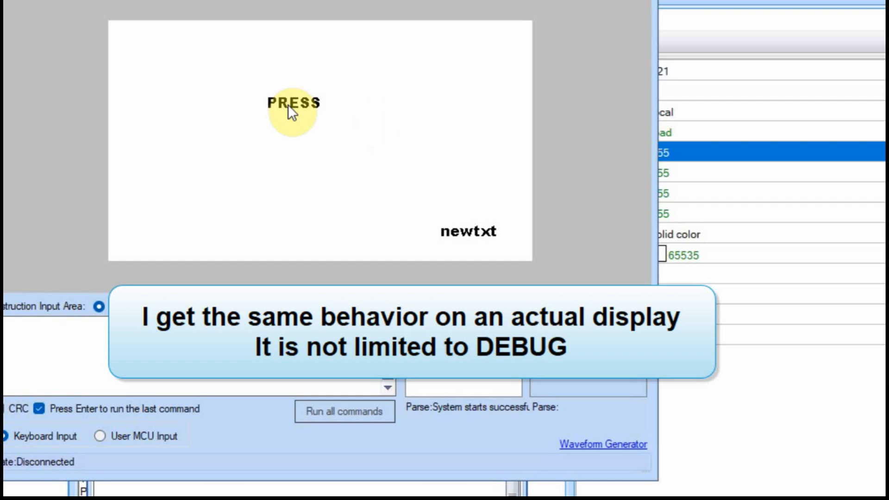
left_click(288, 105)
left_click(286, 105)
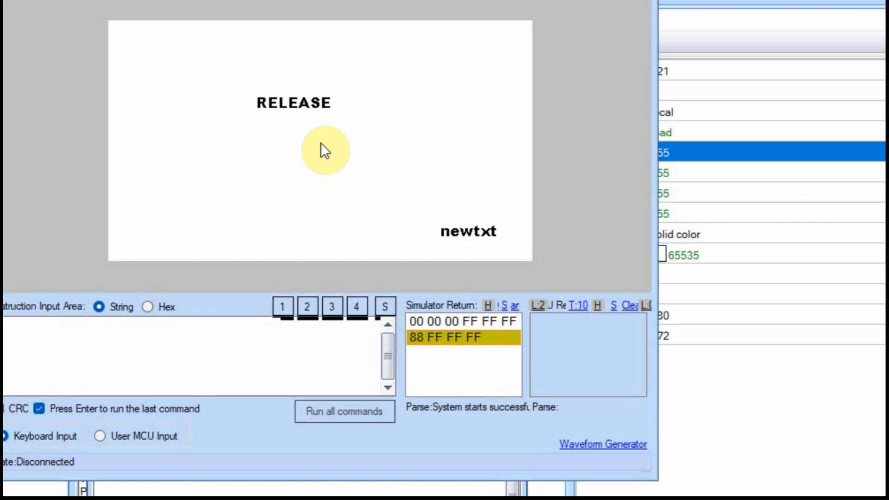
left_click_drag(312, 104, 285, 94)
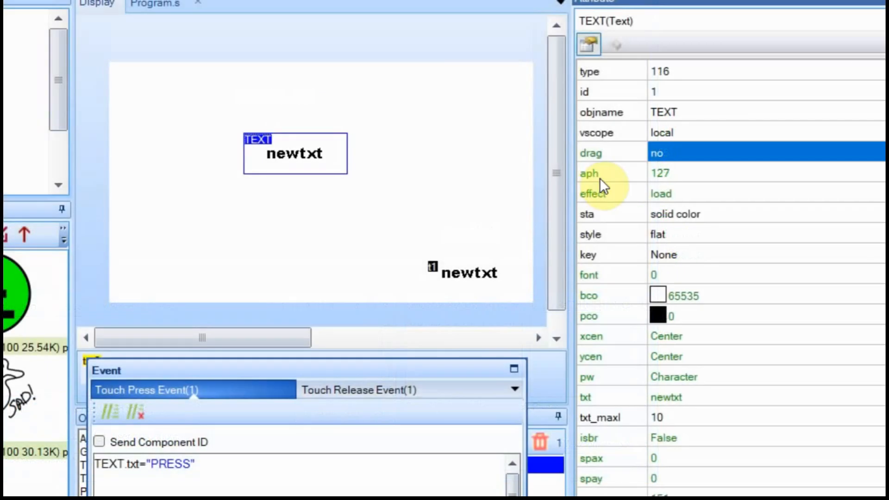
left_click(676, 178)
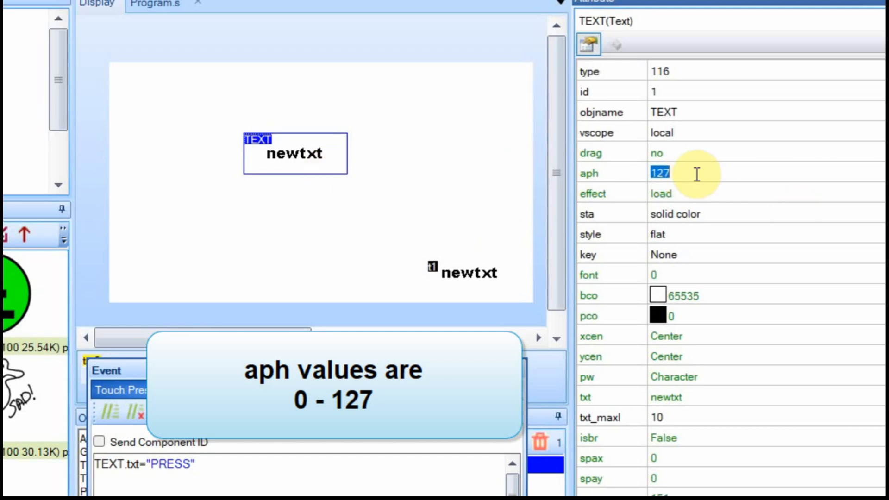
type("50")
key("Return")
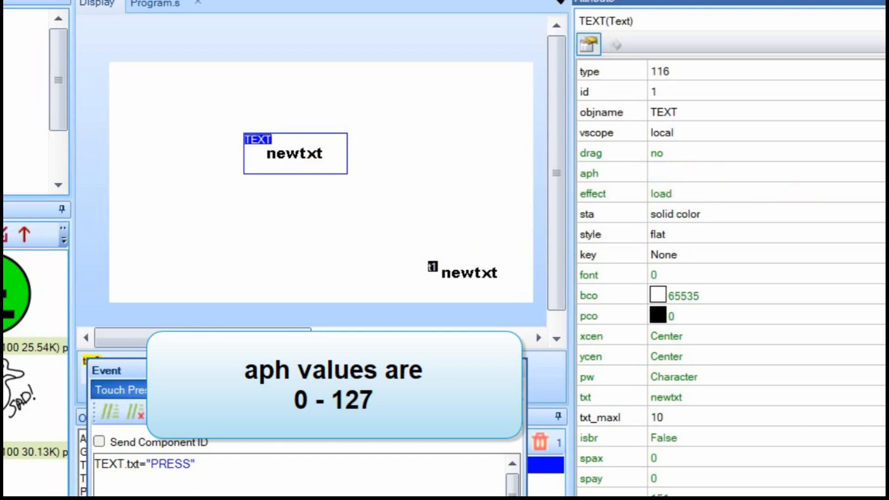
left_click(682, 190)
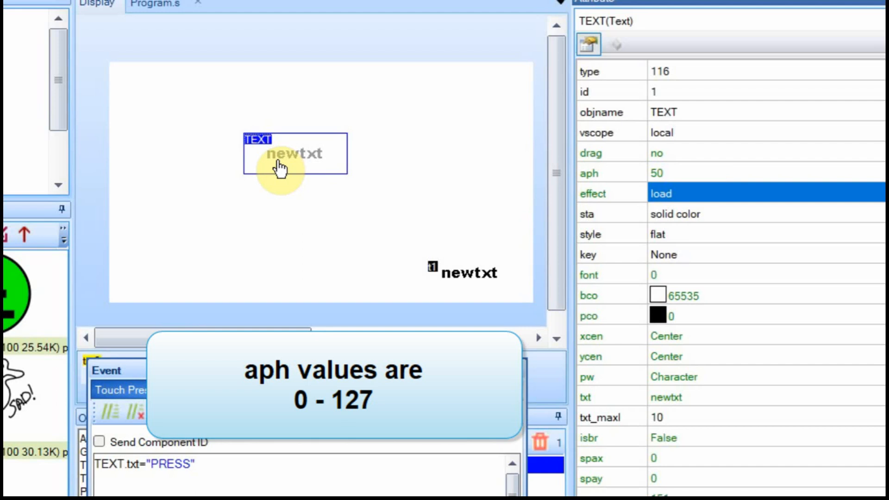
left_click(664, 175)
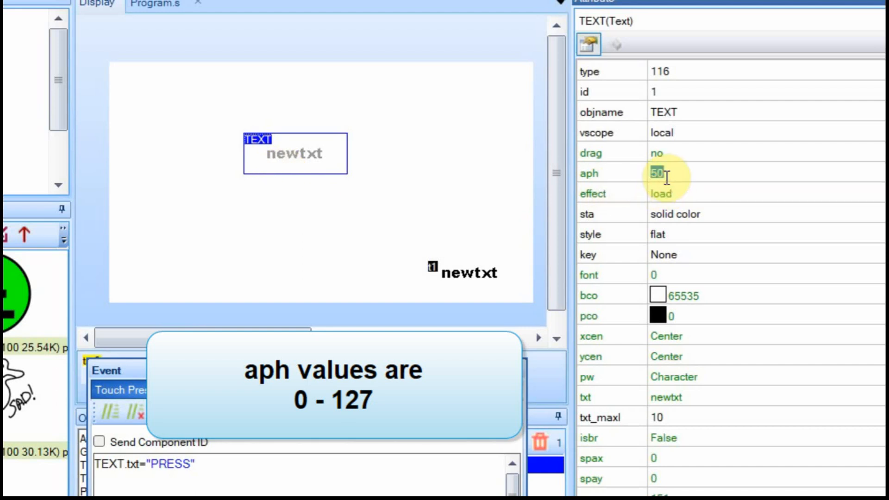
type("0")
left_click(590, 193)
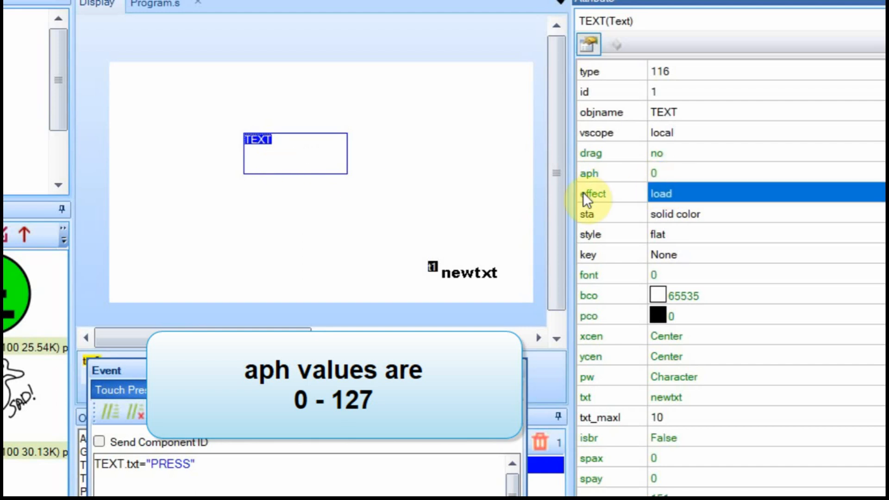
left_click(677, 173)
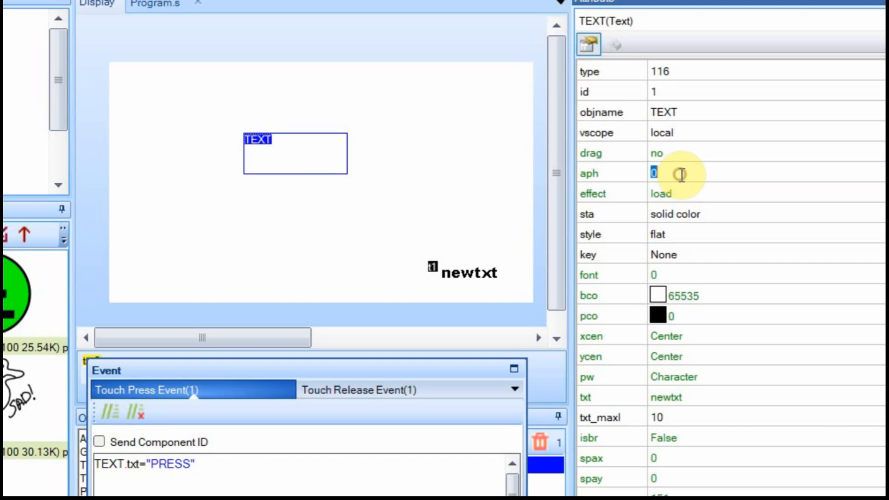
type("127")
key("Return")
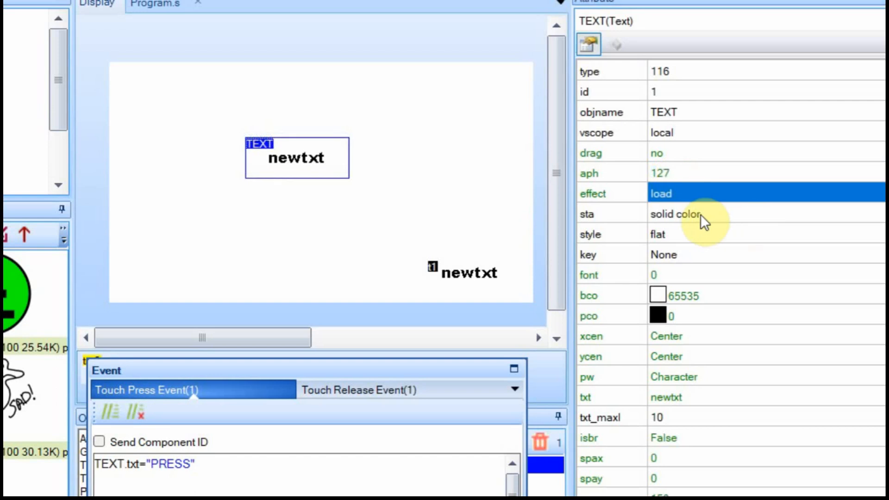
Set TEXT's load effect to bottom fly into and t1's to top fly into.
left_click(676, 195)
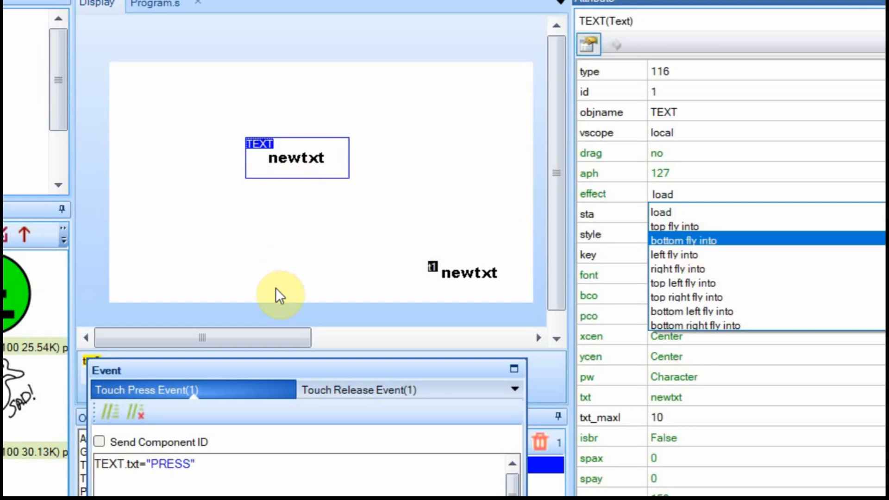
left_click(691, 241)
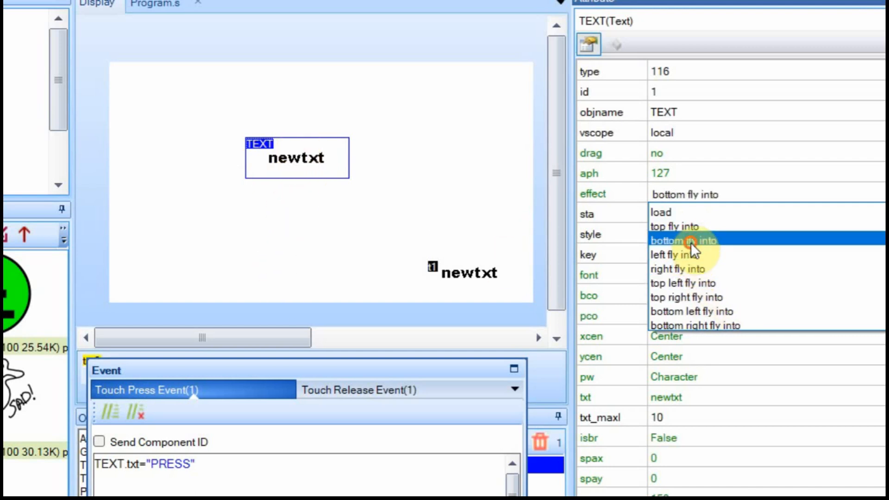
left_click(464, 274)
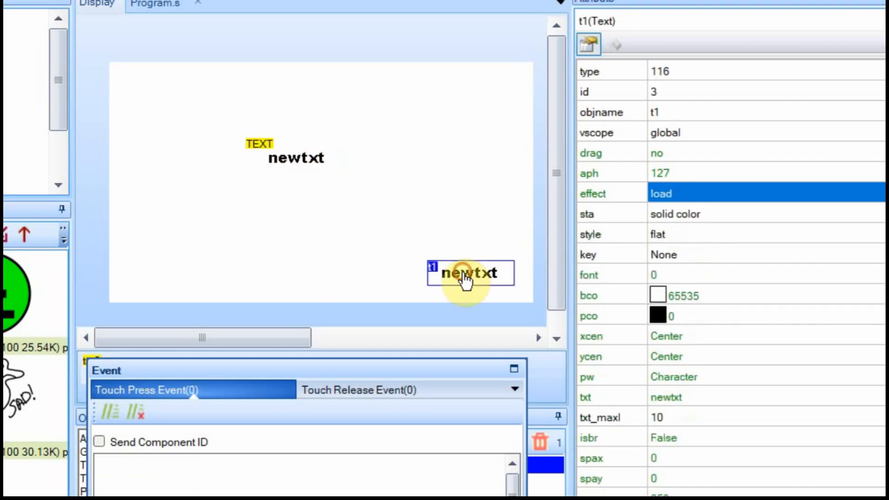
left_click(686, 193)
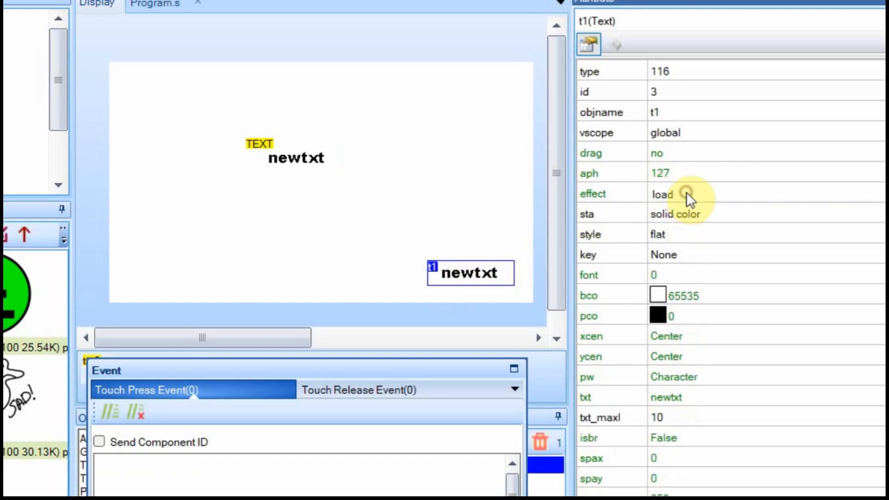
left_click(686, 193)
left_click(680, 228)
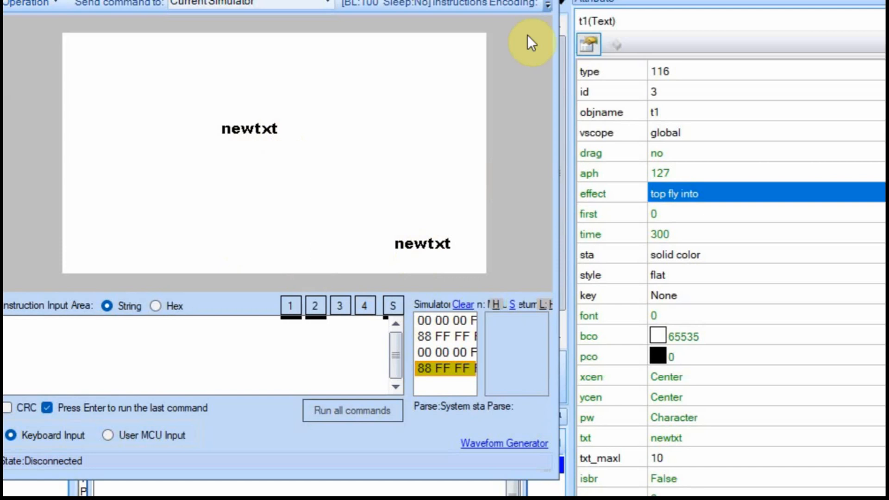
left_click(549, 3)
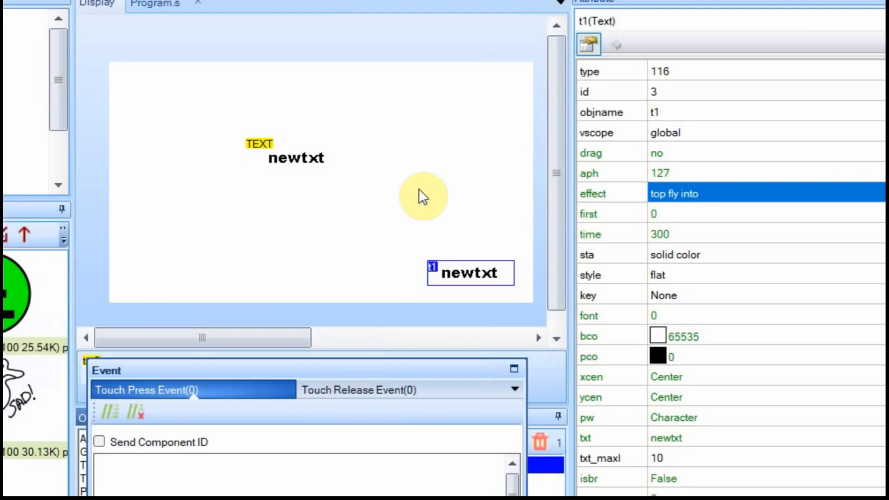
Set the TEXT component's fly-in effect time to 3000.
left_click(301, 172)
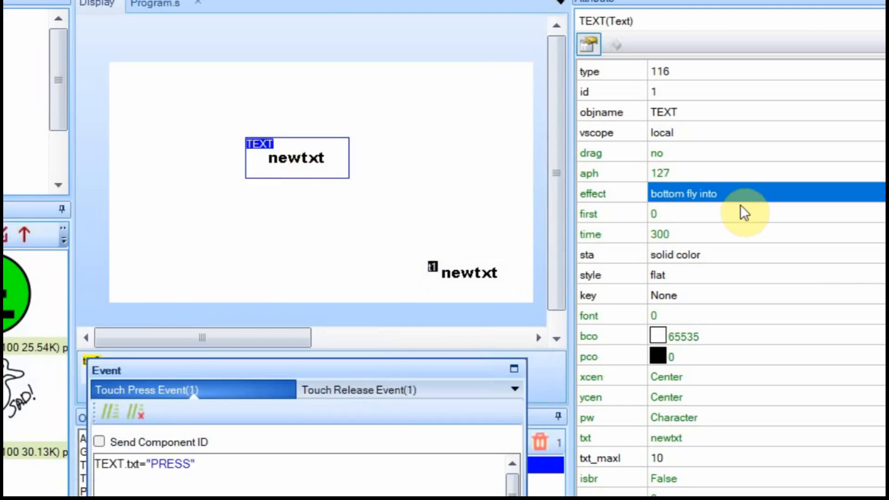
left_click(671, 232)
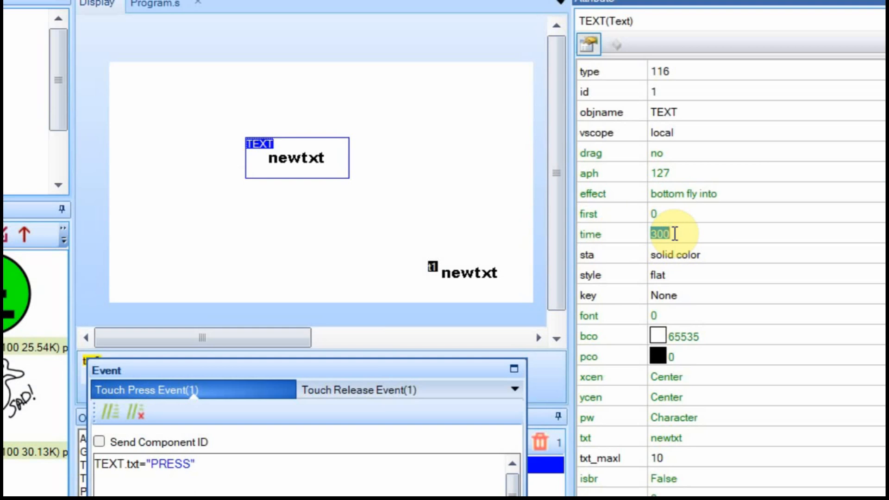
type("300")
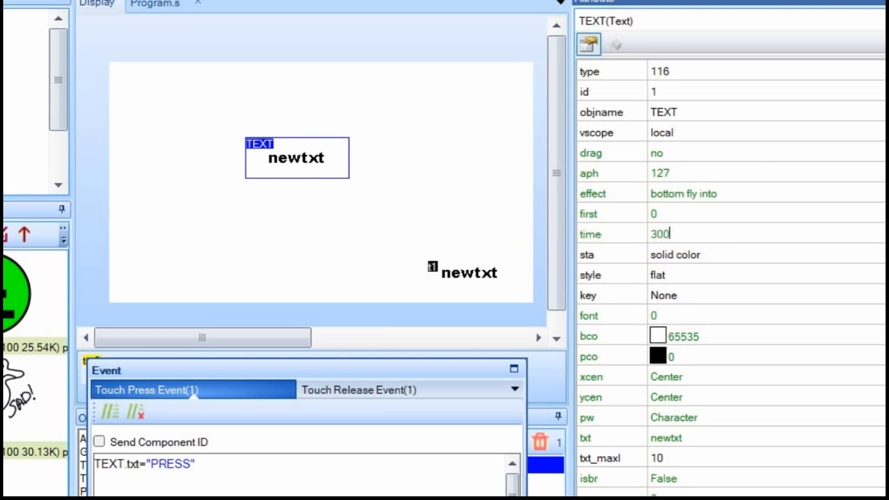
type("0")
key("Return")
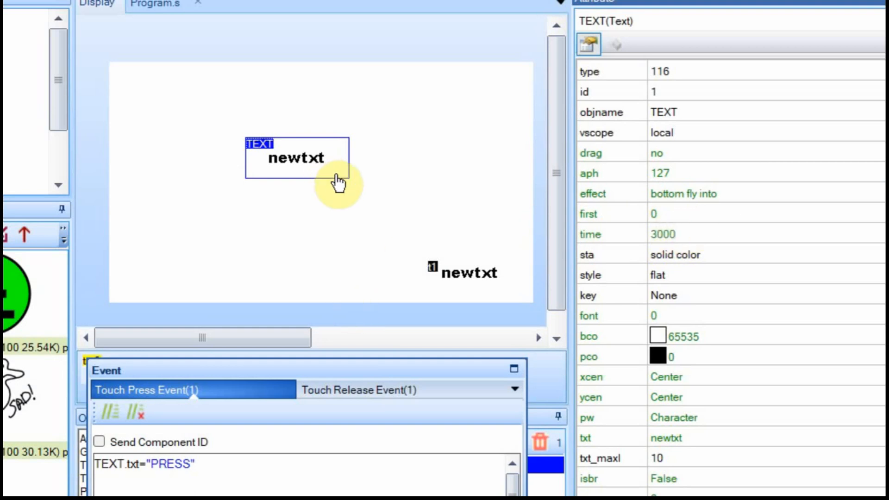
Set t1's fly-in effect time to 2000 and close the debug simulator.
left_click(465, 274)
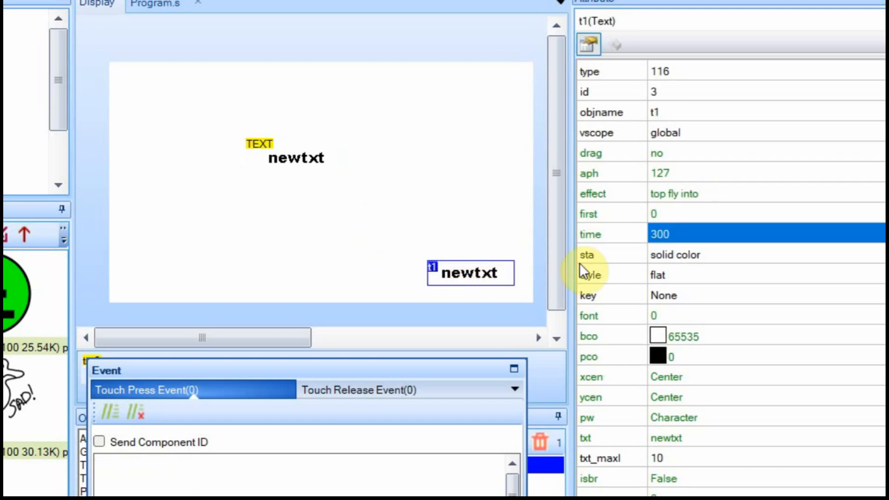
left_click(675, 233)
type("2")
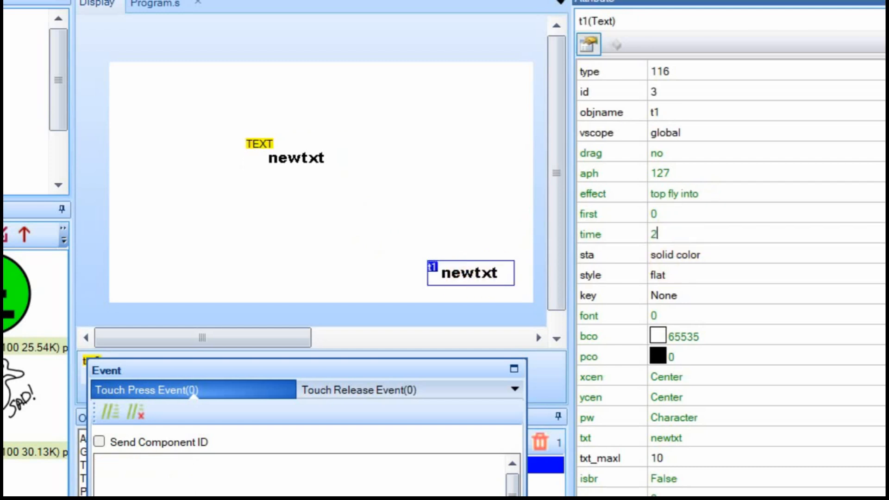
type("000")
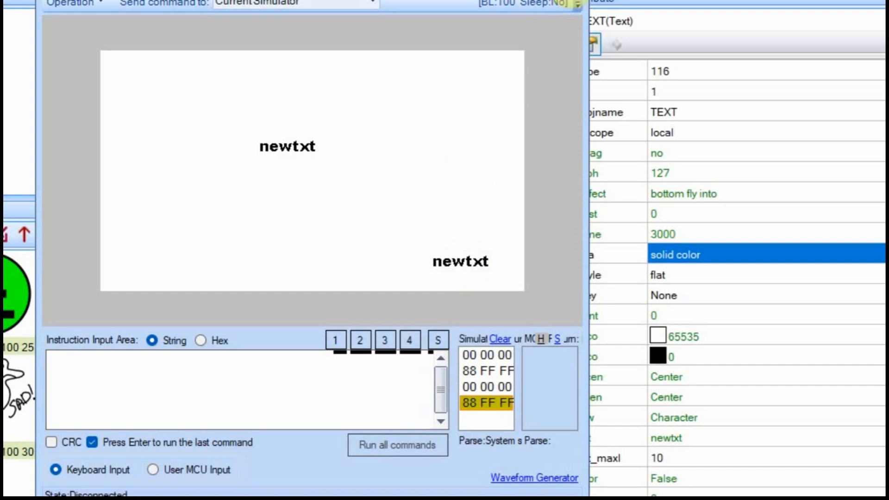
left_click(578, 3)
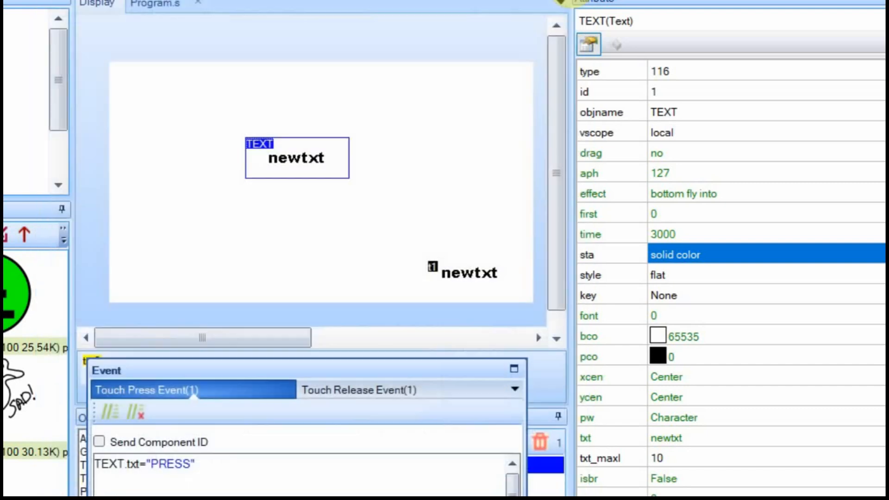
Set t1's first attribute to 1, preview it in the debug simulator, then close it.
left_click(674, 214)
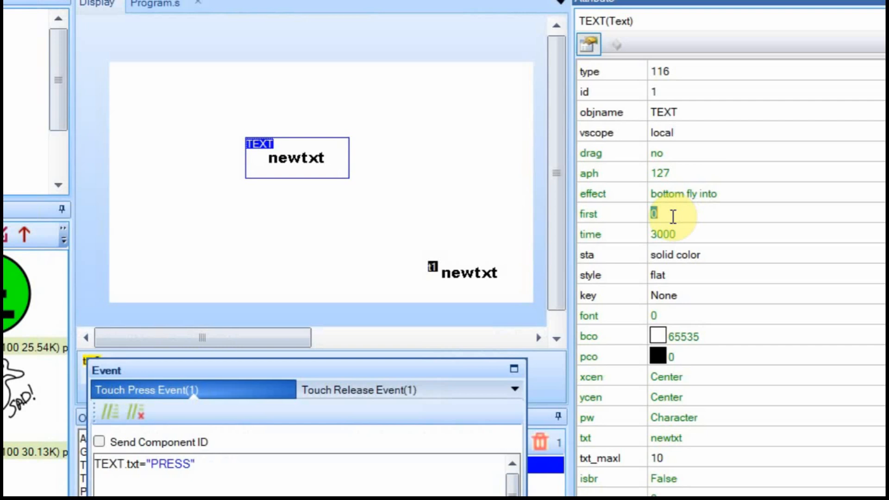
left_click(468, 274)
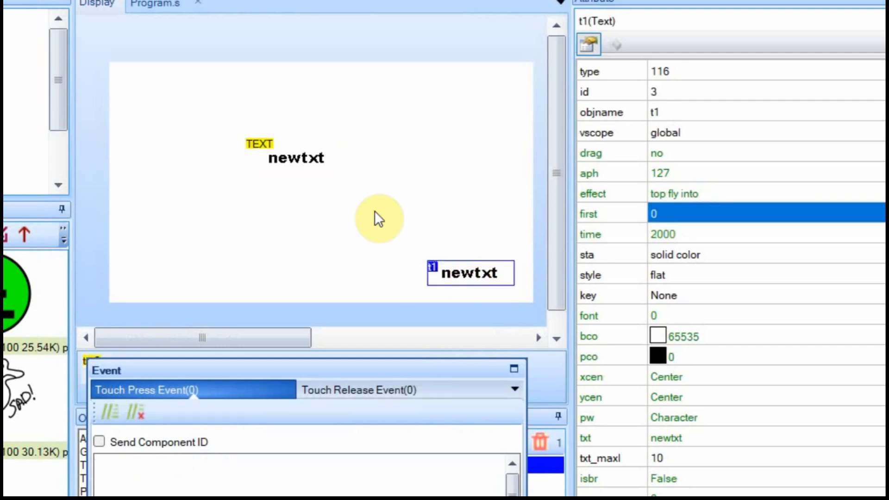
left_click(287, 155)
left_click(469, 280)
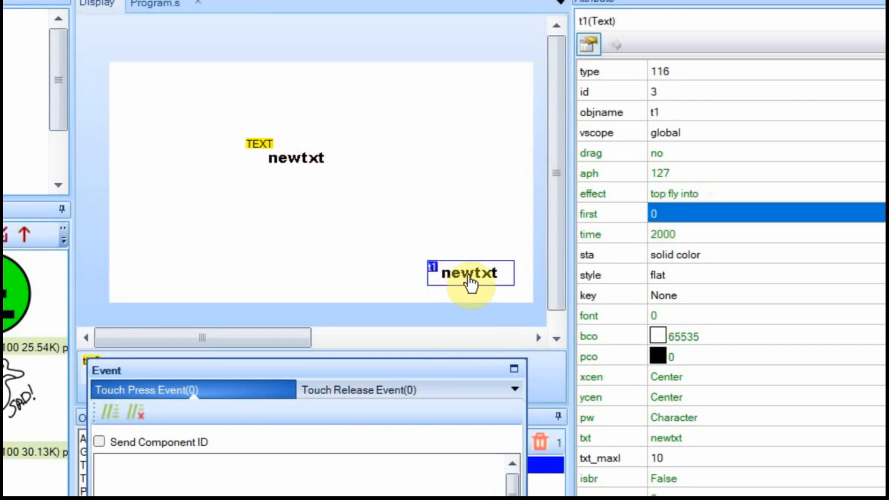
left_click(656, 214)
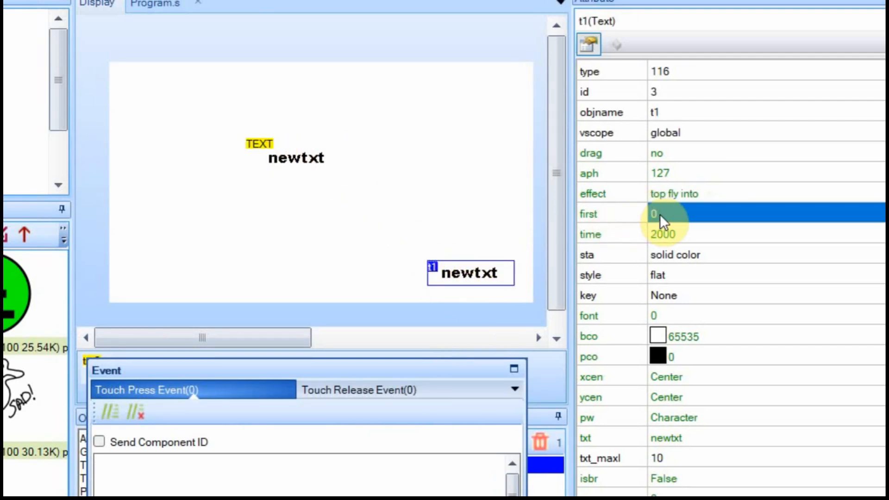
left_click(664, 213)
type("1")
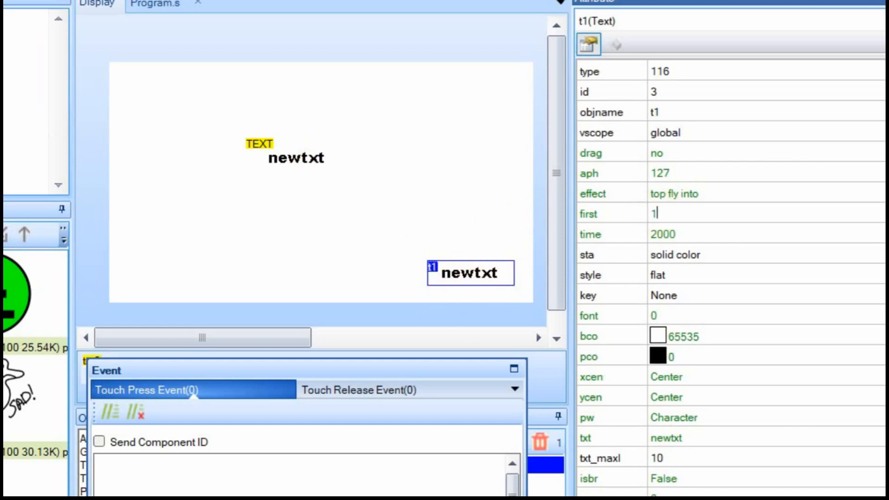
left_click(289, 1)
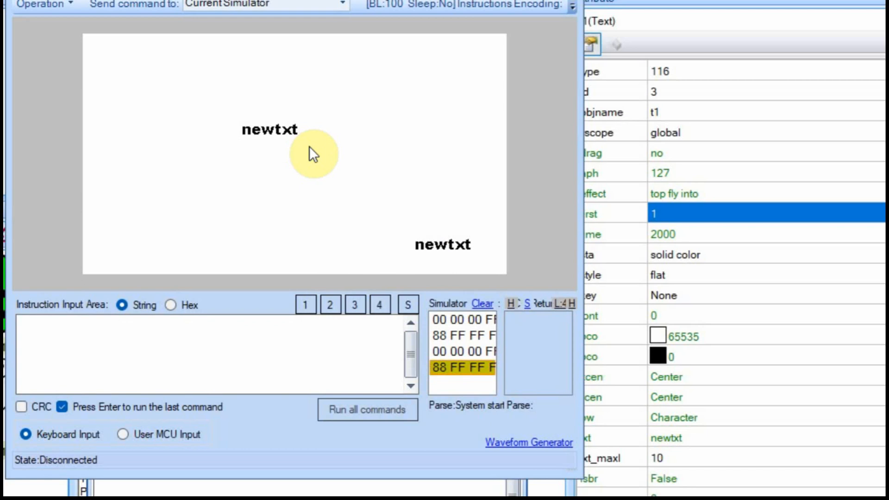
left_click(566, 1)
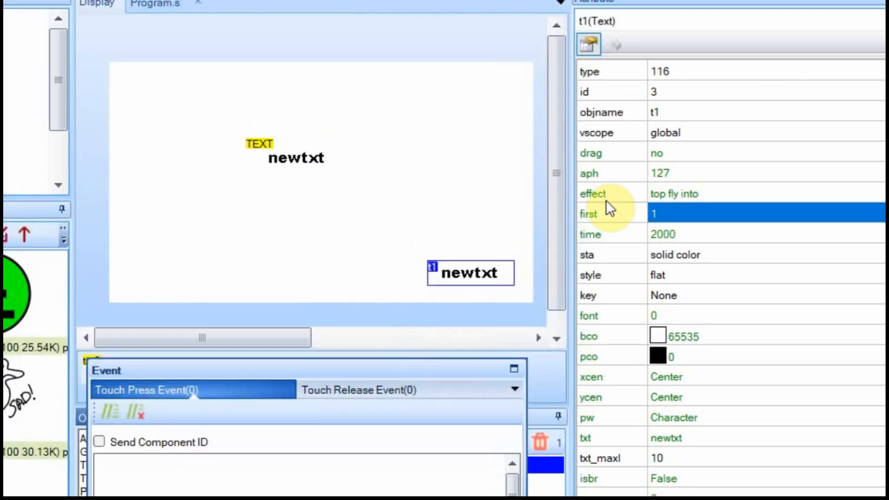
Switch t1's effect back to load, removing its first and time settings.
left_click(675, 194)
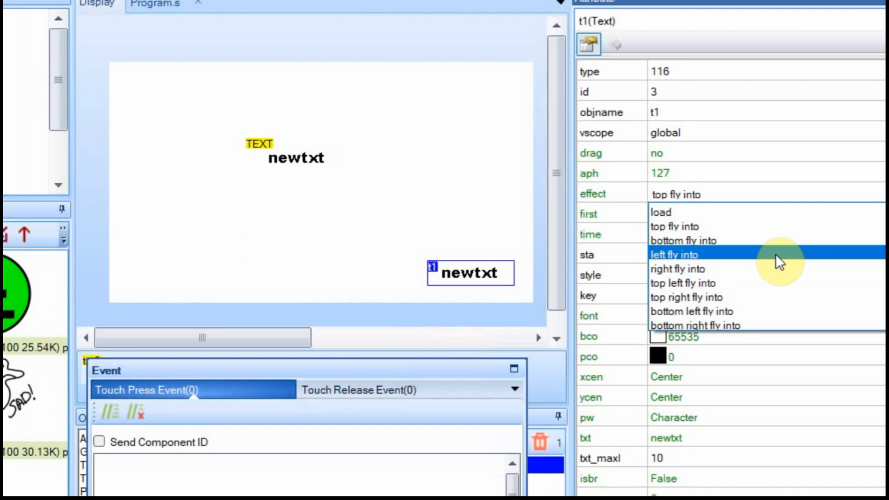
left_click(616, 213)
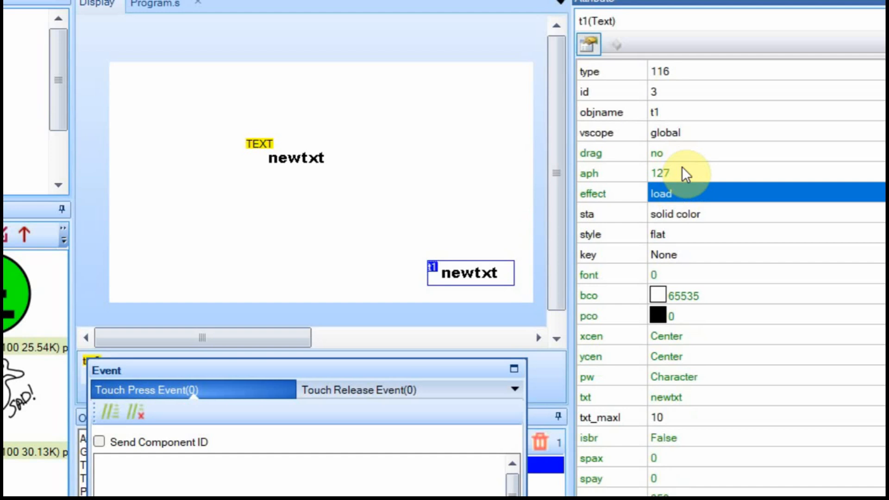
left_click(701, 212)
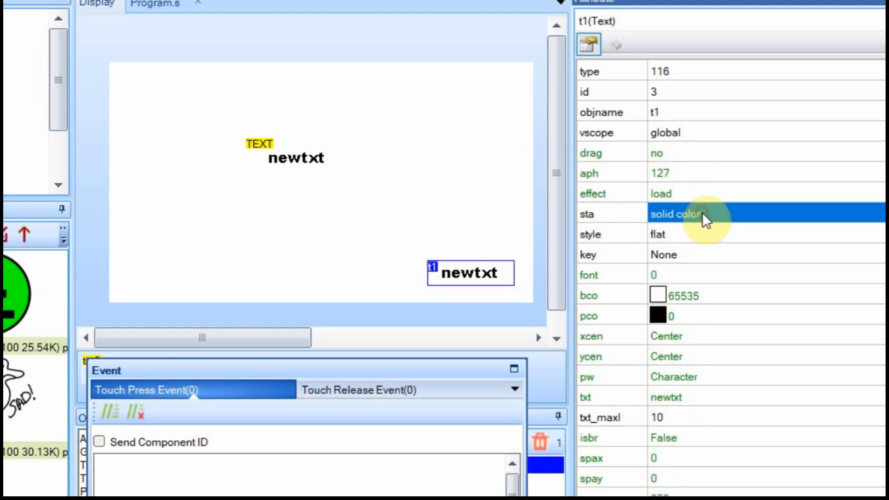
Keep t1's background as solid colour and make it green (2016).
left_click(701, 213)
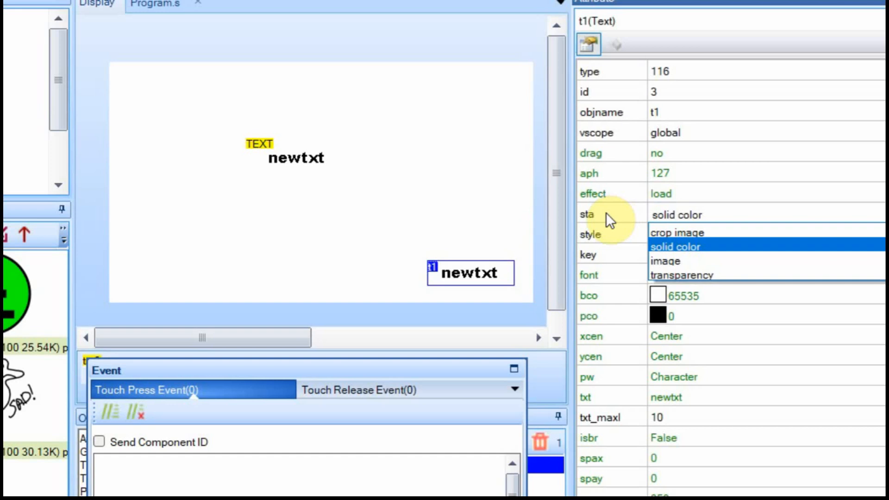
left_click(688, 243)
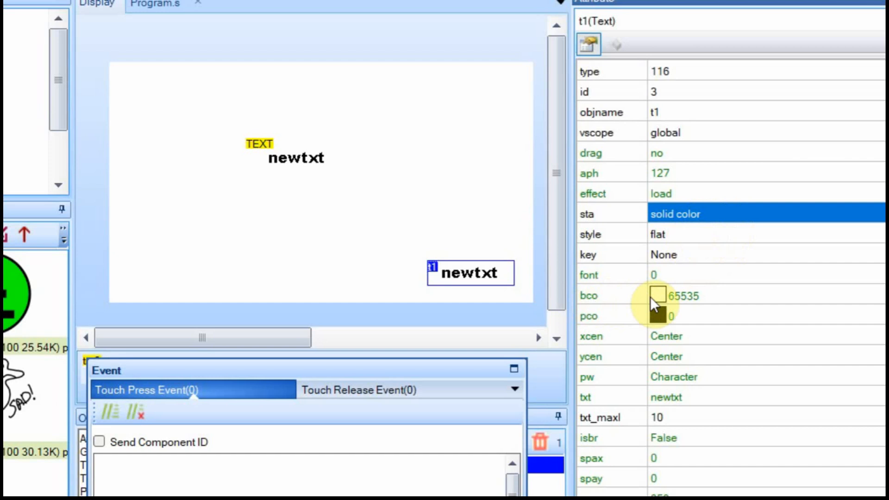
left_click(683, 296)
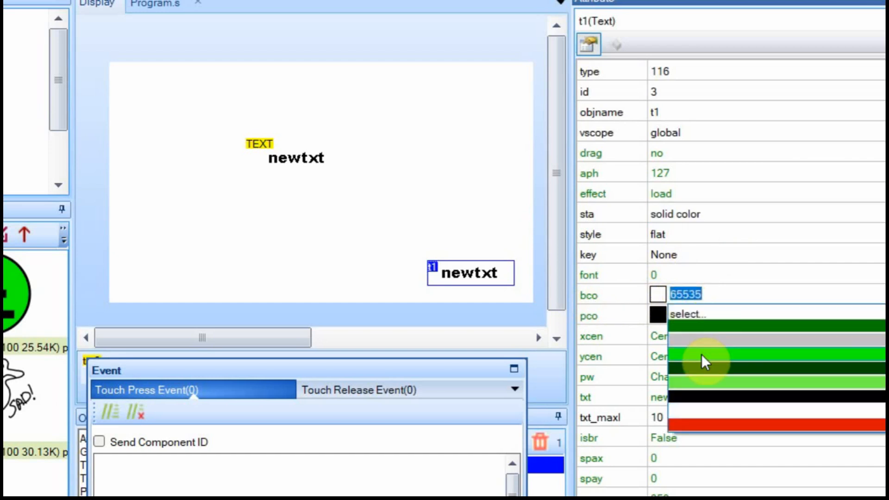
left_click(702, 354)
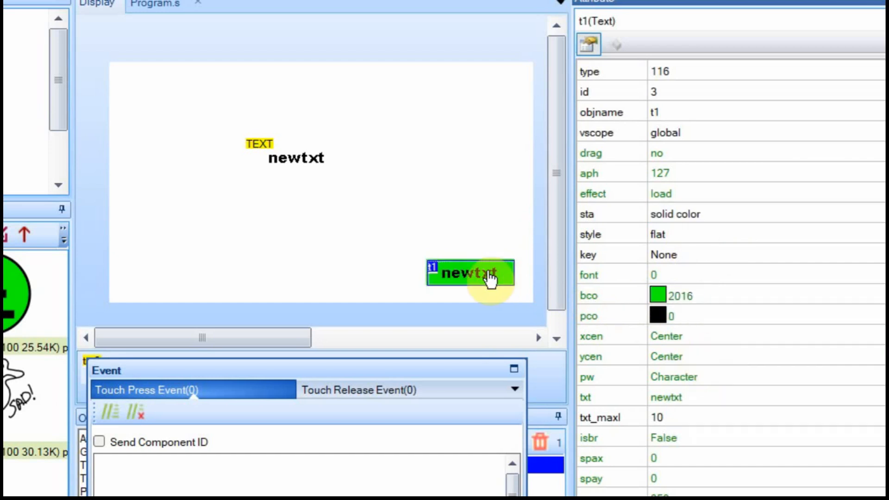
Make the TEXT component's background green, then switch its fill mode to transparency.
left_click(296, 160)
left_click(708, 333)
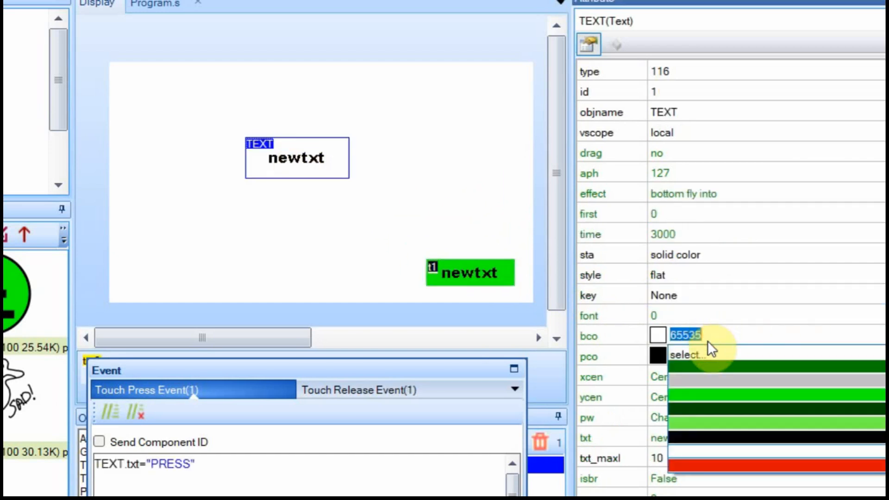
left_click(724, 393)
left_click(709, 254)
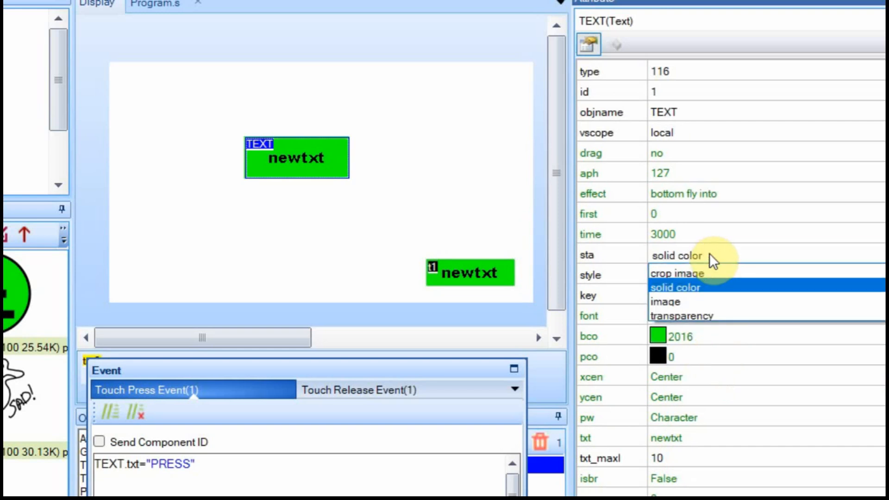
left_click(698, 315)
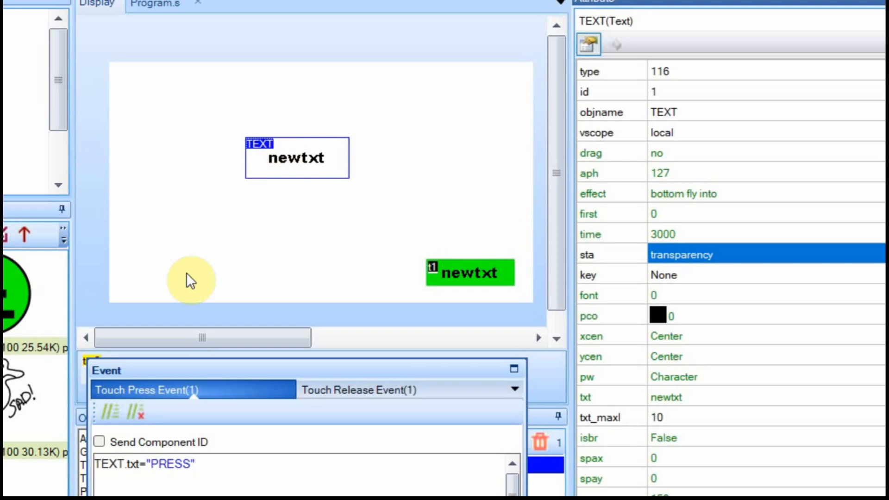
Give page0 an image background using picture 1 and move TEXT up over the duck's head.
left_click(480, 144)
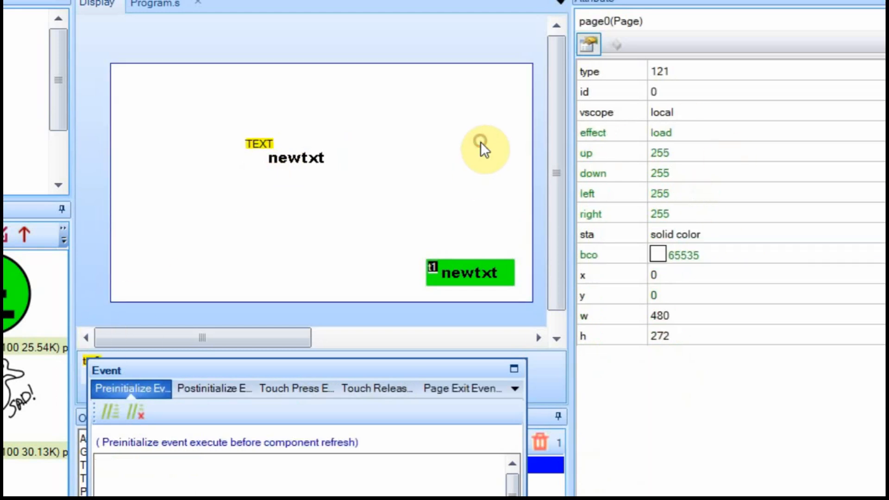
left_click(706, 236)
left_click(706, 236)
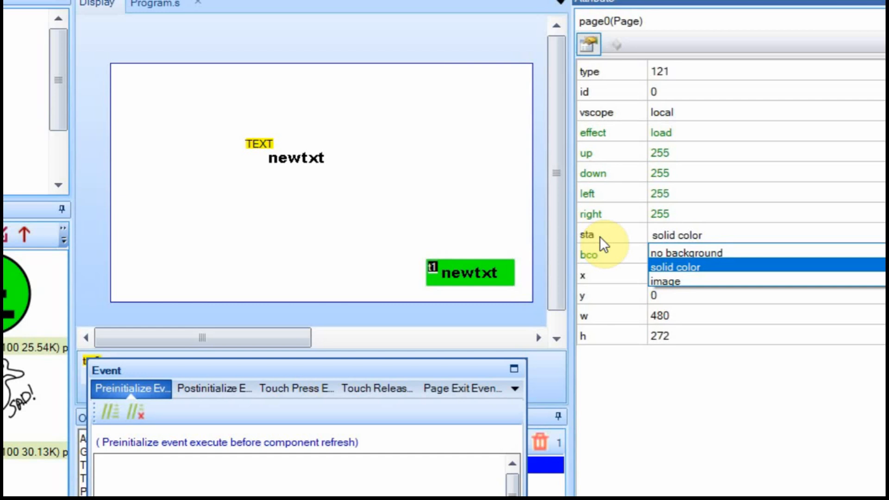
left_click(673, 280)
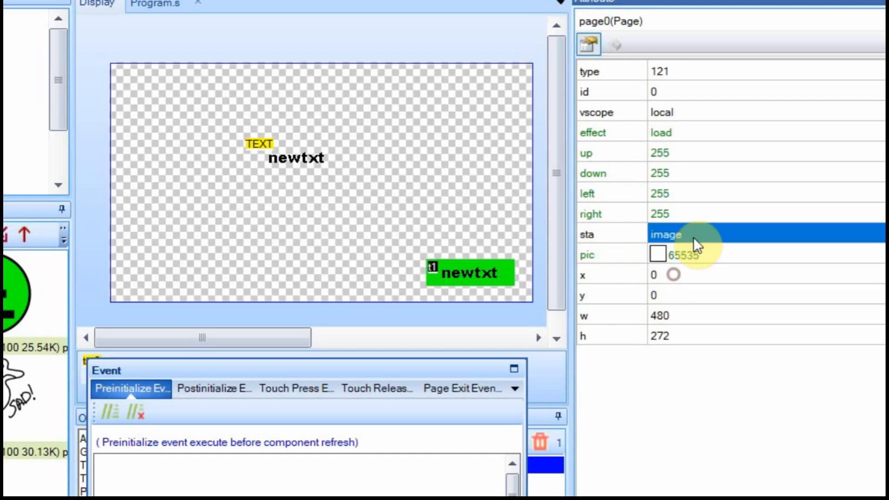
left_click(674, 253)
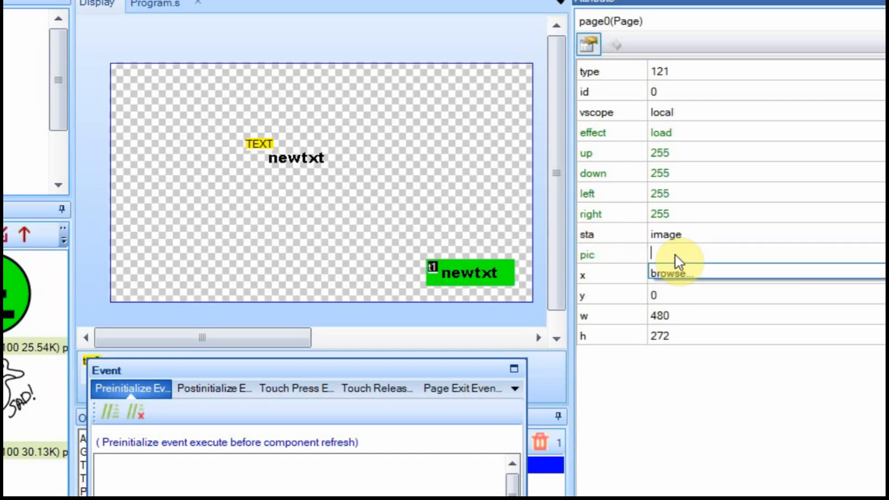
key("Return")
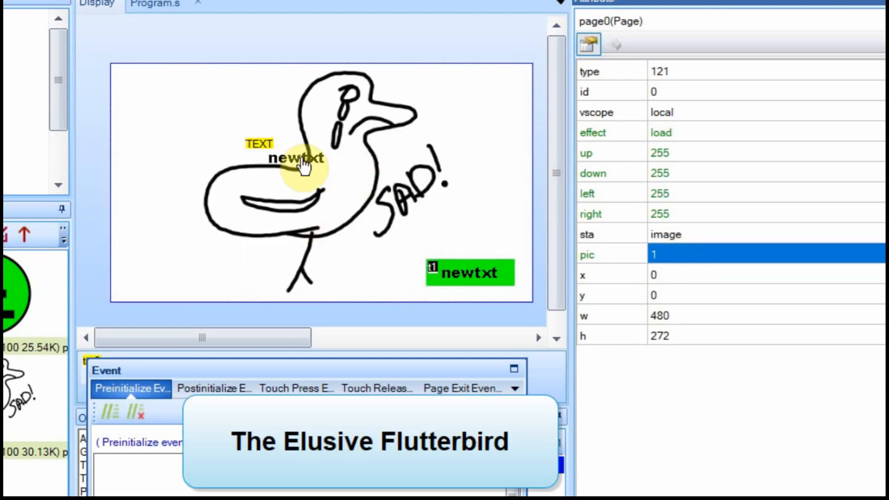
left_click_drag(299, 158, 304, 125)
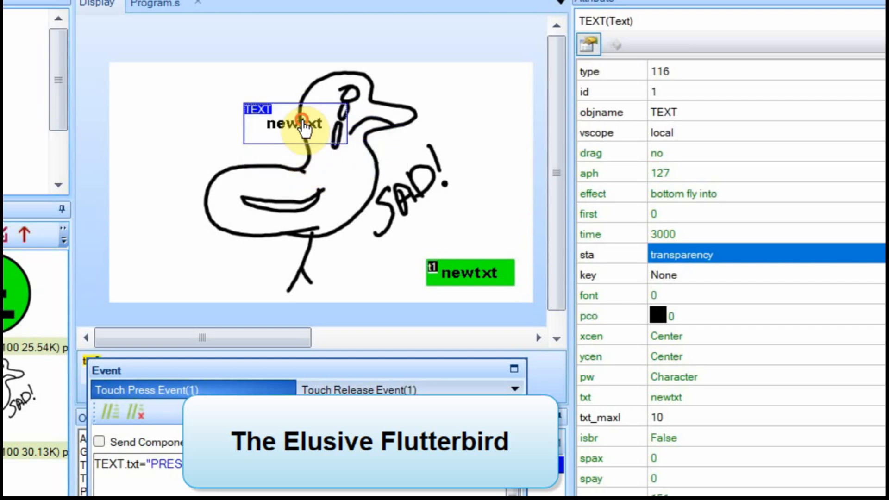
Set TEXT's background to crop image from picture 1 and shift it right and down.
left_click(699, 254)
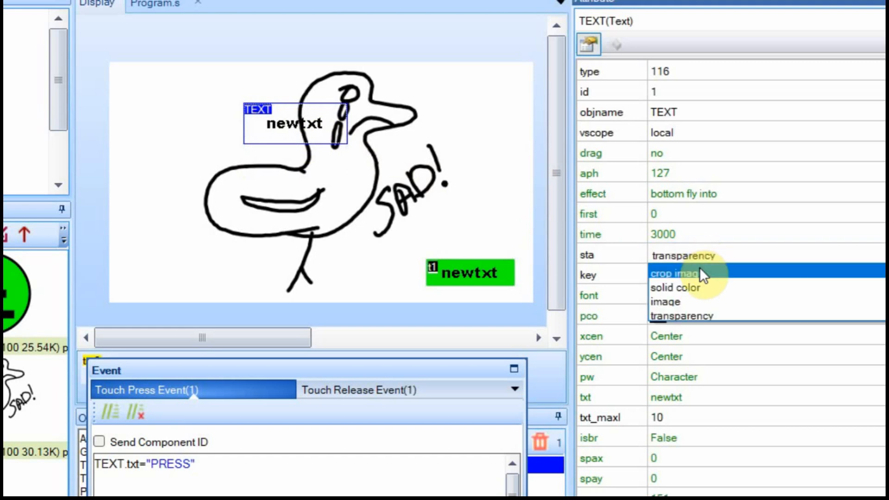
left_click(698, 273)
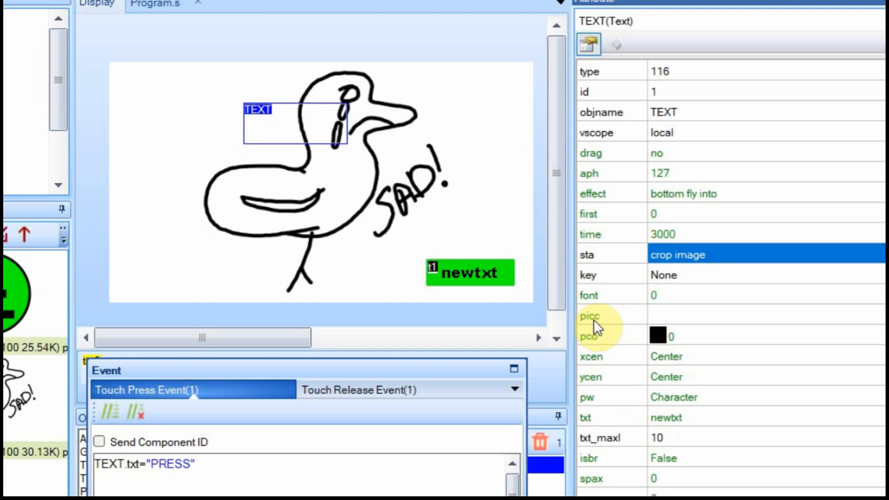
left_click(660, 315)
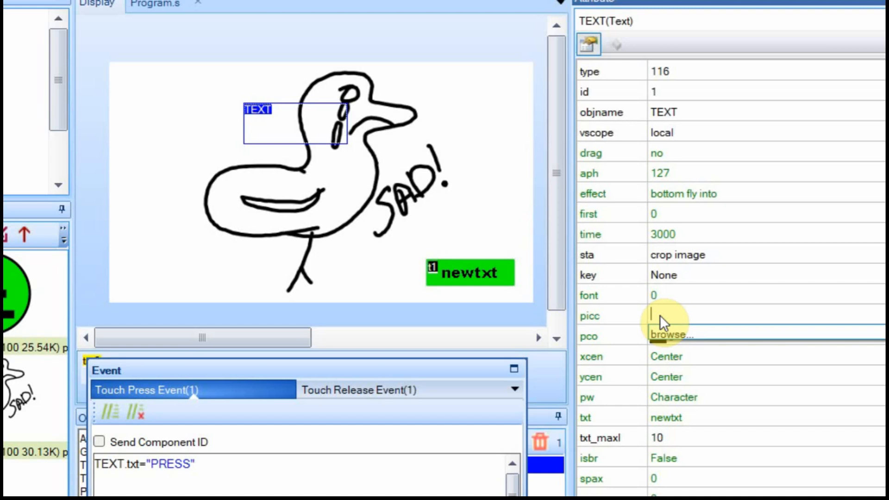
key("Return")
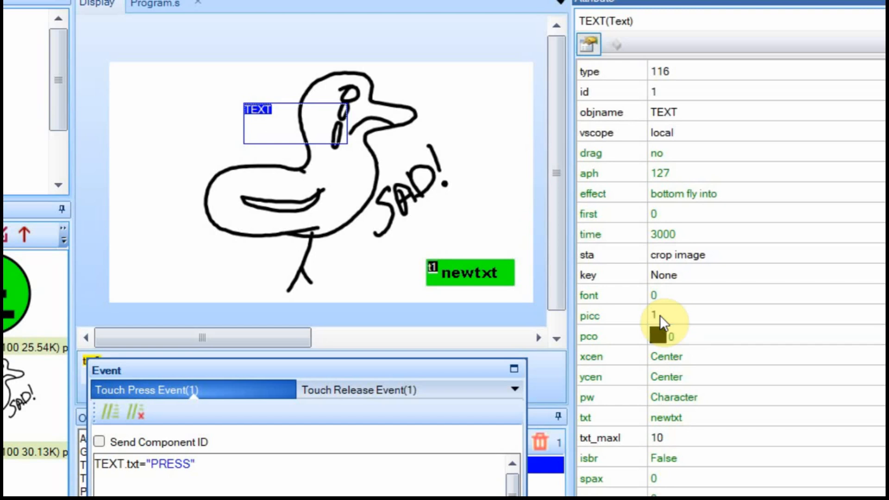
left_click(329, 132)
left_click_drag(330, 134, 393, 147)
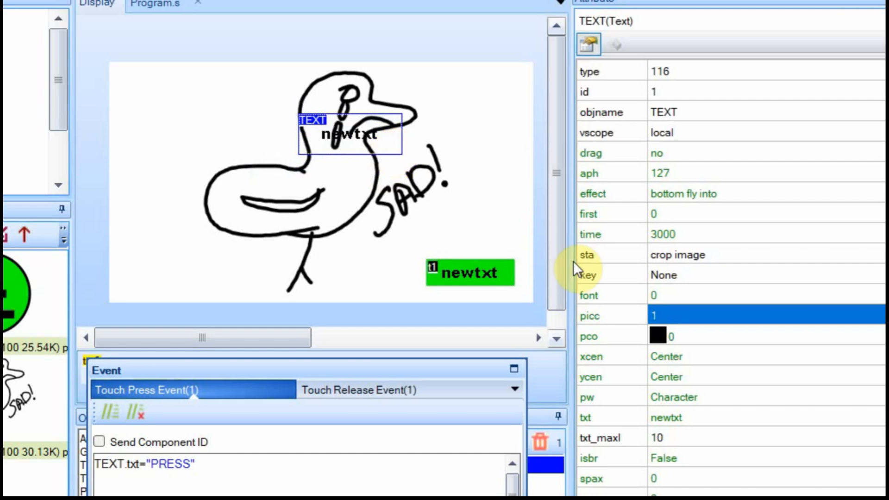
Switch the page background to picture 0, the green E logo.
left_click(507, 148)
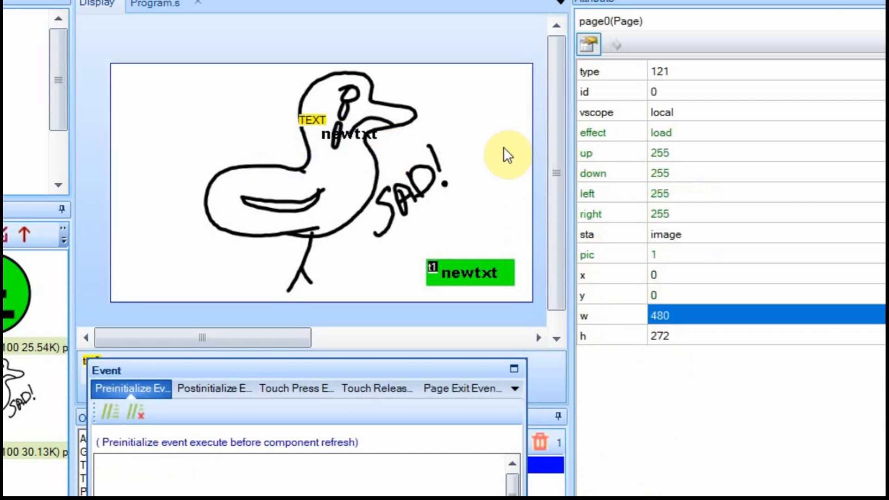
left_click(662, 253)
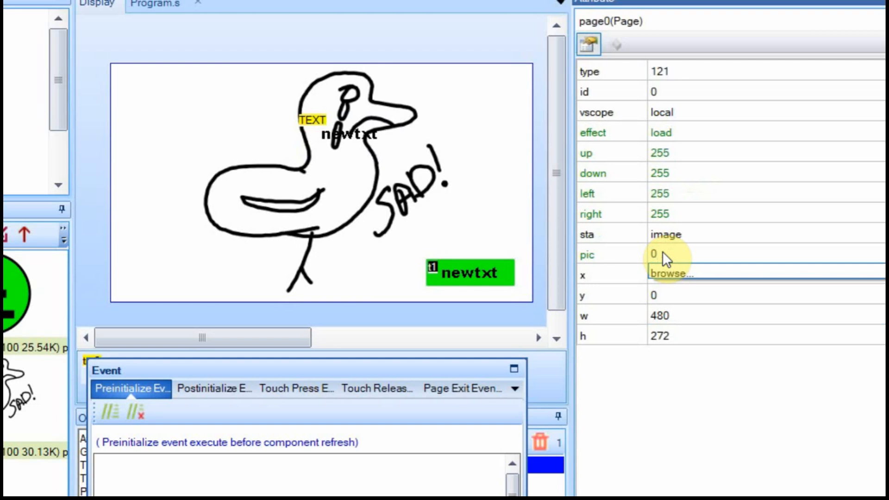
type("0")
key("Return")
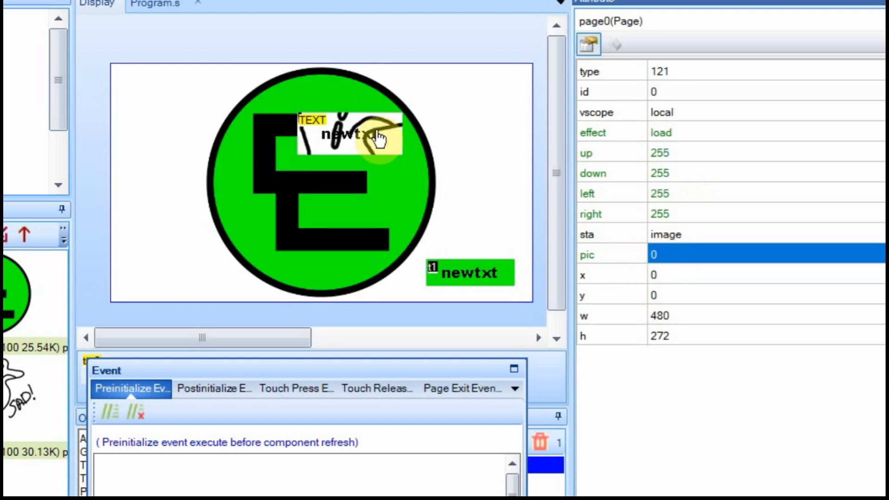
Move and resize the TEXT box near the top so its crop shows part of the duck.
left_click(369, 135)
left_click_drag(365, 160, 369, 223)
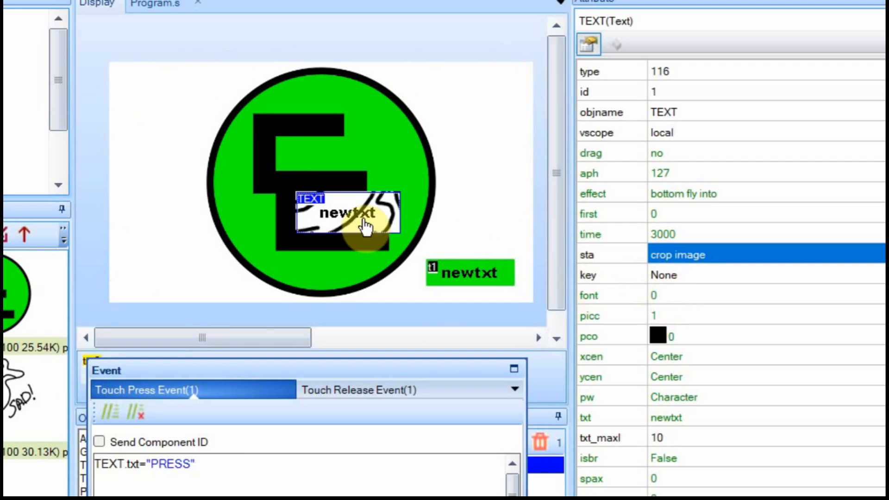
left_click_drag(371, 222, 454, 134)
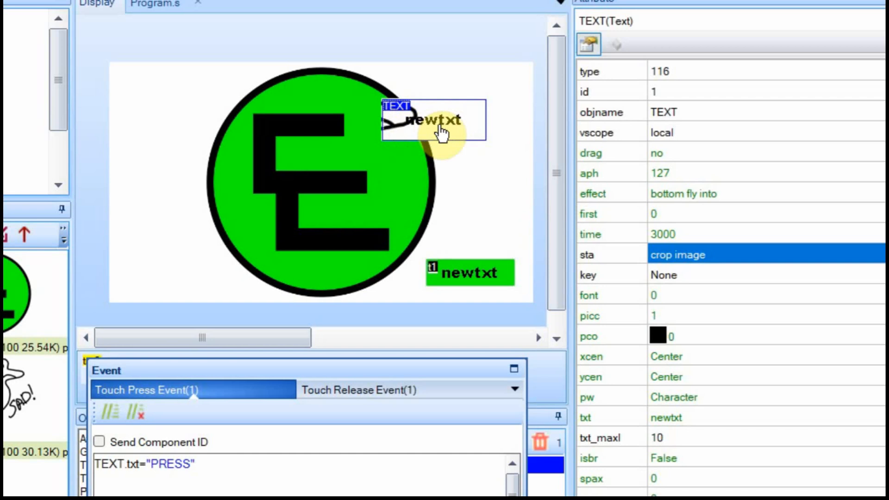
left_click_drag(429, 133, 404, 119)
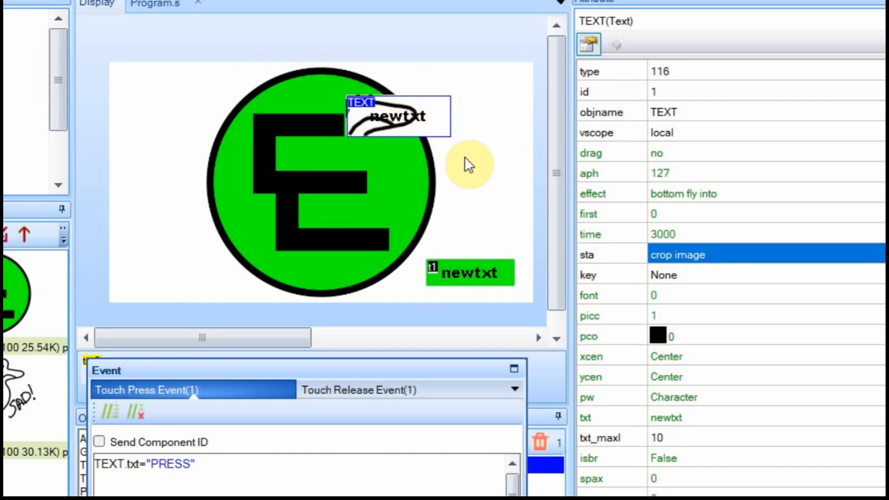
left_click(419, 139)
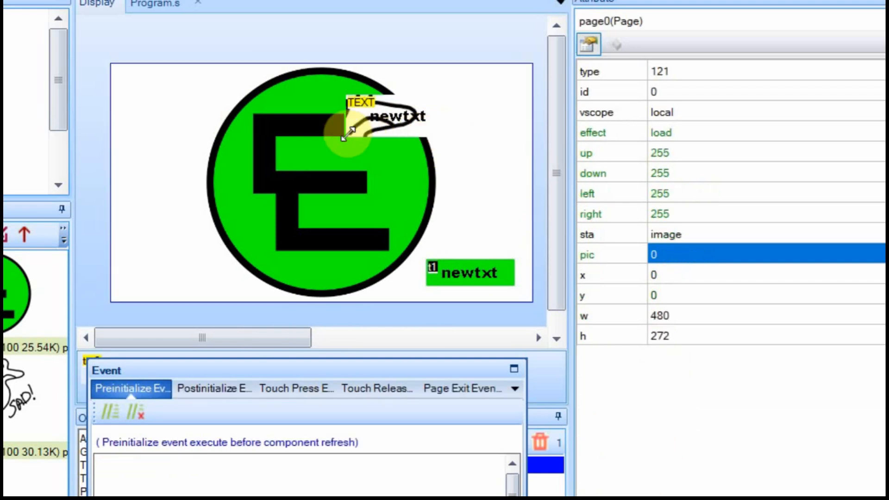
left_click_drag(347, 136, 195, 211)
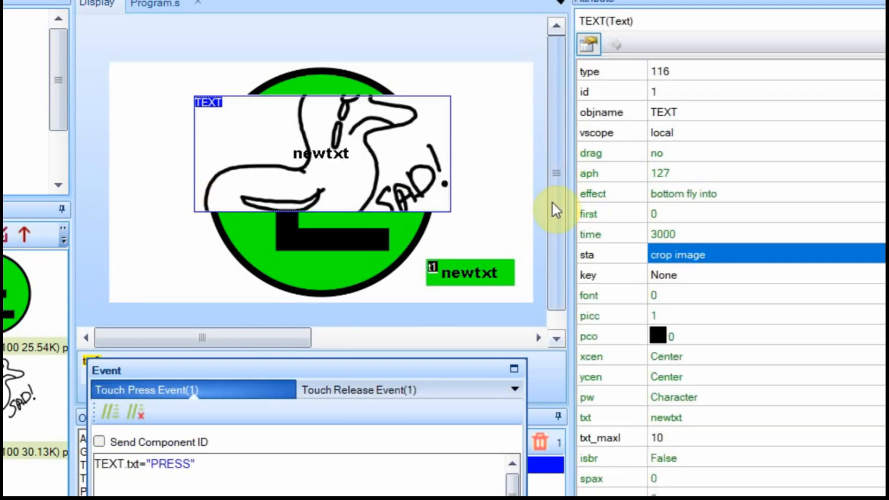
left_click_drag(367, 159, 401, 138)
left_click_drag(363, 198, 374, 139)
left_click_drag(488, 111, 420, 112)
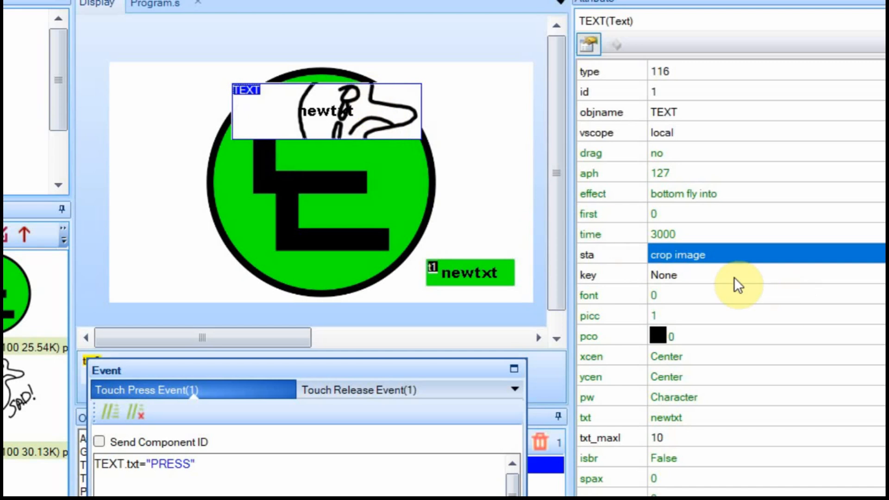
Change TEXT's background to a full image using picture 1 and move it left.
left_click(685, 255)
left_click(685, 257)
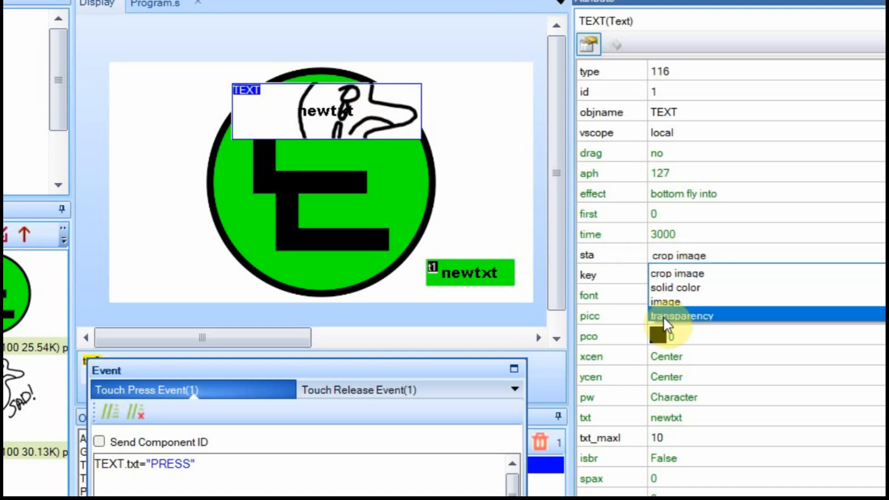
left_click(663, 303)
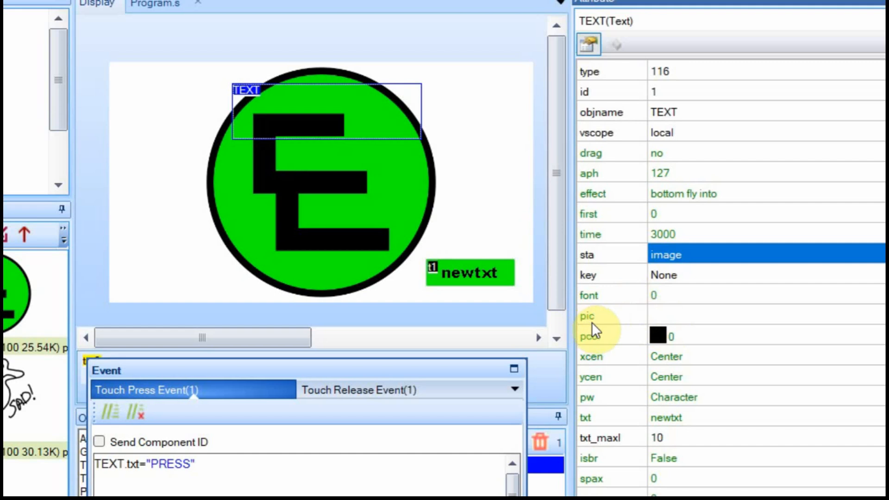
left_click(659, 317)
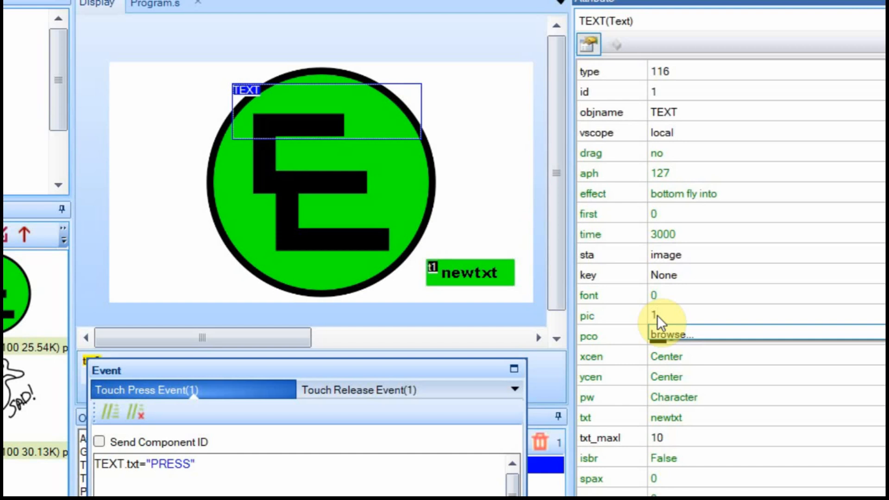
key("Return")
left_click_drag(424, 206, 317, 199)
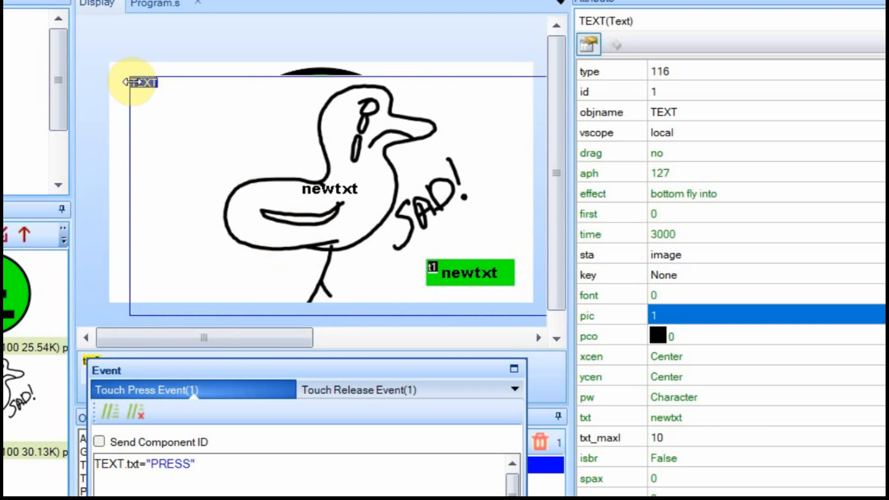
Shrink TEXT, place it at the circle's upper left, and accept resizing picture 1 to fit.
left_click_drag(129, 82, 342, 221)
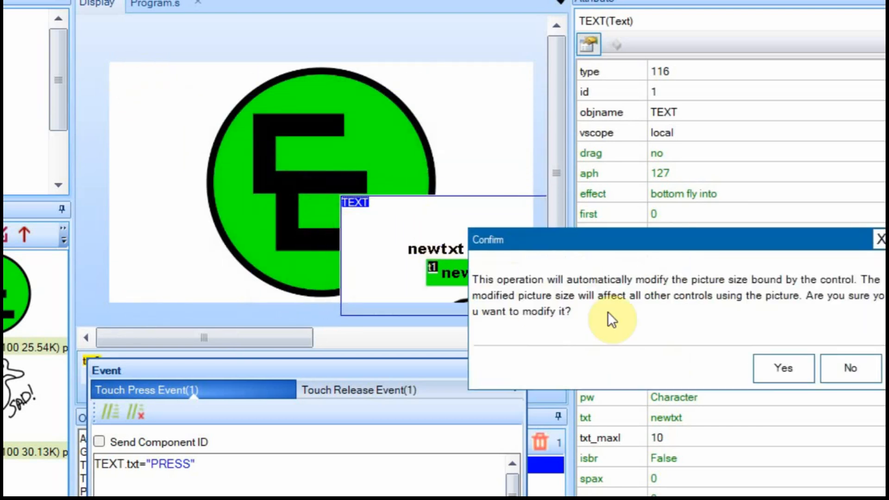
left_click_drag(654, 243, 343, 135)
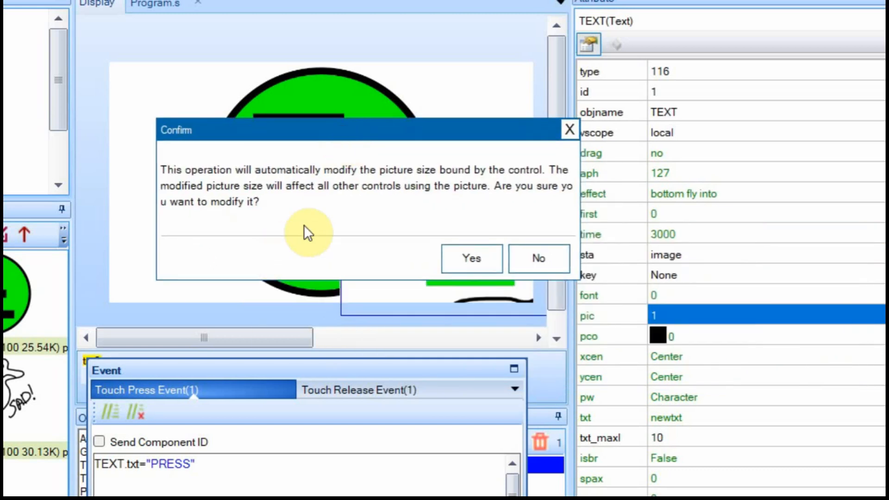
left_click(466, 255)
left_click_drag(452, 242, 296, 136)
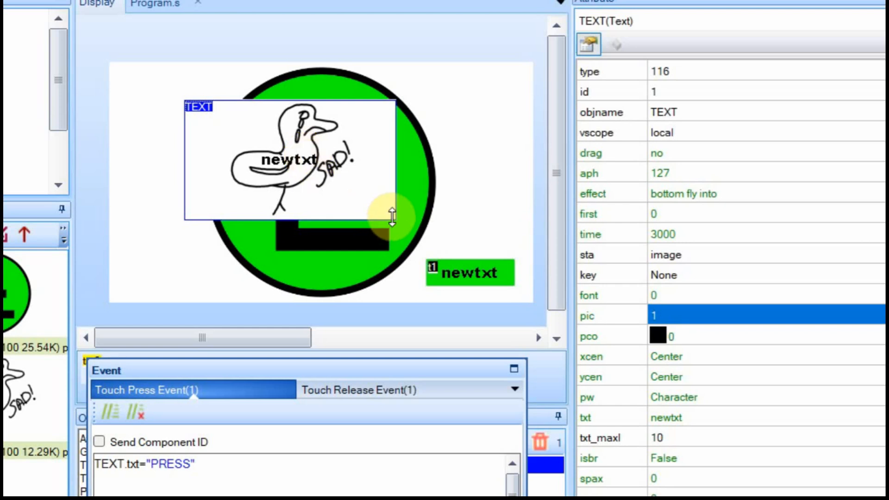
left_click_drag(396, 166, 305, 139)
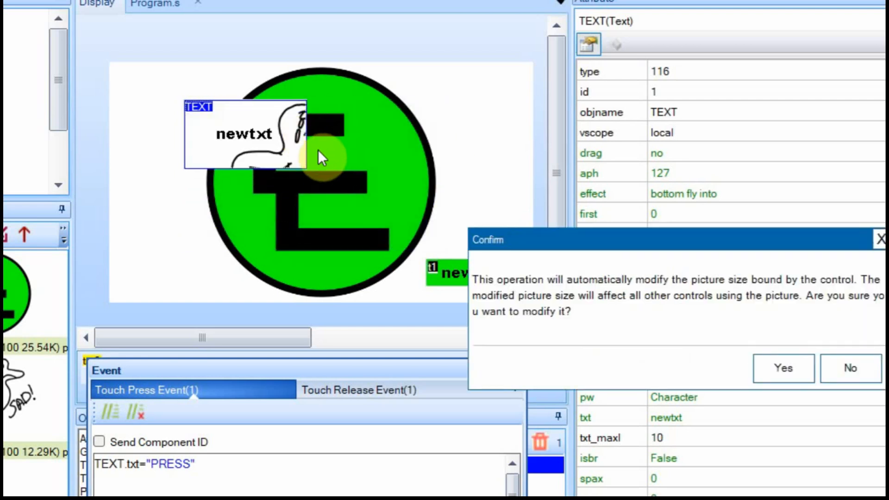
left_click_drag(731, 247, 381, 111)
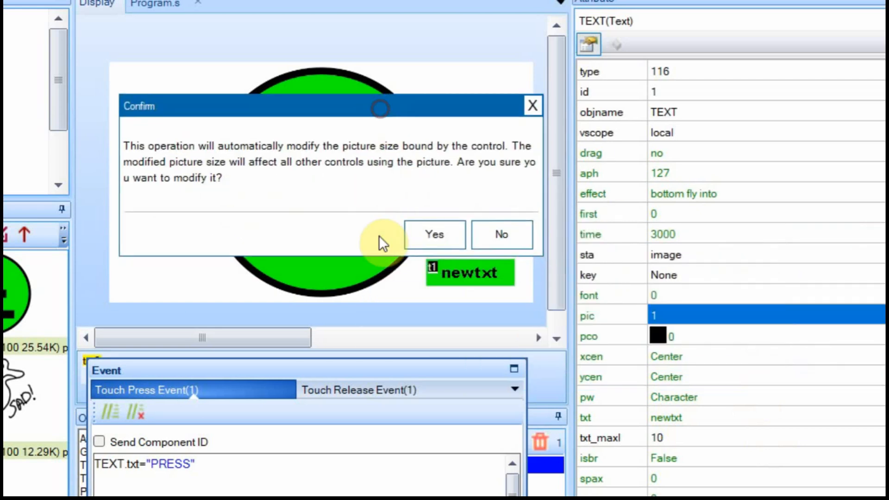
left_click(441, 234)
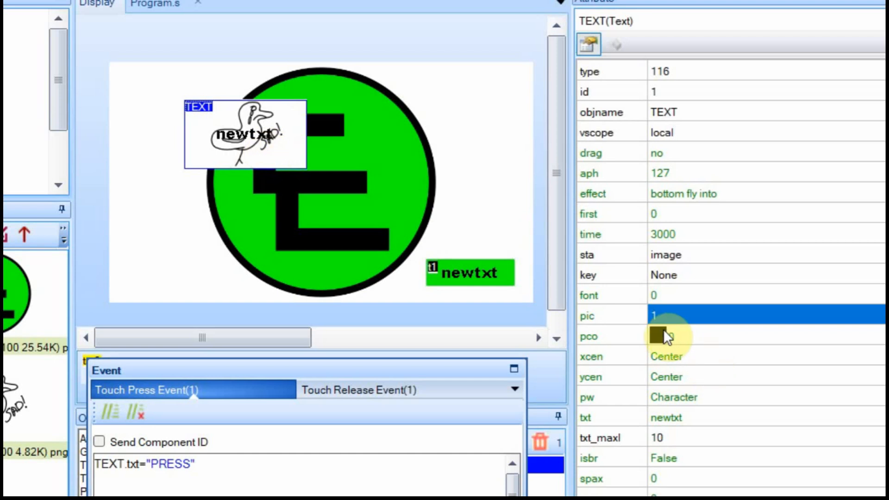
Switch TEXT's background to solid colour and move it up and left.
left_click(682, 251)
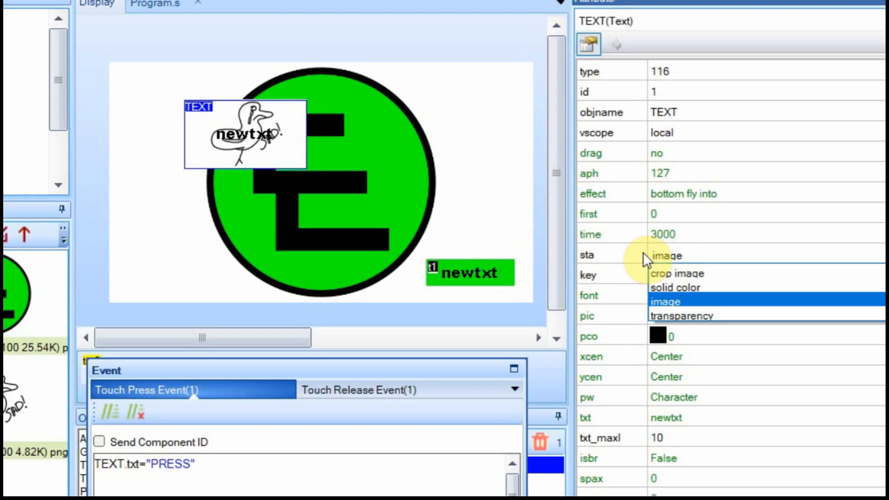
left_click(684, 287)
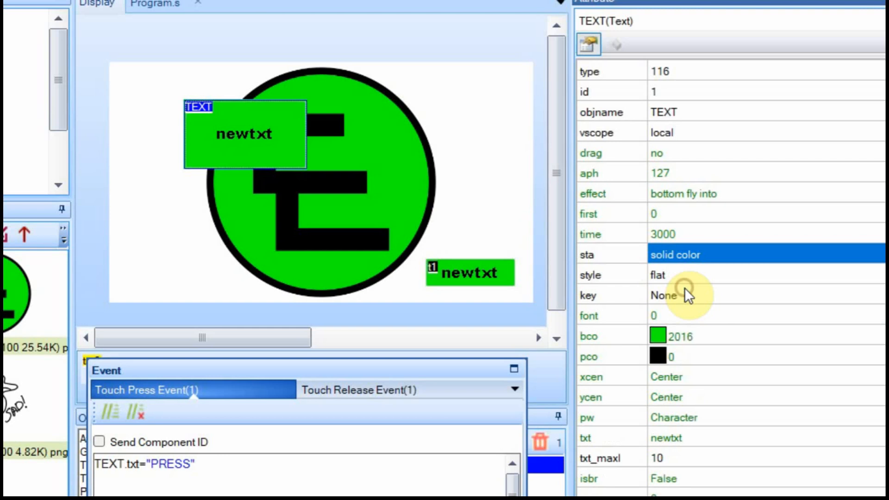
left_click_drag(255, 139, 237, 116)
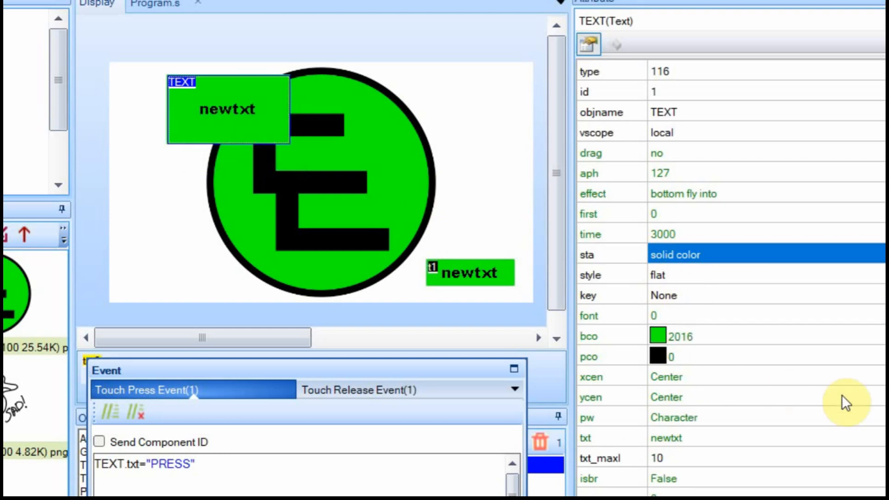
Set TEXT's bco to grey (50712) and nudge it slightly right, keeping solid colour.
left_click(734, 334)
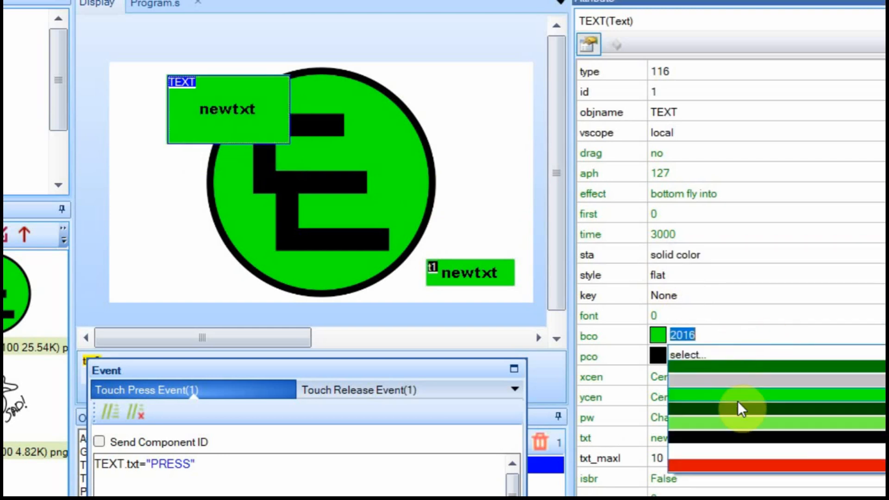
left_click(737, 421)
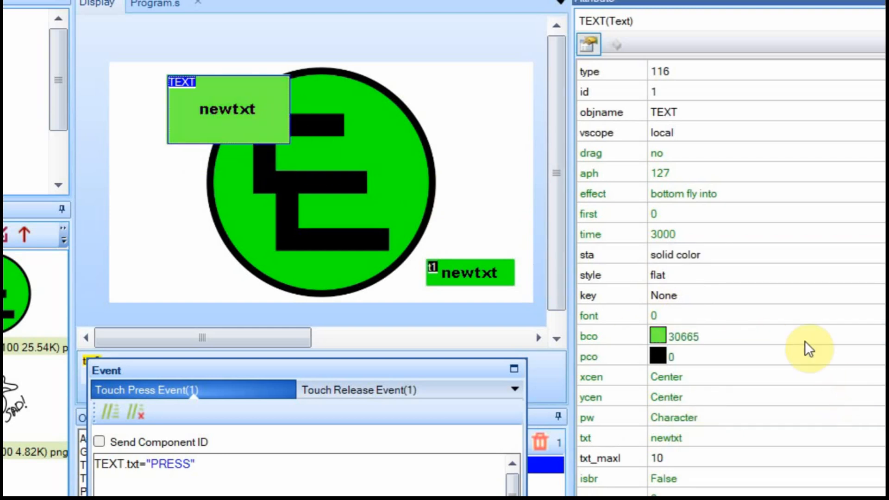
left_click(766, 334)
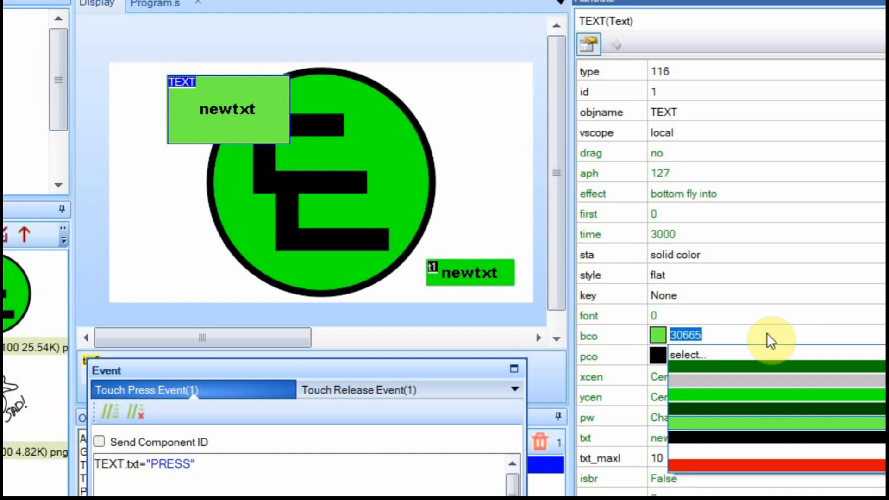
left_click(757, 382)
left_click_drag(215, 124, 237, 126)
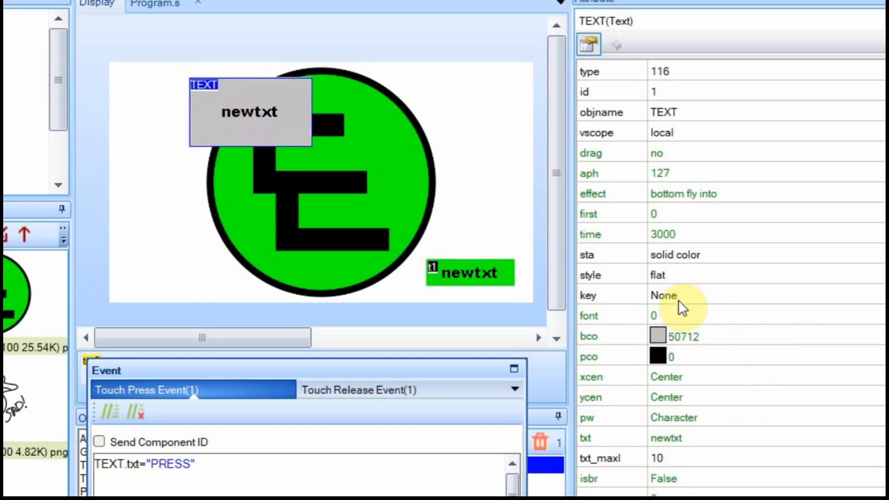
left_click(695, 257)
left_click(696, 258)
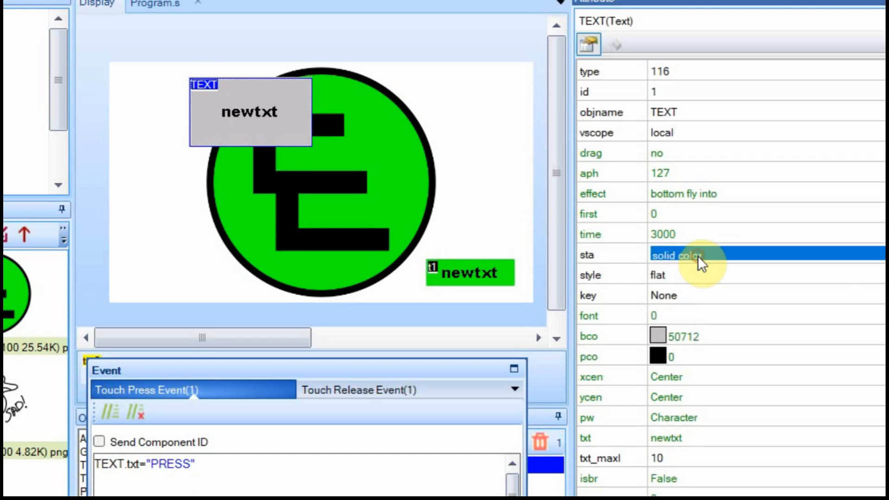
left_click(694, 275)
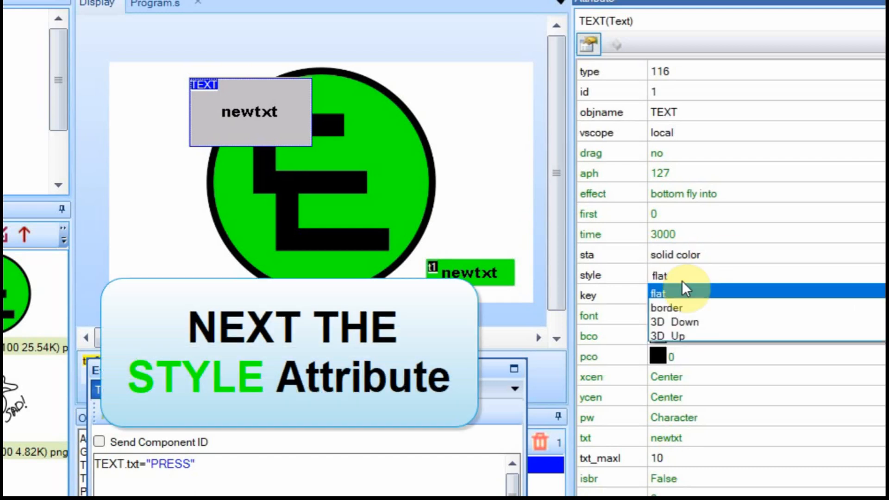
Preview the TEXT component in the 3D Down style, then the 3D Up style.
left_click(670, 290)
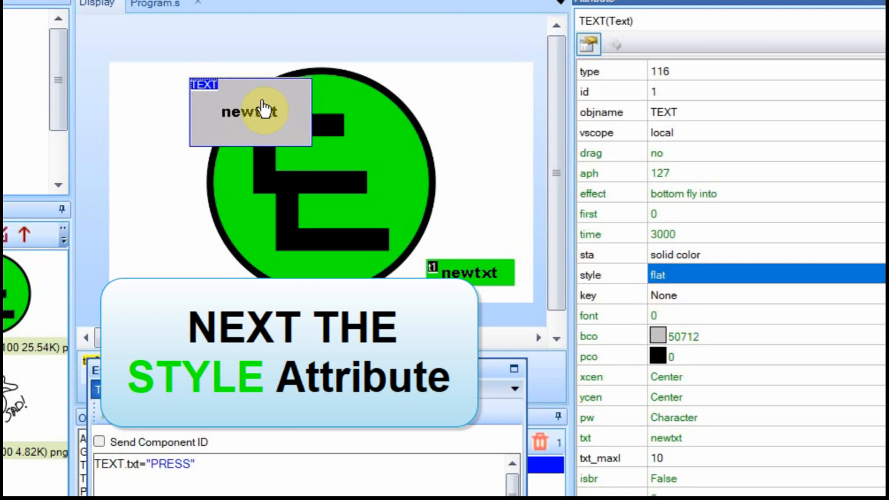
left_click(688, 275)
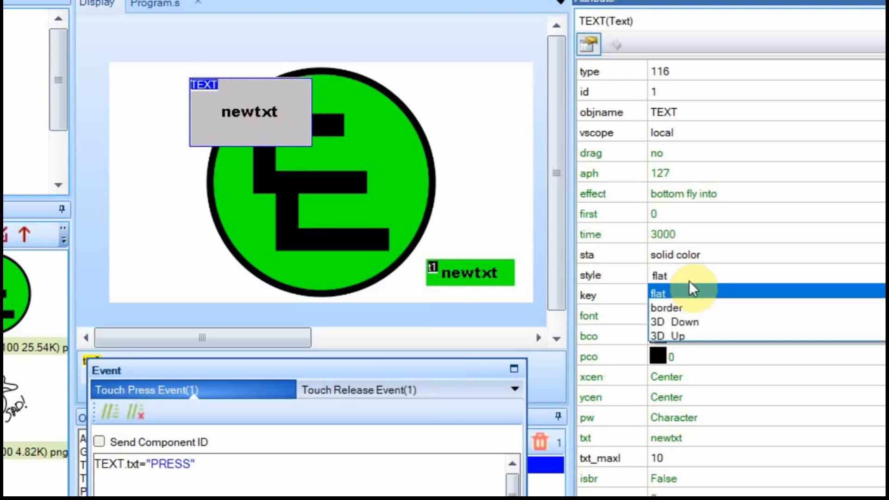
left_click(686, 321)
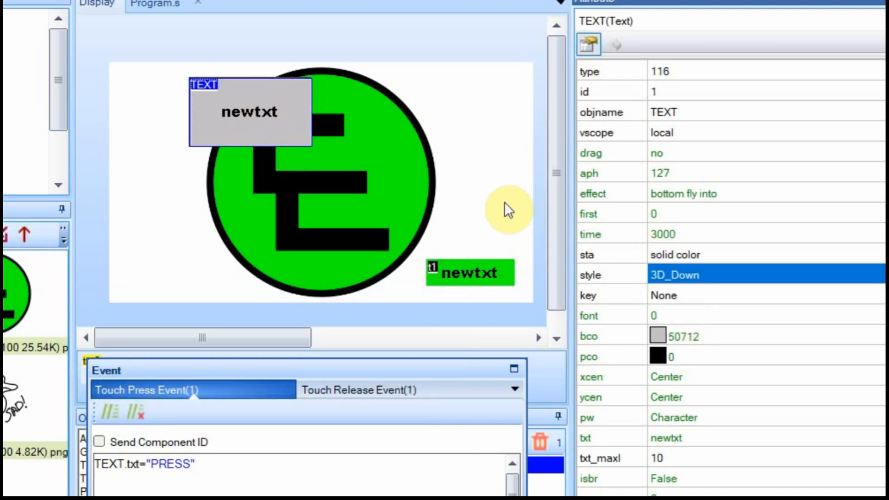
left_click(432, 122)
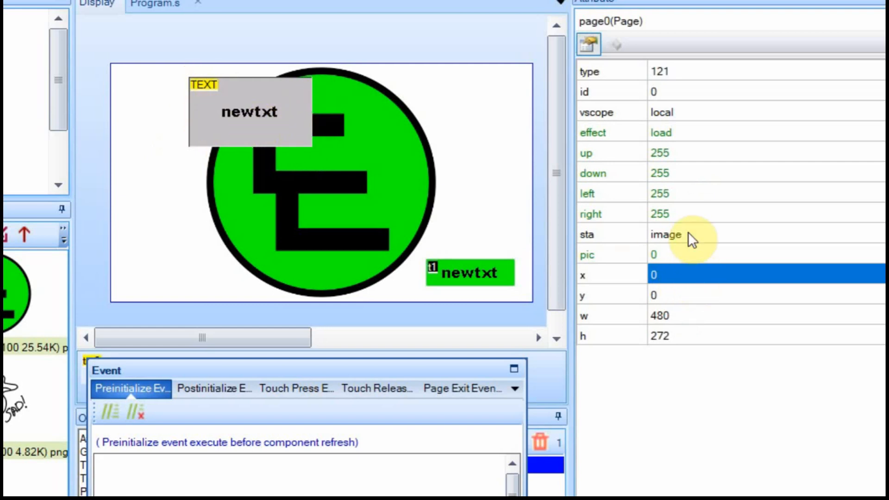
left_click(274, 113)
left_click(694, 276)
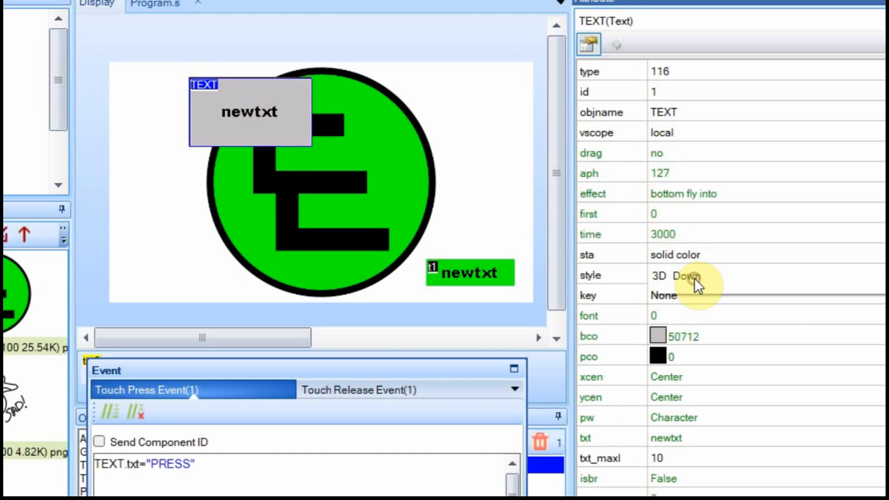
left_click(683, 332)
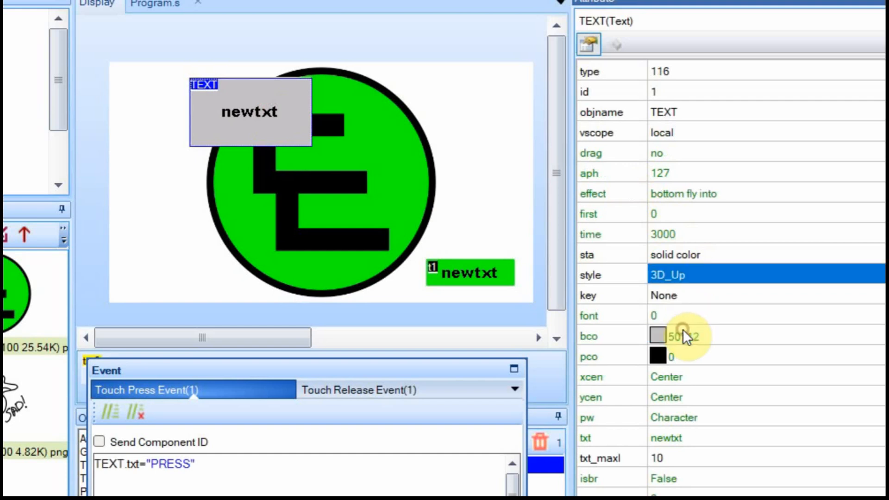
left_click(423, 78)
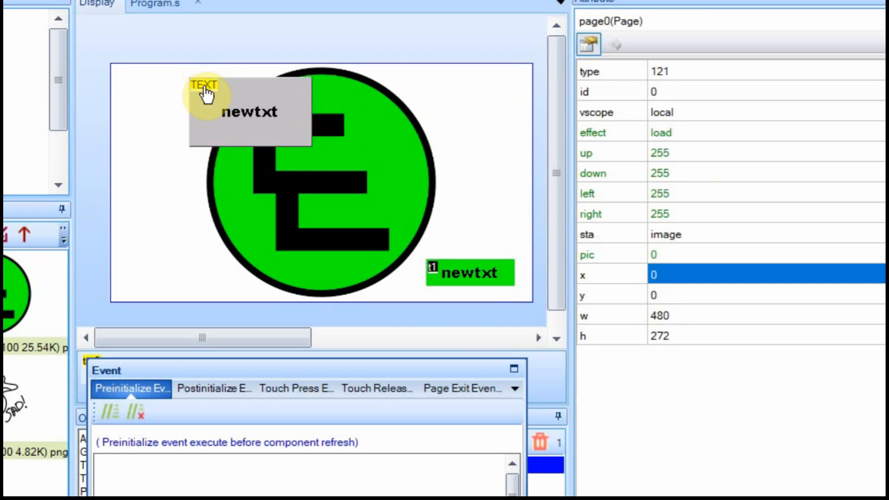
Give the TEXT component a border style with a red border 5 wide.
left_click(330, 119)
left_click(687, 275)
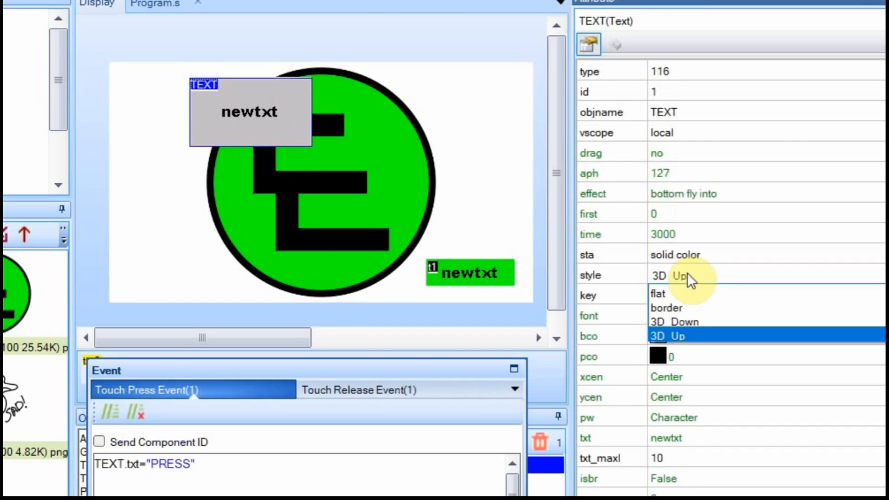
left_click(688, 308)
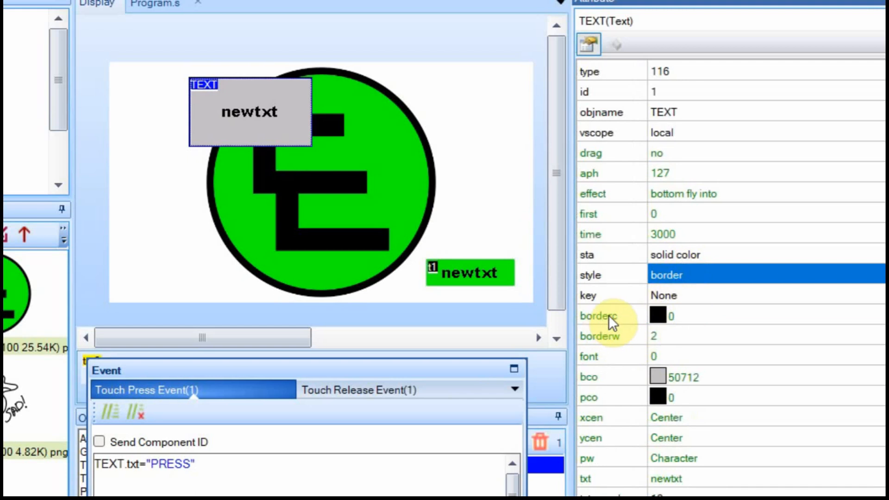
left_click(665, 318)
left_click(661, 317)
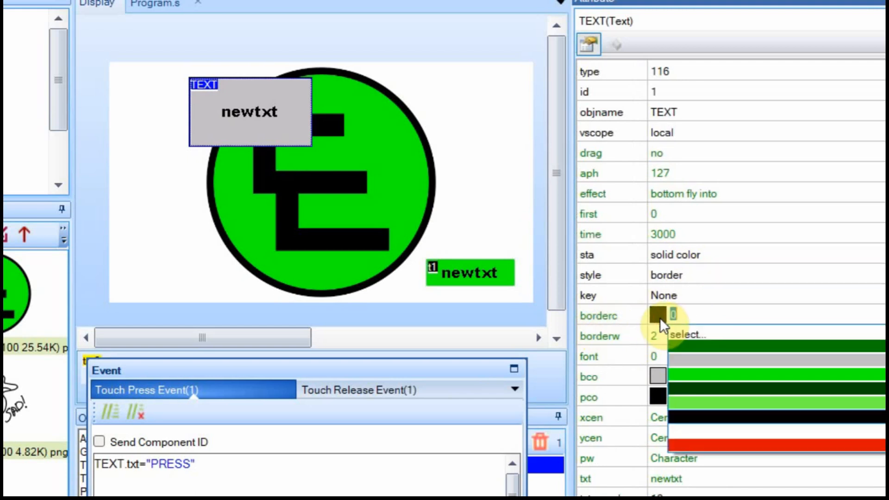
left_click(715, 443)
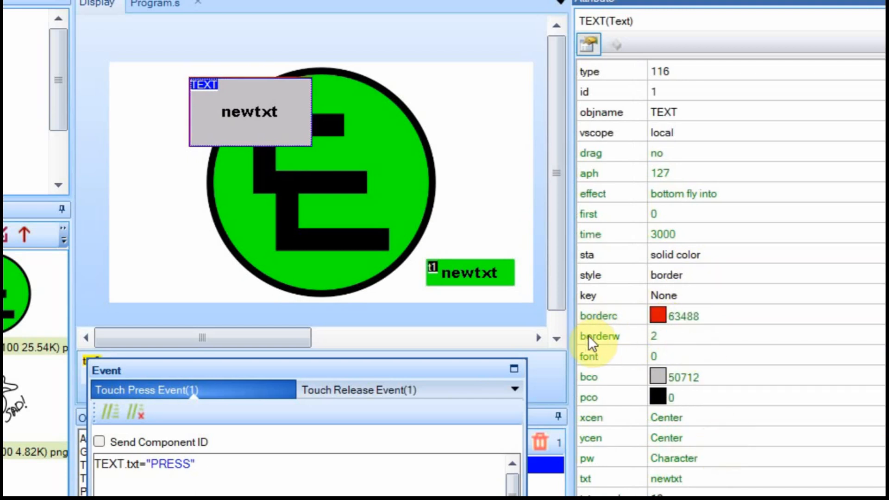
left_click(660, 336)
left_click(666, 338)
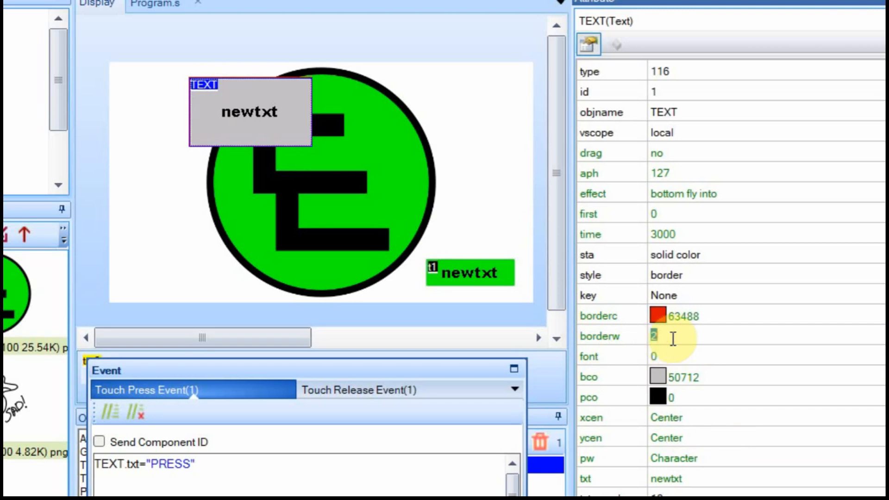
type("5")
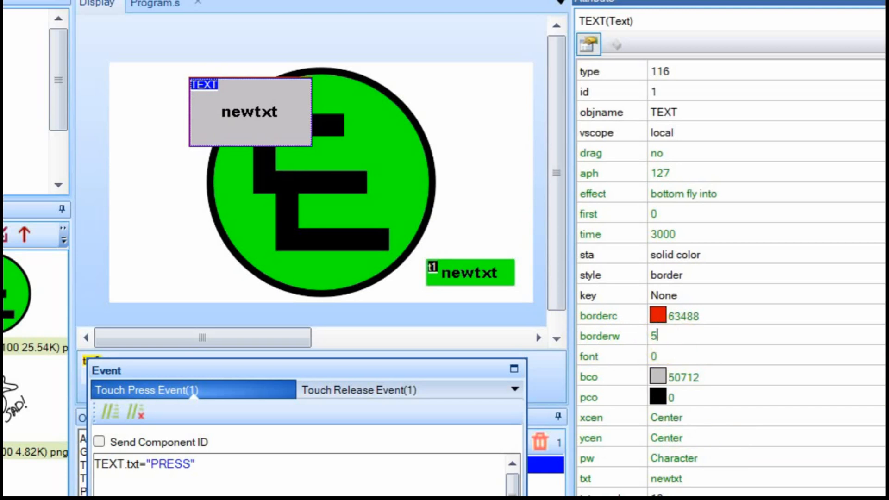
key("Return")
Switch the TEXT component's style back to flat.
left_click(487, 158)
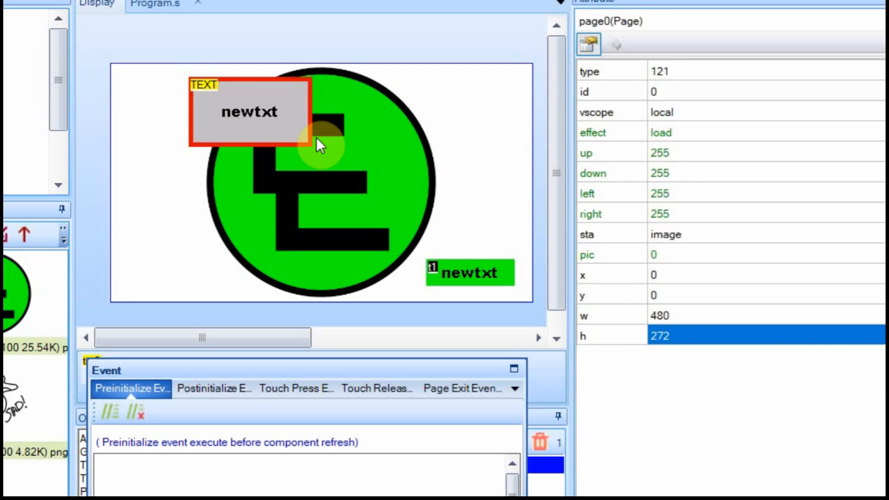
left_click(292, 128)
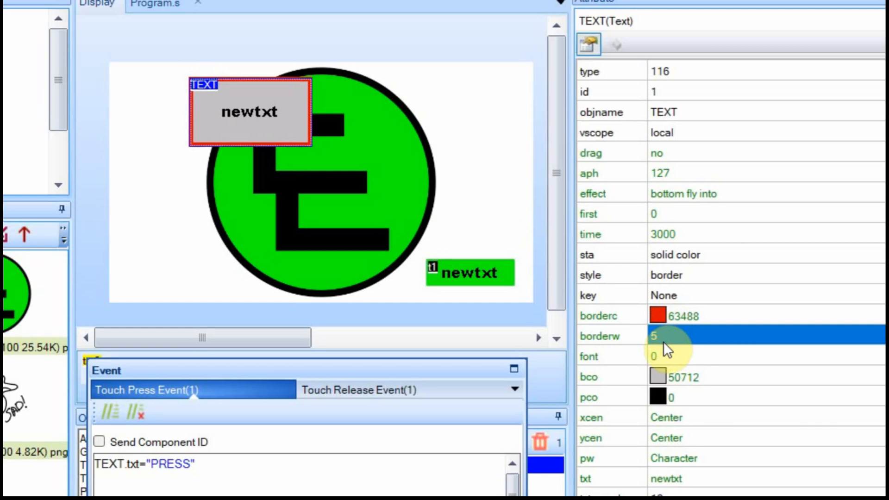
left_click(679, 277)
left_click(680, 276)
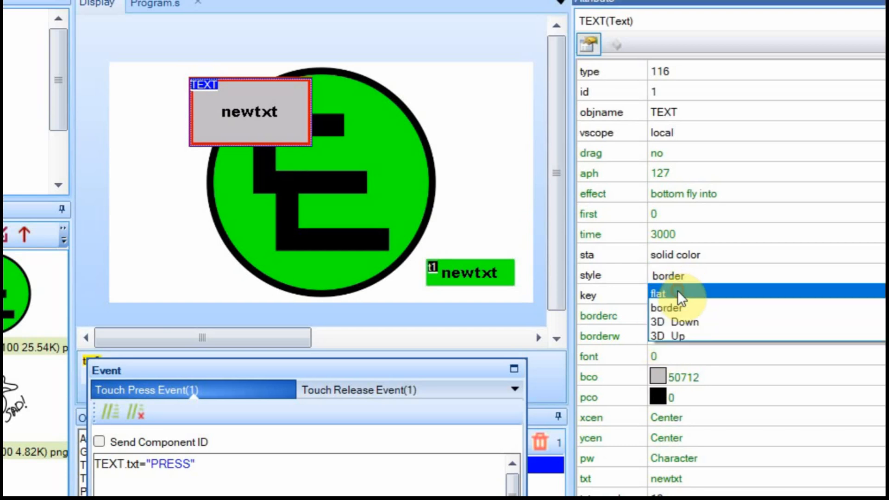
left_click(677, 291)
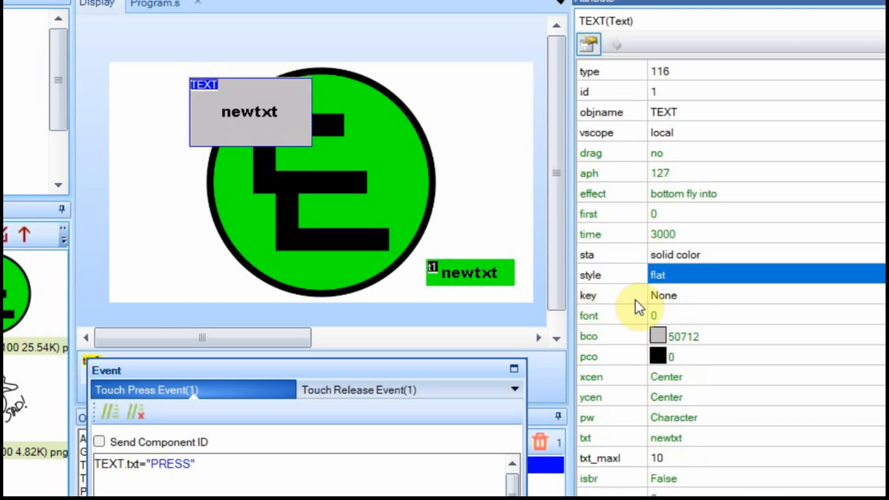
left_click(675, 294)
left_click(676, 295)
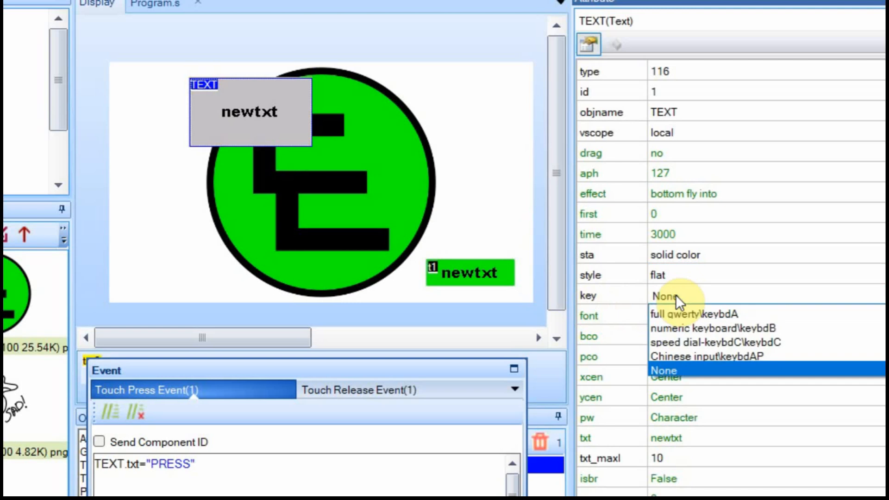
Make TEXT global, bind it to speed dial-keybdC, accept the font import, and undock Event panel.
left_click(729, 342)
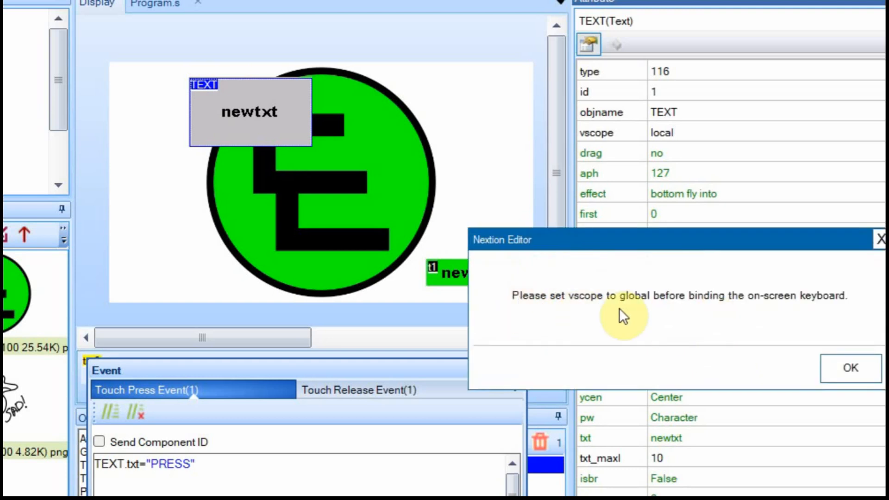
left_click(850, 368)
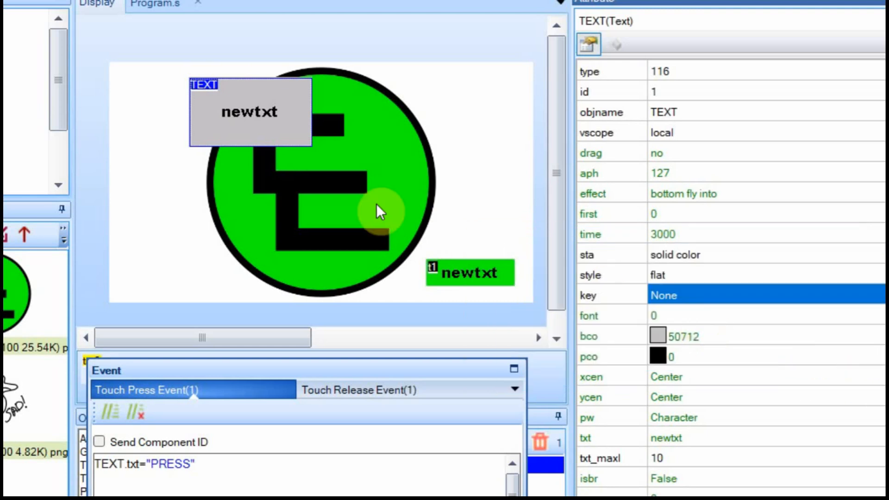
left_click(683, 127)
left_click(679, 162)
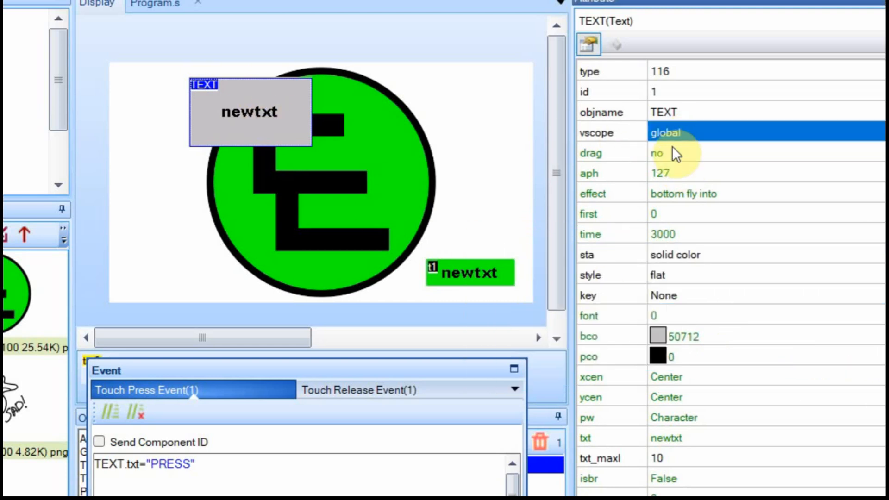
left_click(682, 294)
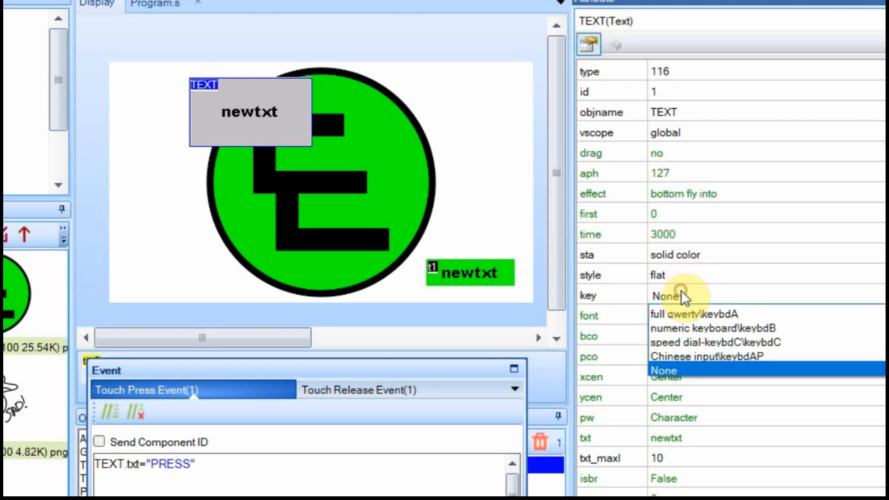
left_click(691, 343)
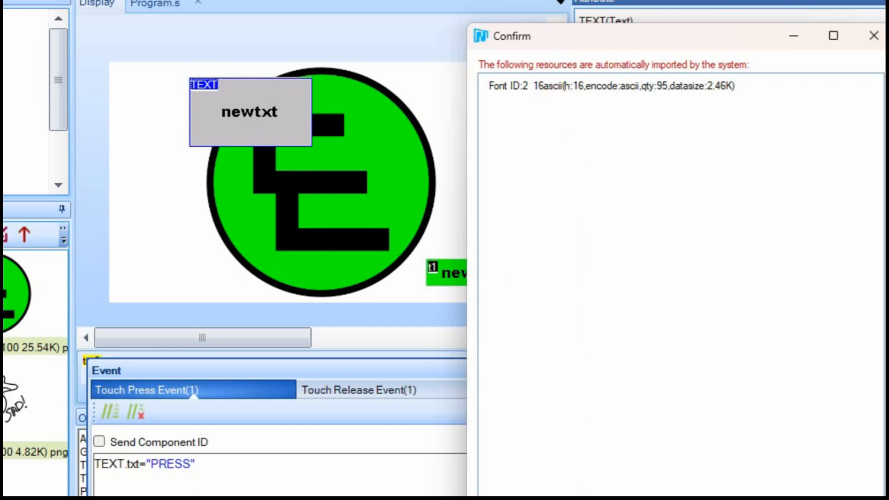
key("Return")
left_click_drag(408, 369, 828, 55)
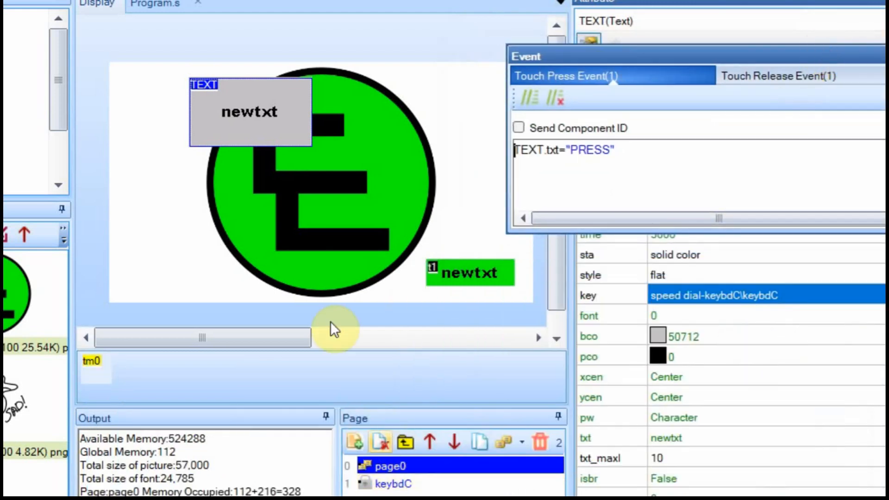
left_click(400, 484)
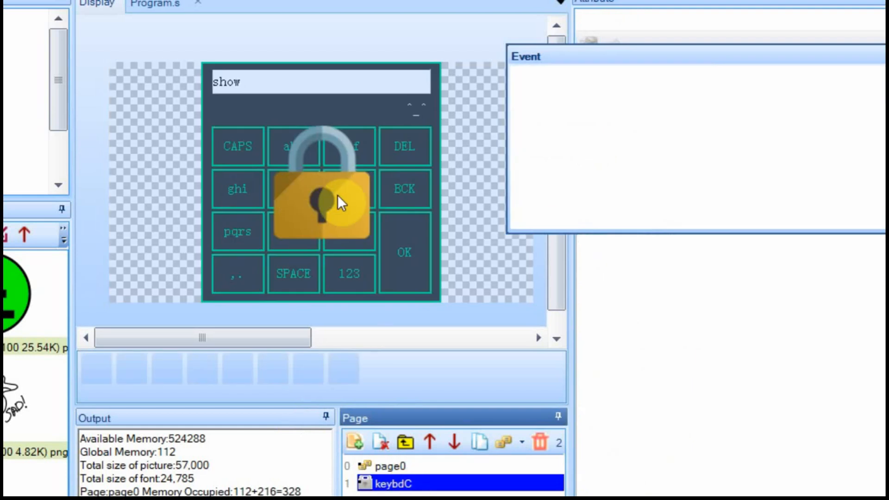
right_click(397, 484)
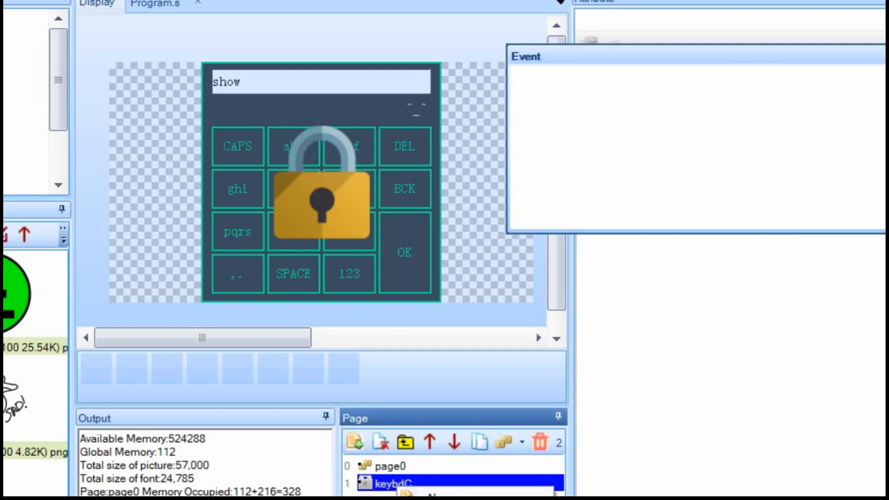
left_click(486, 499)
left_click_drag(635, 243, 385, 154)
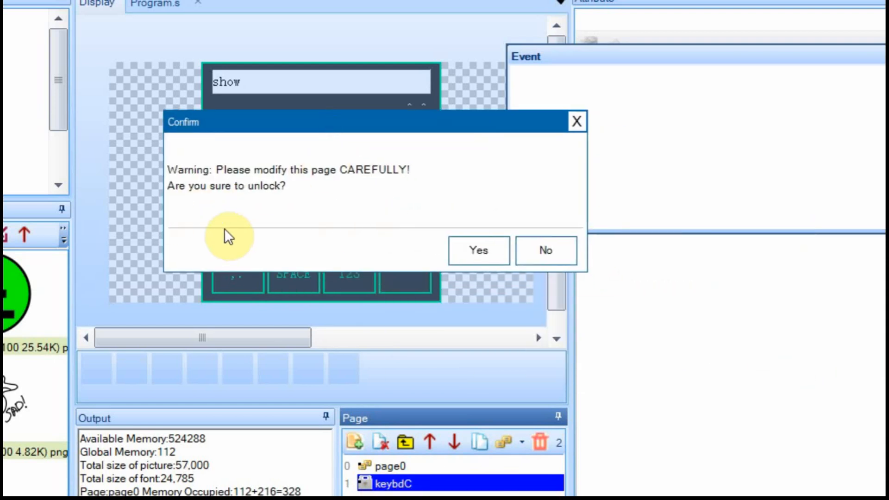
left_click(551, 249)
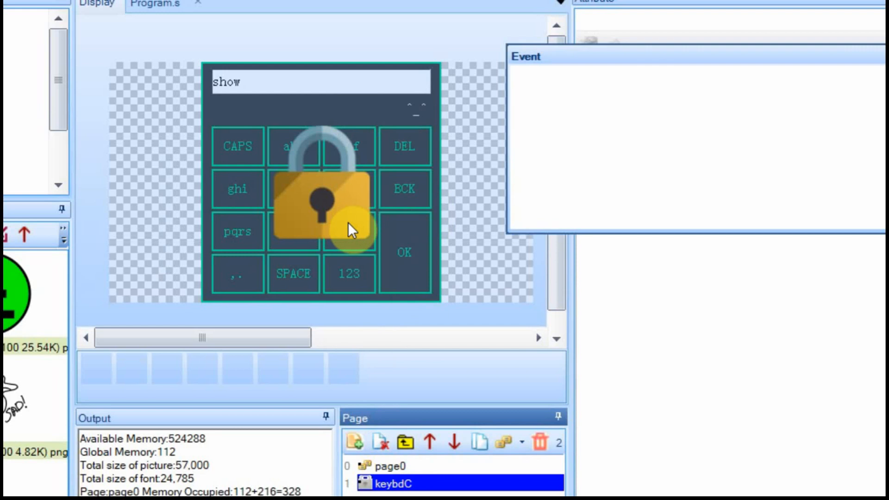
left_click(385, 465)
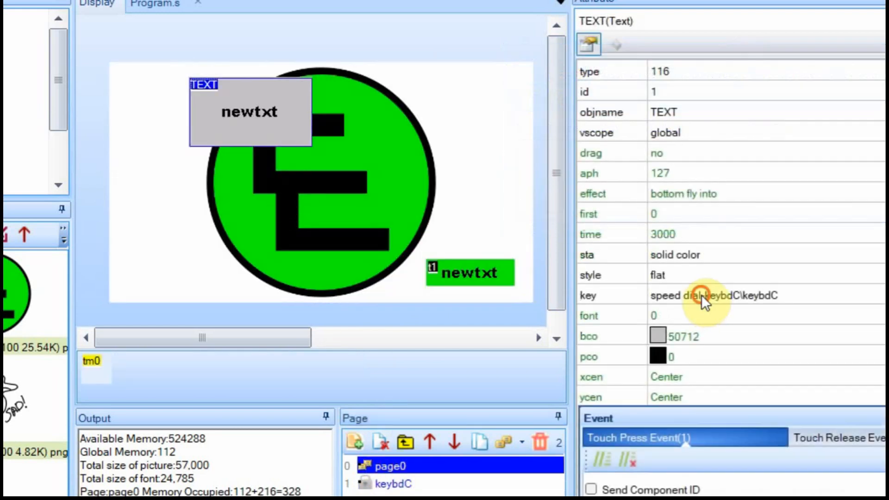
Set the TEXT component's keyboard binding to None.
left_click(702, 296)
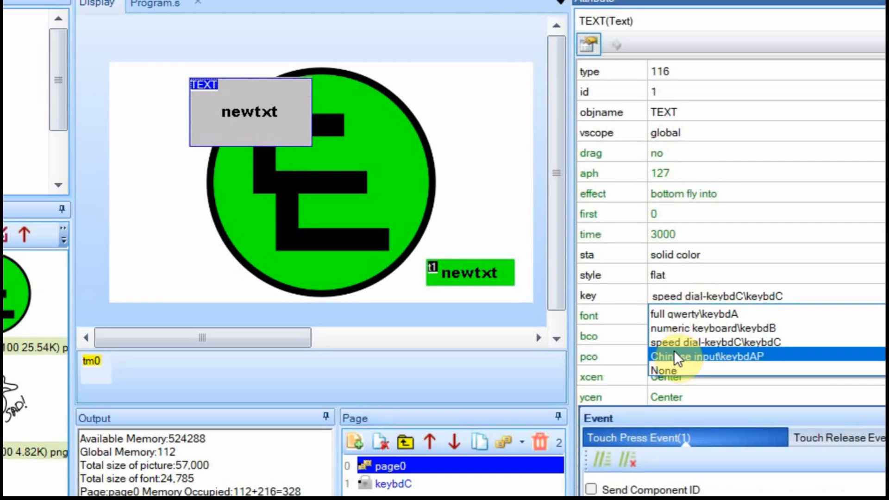
left_click(672, 365)
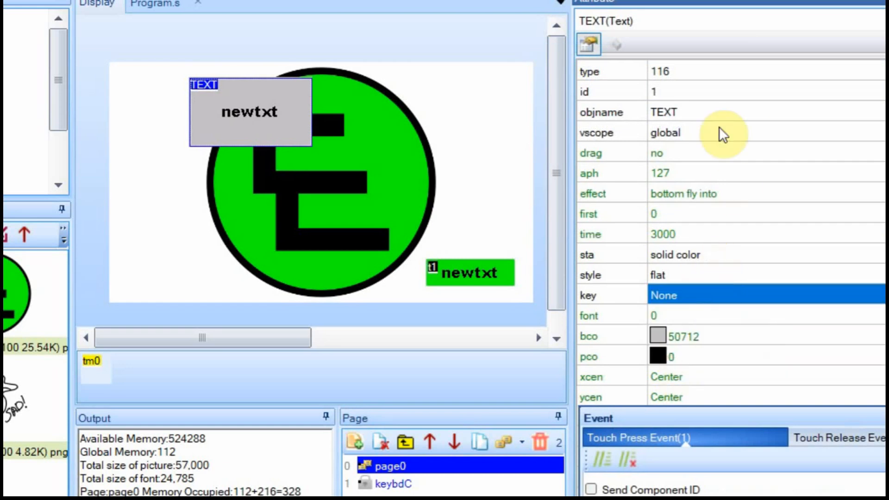
left_click(2, 495)
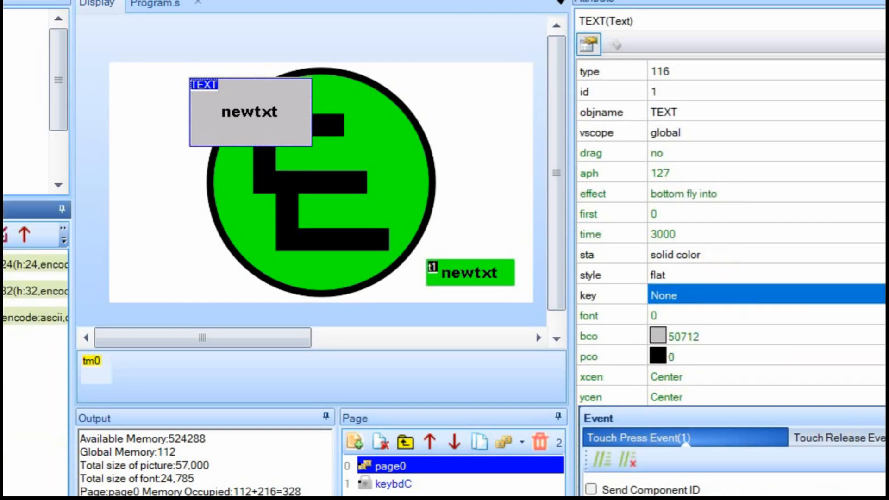
Delete the keybdC keyboard page, confirming with Yes.
left_click(388, 484)
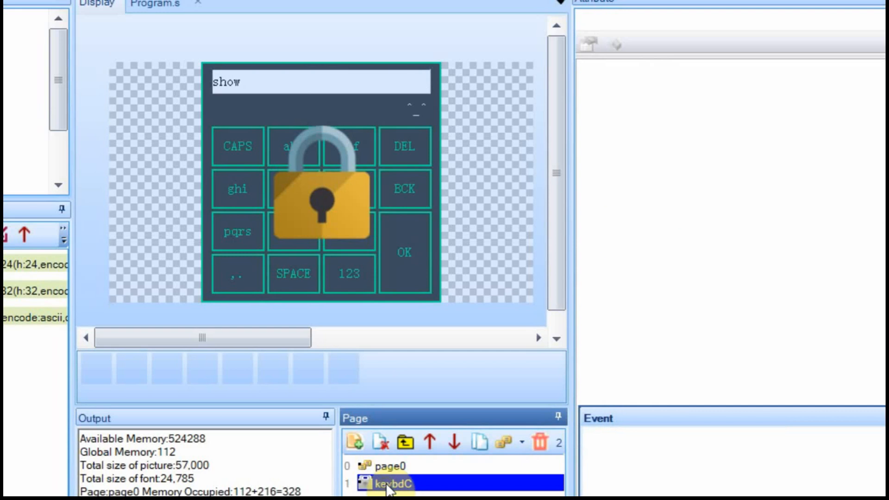
right_click(386, 487)
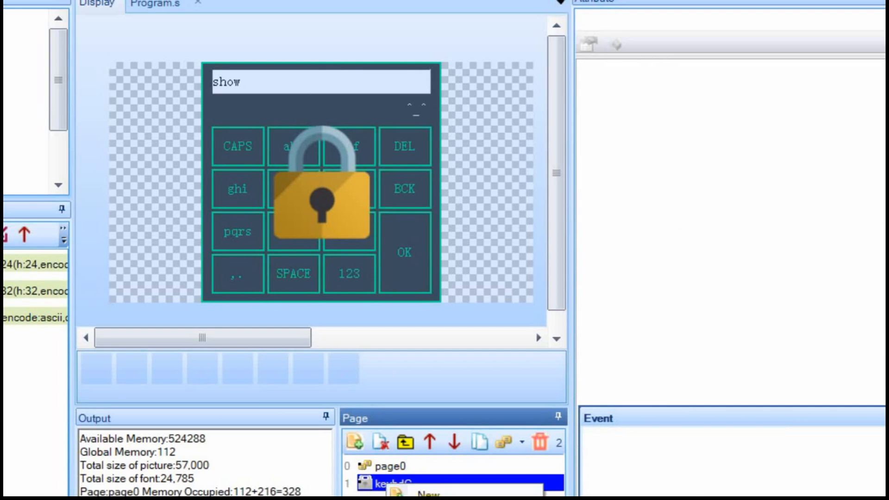
left_click(428, 498)
left_click_drag(700, 239, 363, 104)
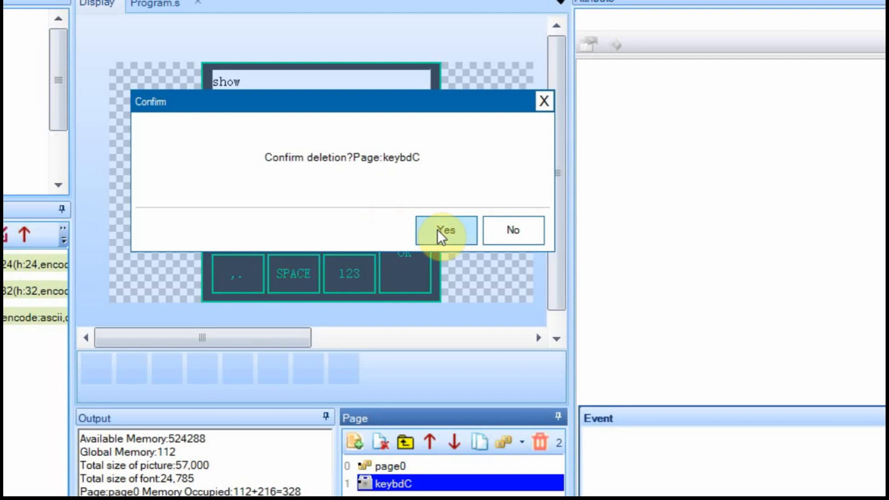
left_click(452, 234)
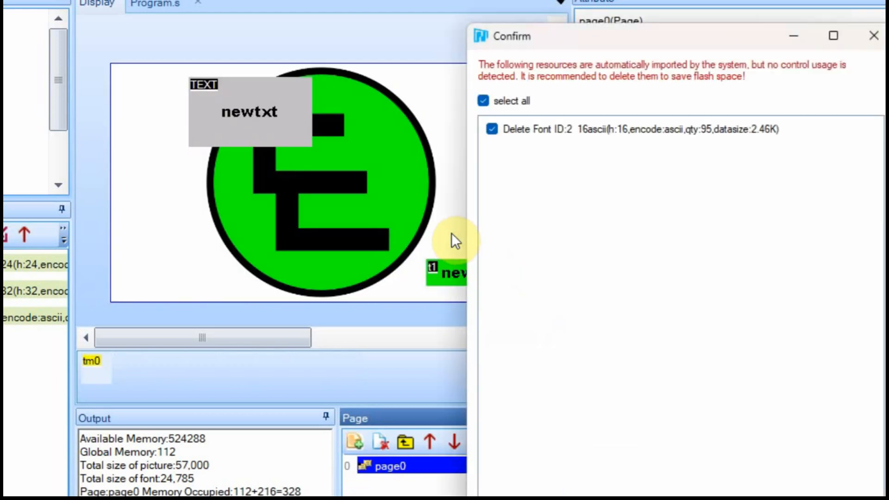
left_click_drag(634, 41, 278, 12)
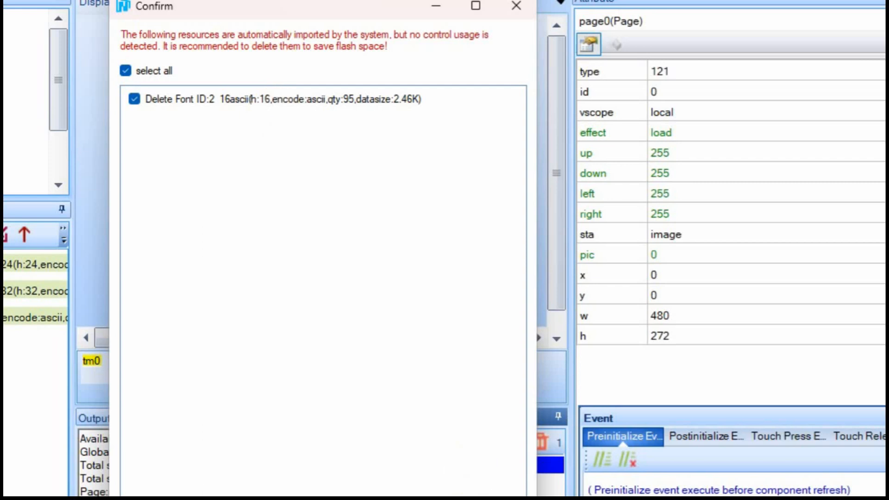
left_click(468, 498)
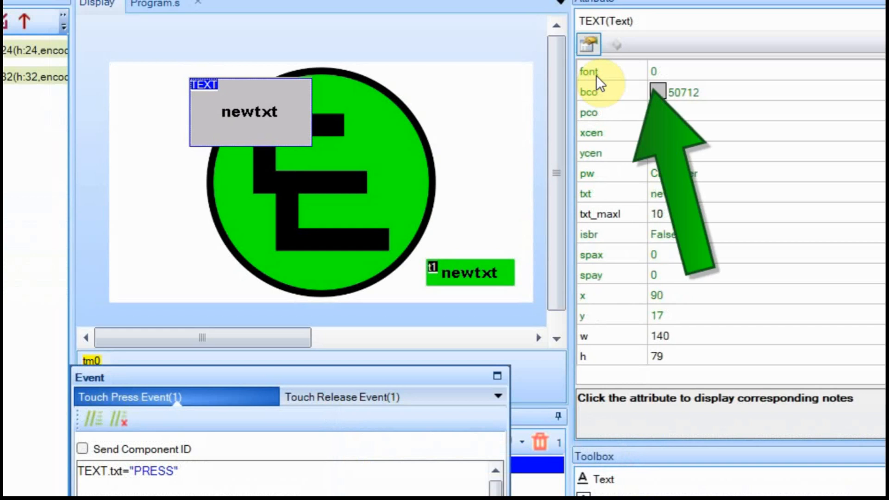
Try font 1 on the TEXT component, then set its font back to 0.
left_click(673, 72)
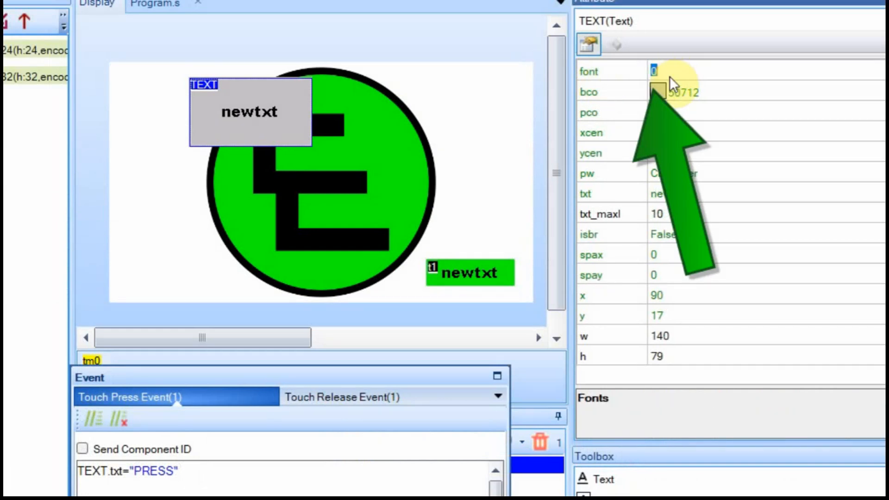
type("1")
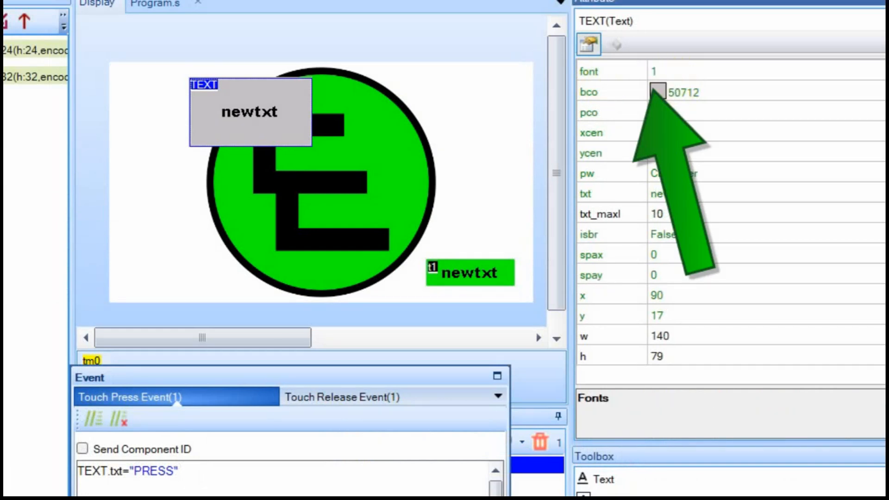
left_click(683, 90)
left_click(664, 70)
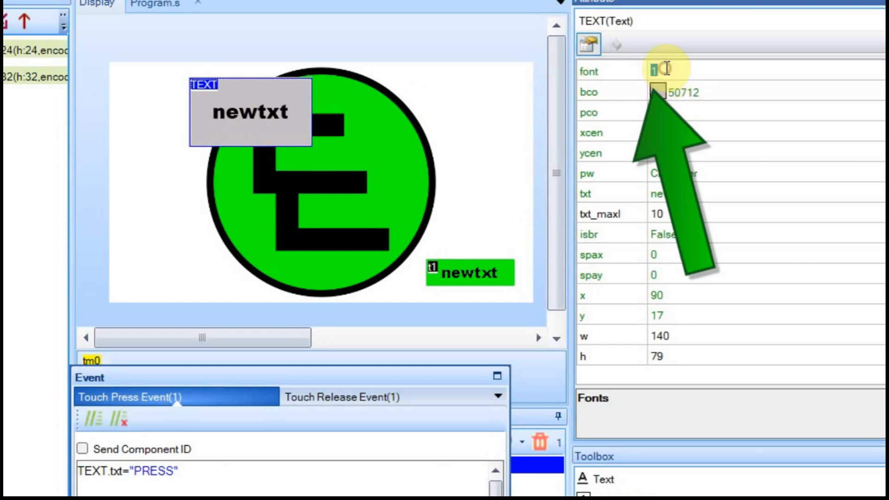
type("0")
key("Down")
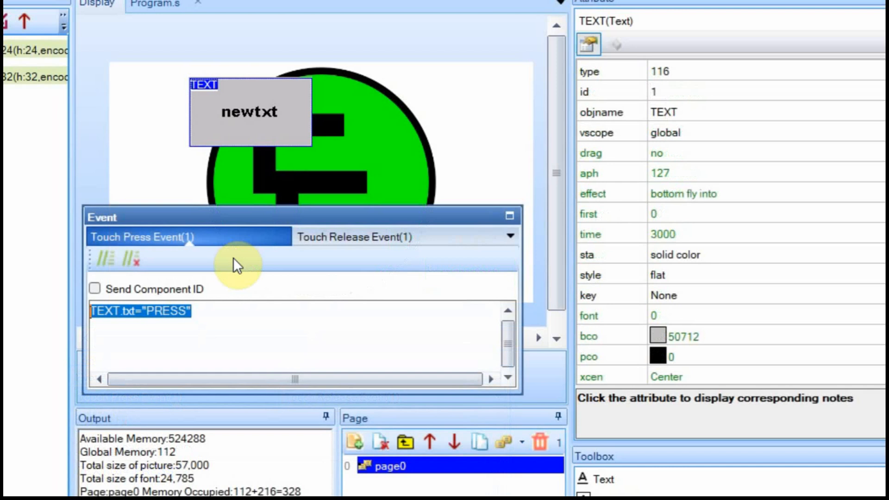
Make the Touch Press code TEXT.font=1 and the Touch Release code TEXT.font=0.
type("TEXT.font=1")
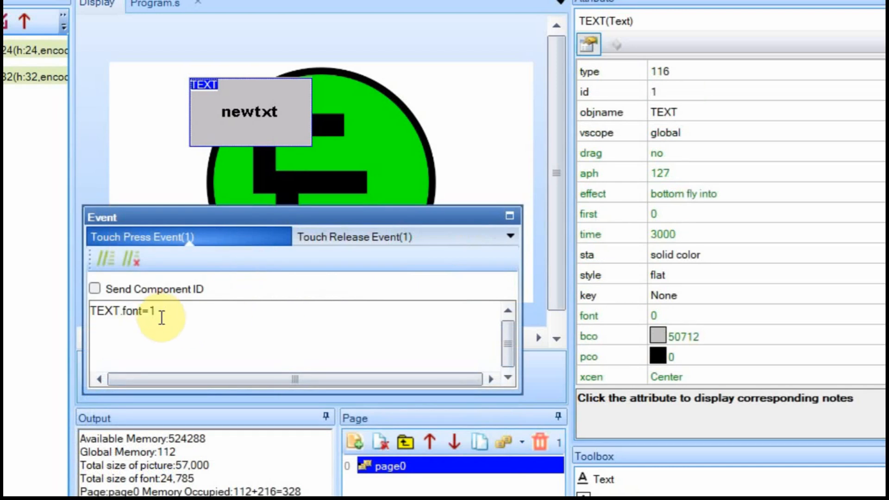
left_click(389, 236)
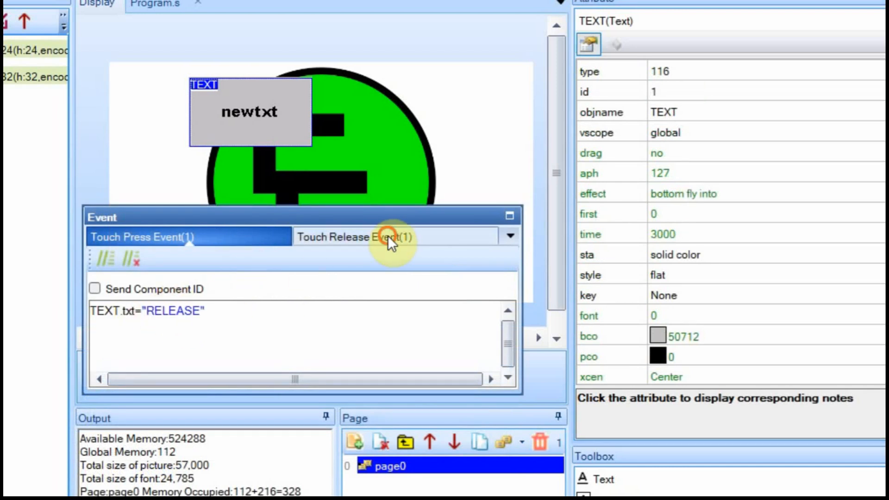
left_click_drag(233, 317, 48, 297)
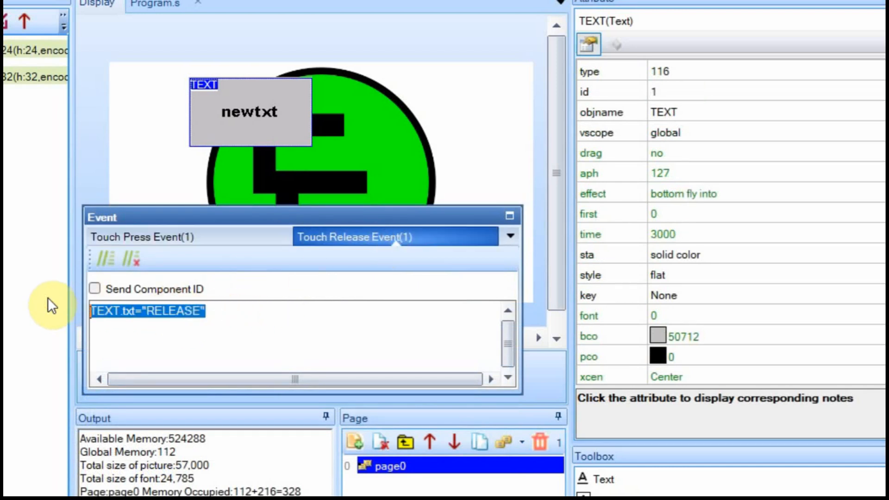
type("TEXT.font=1")
key("BackSpace")
type("0")
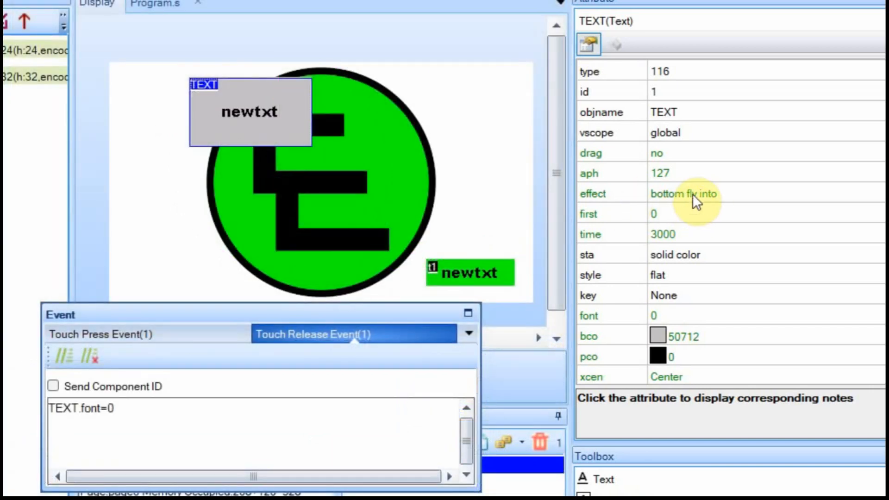
Change the TEXT component's effect from bottom fly into to load.
left_click(692, 192)
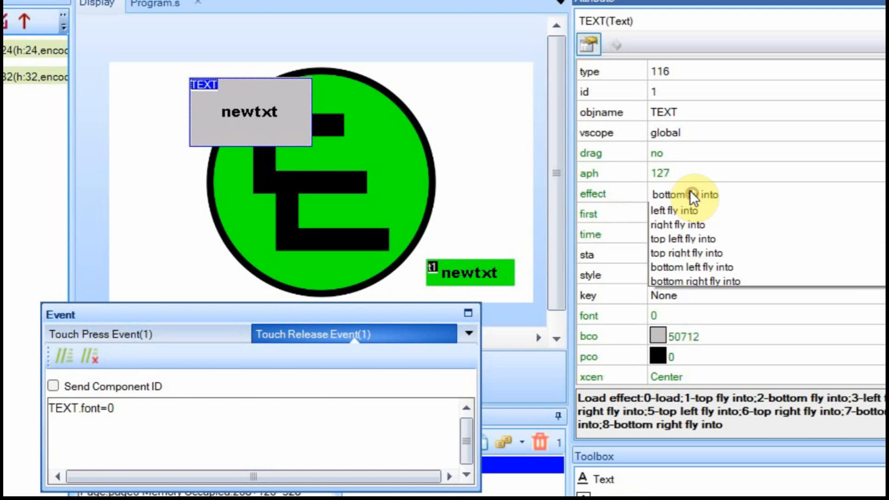
scroll(678, 214, "up", 1)
left_click(677, 214)
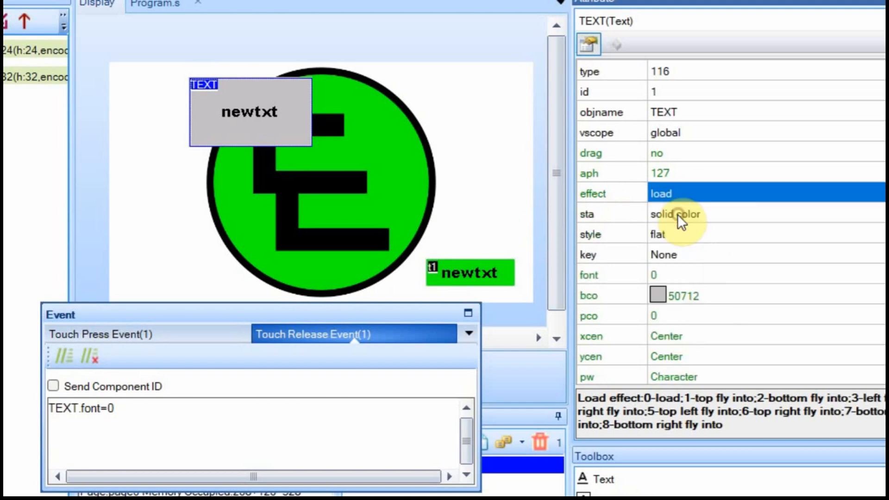
Set the TEXT background colour to green 2016 after trying dark green and red.
left_click(486, 278)
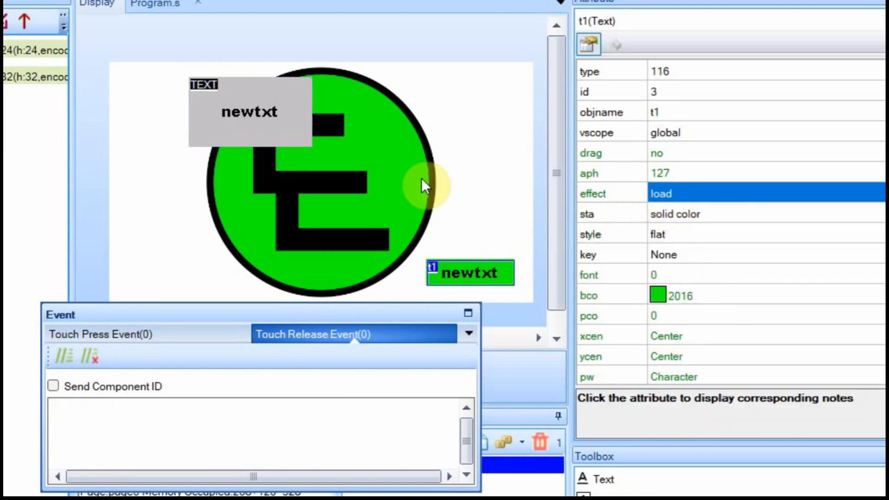
left_click(266, 114)
scroll(768, 213, "down", 3)
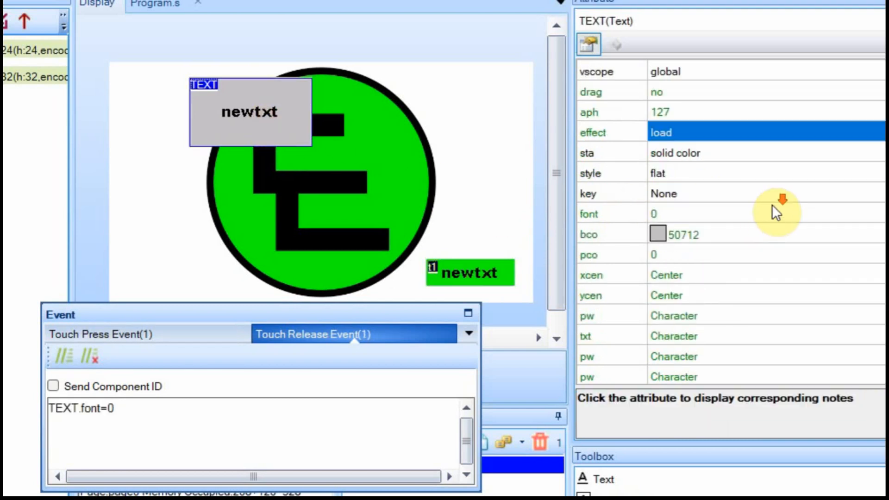
left_click(727, 92)
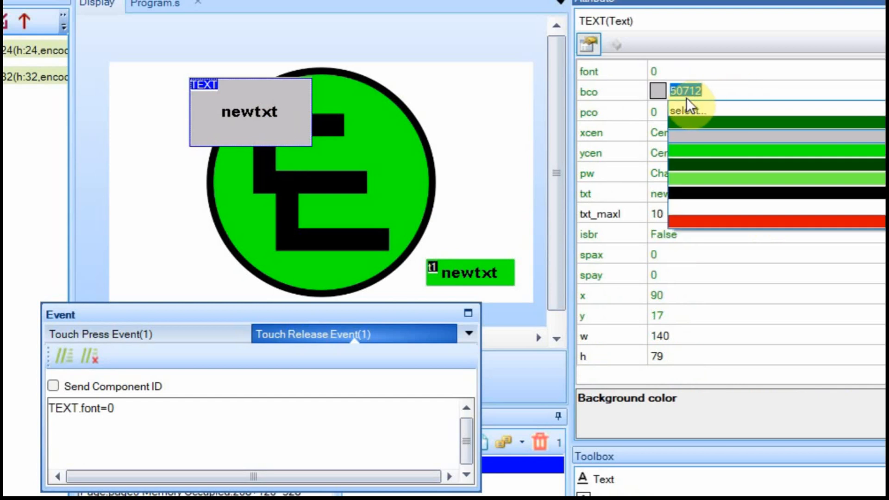
left_click(720, 164)
left_click(711, 91)
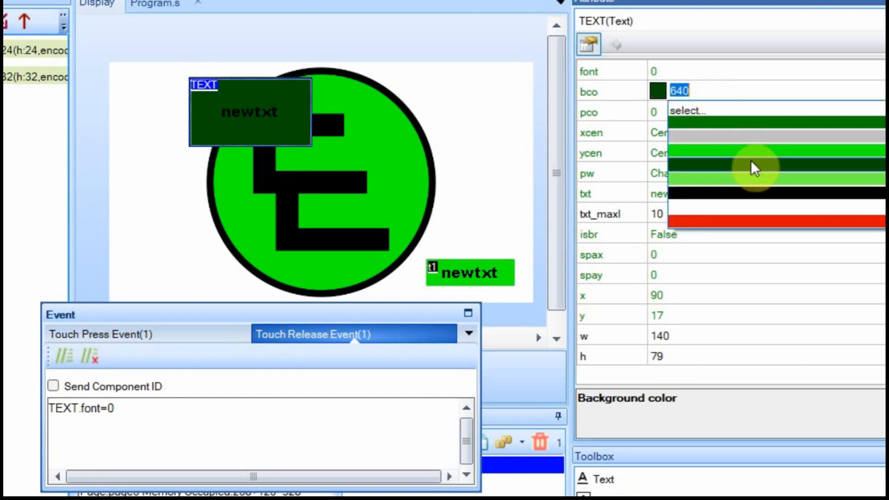
left_click(755, 220)
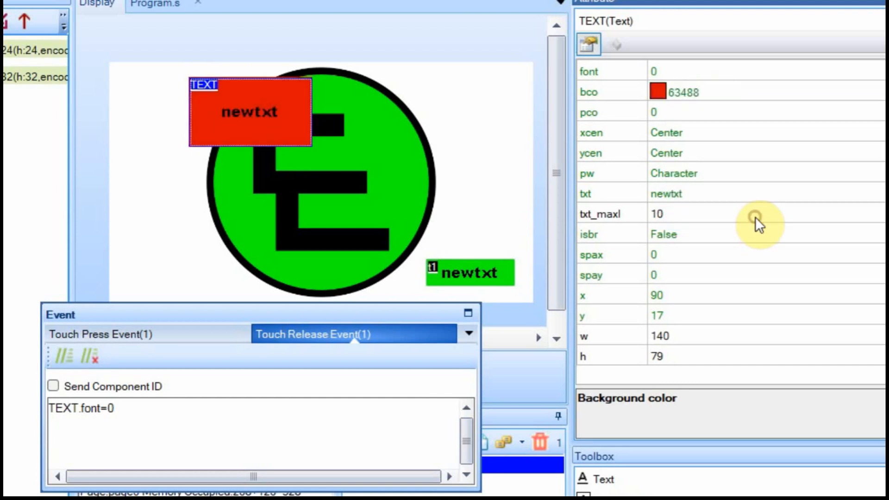
left_click(718, 88)
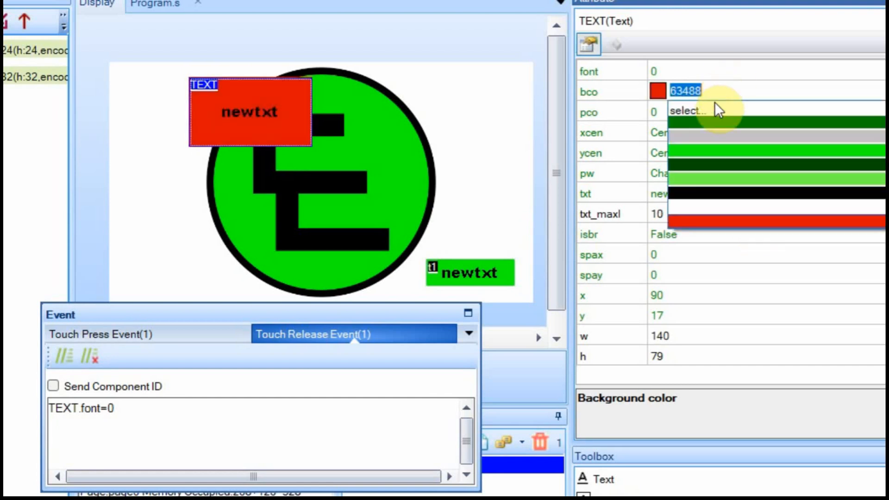
left_click(717, 151)
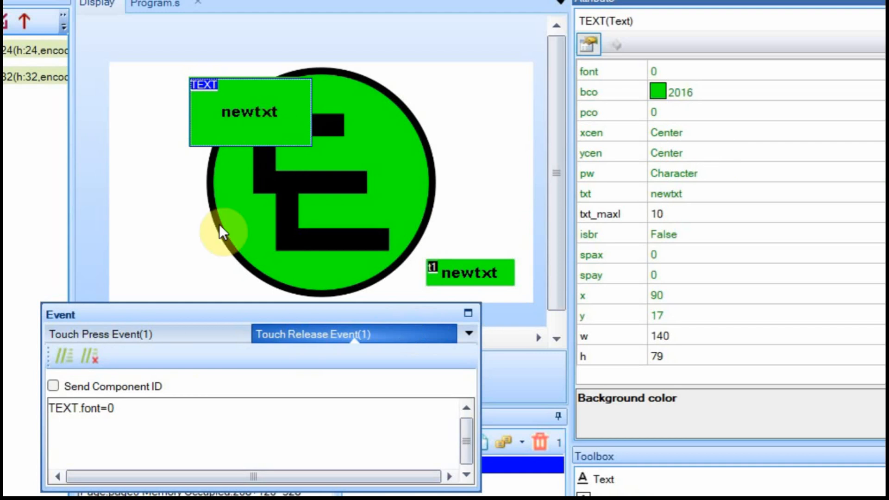
left_click_drag(233, 315, 260, 201)
Change the Touch Press code to TEXT.bco=WHITE and copy that line.
left_click(174, 222)
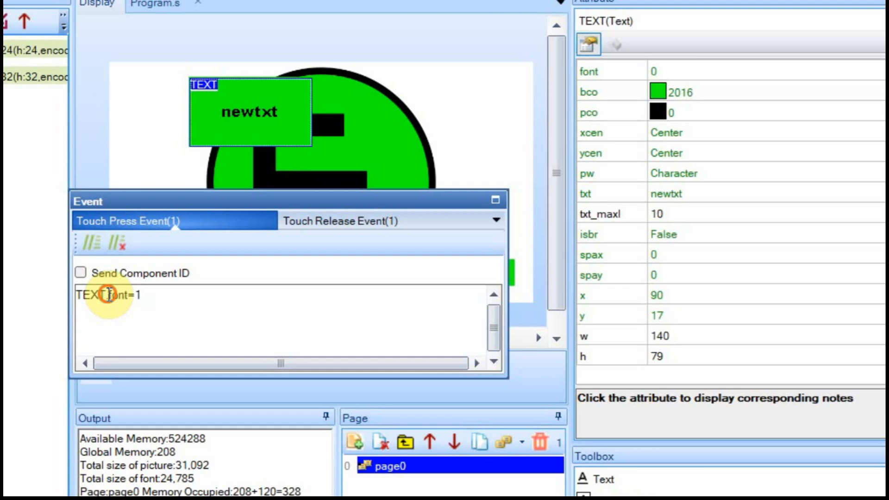
left_click_drag(107, 295, 158, 293)
type("bco")
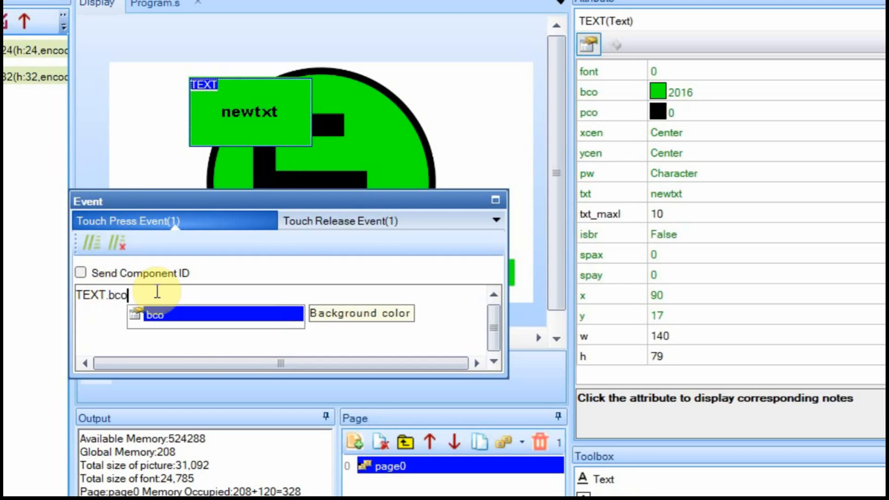
type("=")
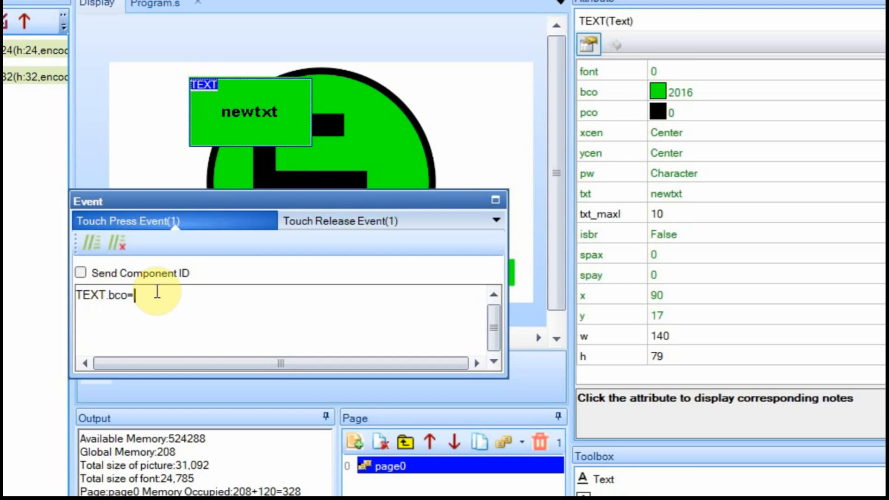
type("WHIT")
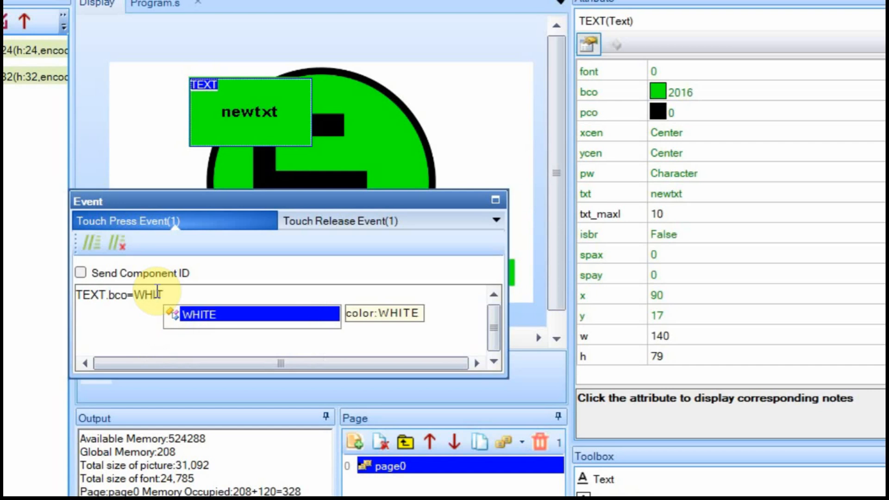
key("Return")
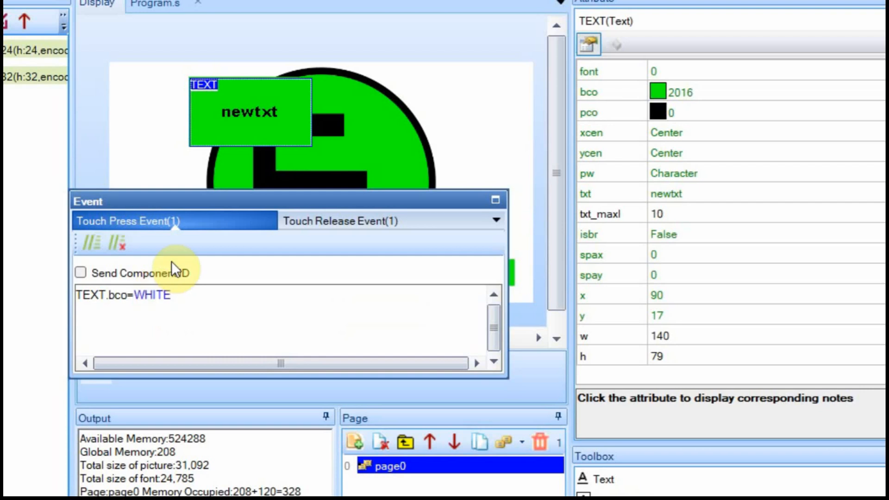
double_click(153, 294)
left_click_drag(62, 287, 43, 288)
key("ctrl+c")
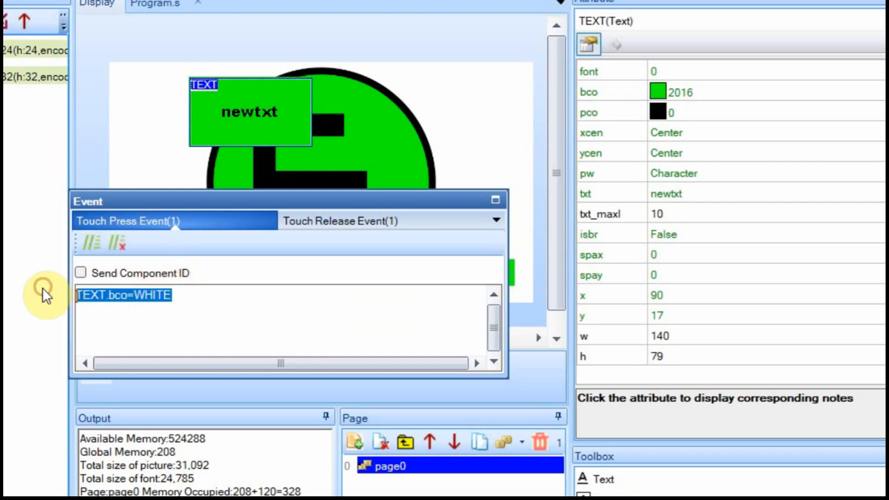
Paste the line into the Touch Release code and edit it to TEXT.bco=RED.
left_click(289, 225)
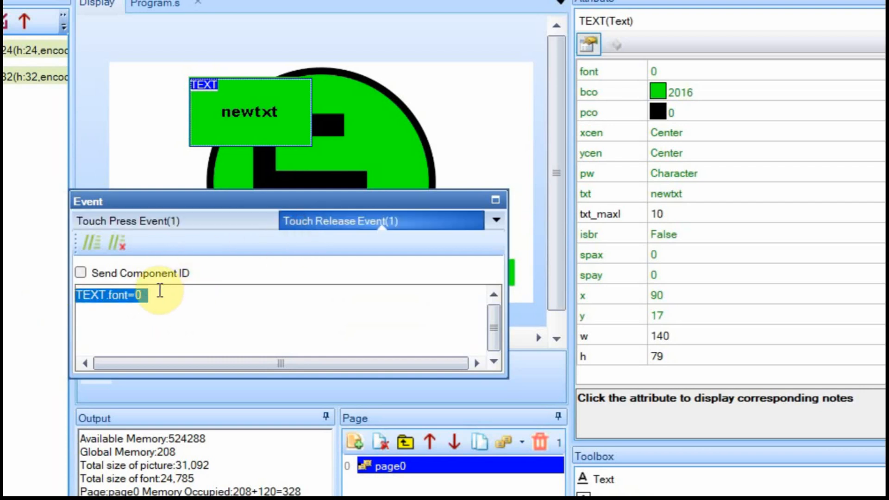
left_click_drag(155, 292, 60, 292)
key("ctrl+v")
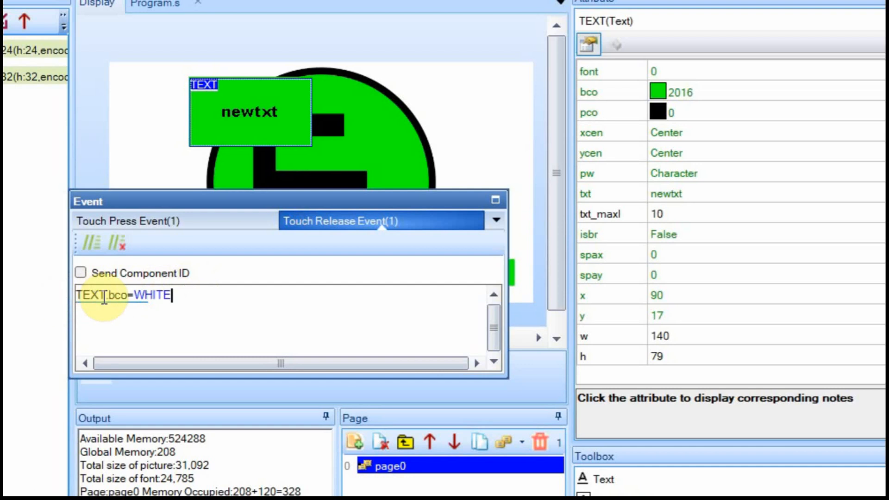
key("BackSpace")
key("BackSpace")
key("BackSpace")
key("BackSpace")
key("BackSpace")
key("BackSpace")
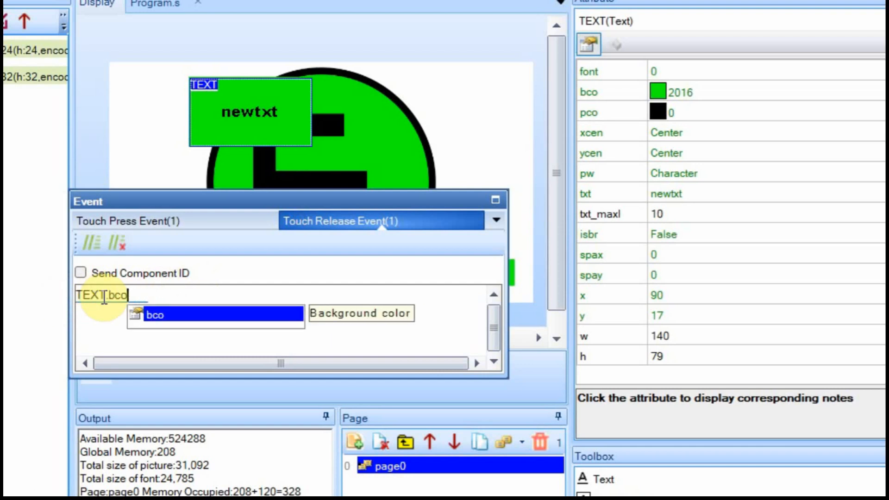
type("=")
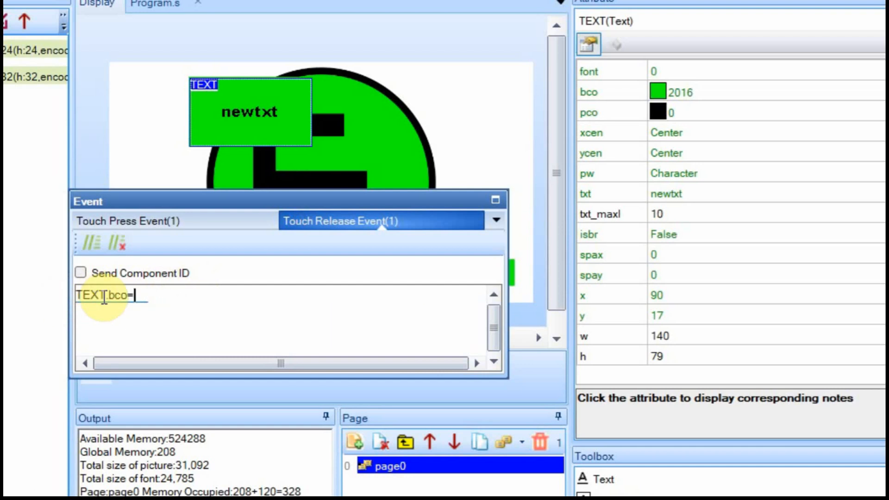
type("RED")
key("Return")
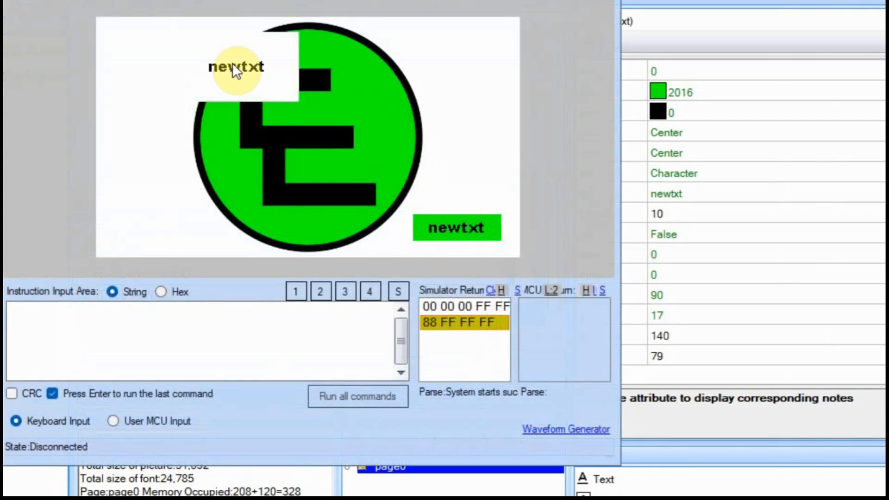
left_click(238, 63)
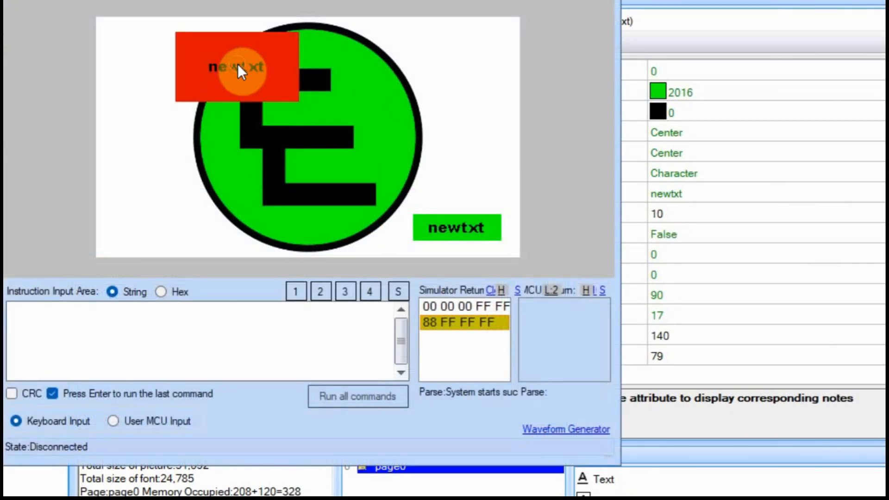
left_click(237, 63)
left_click(237, 63)
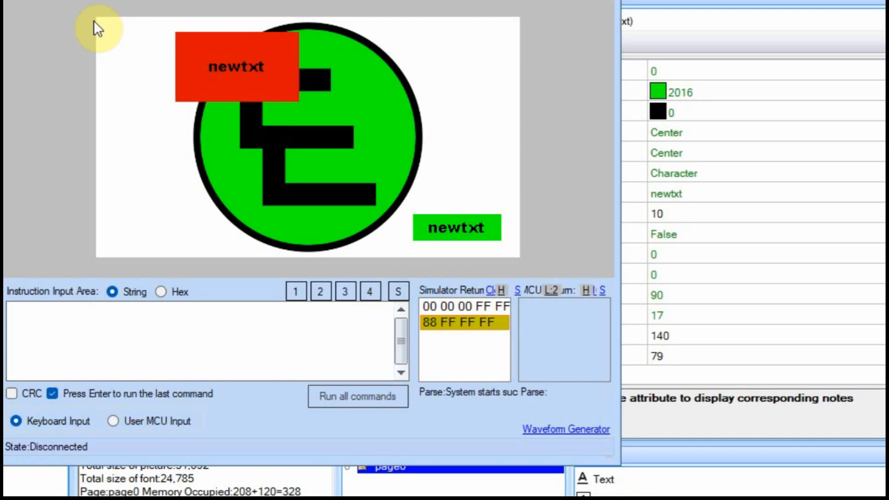
left_click(61, 1)
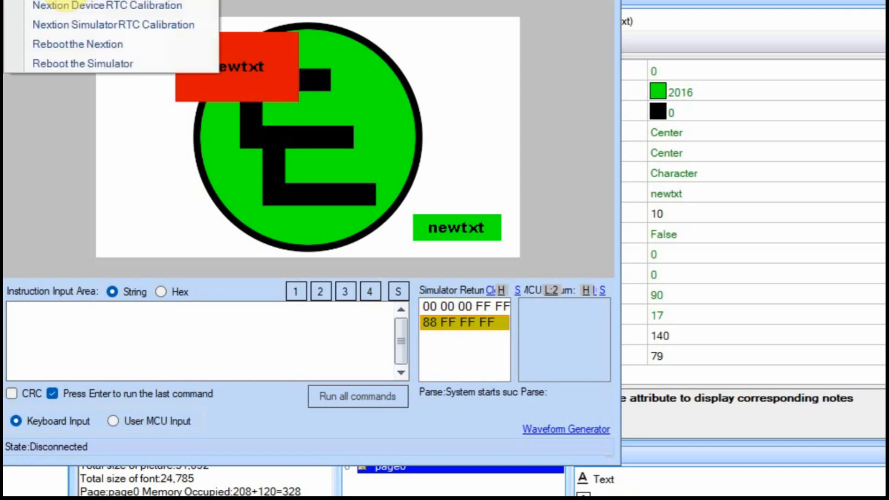
left_click(72, 62)
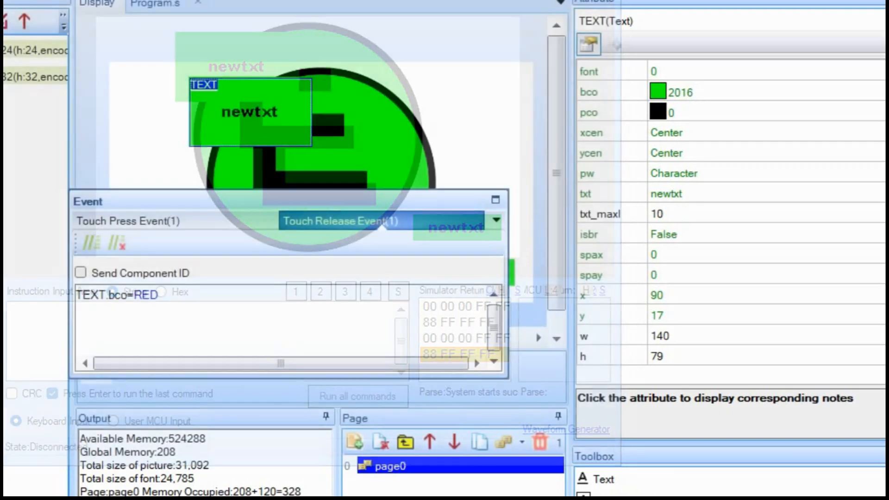
Replace WHITE with 65535 so the Touch Press code reads TEXT.bco=65535.
left_click(677, 93)
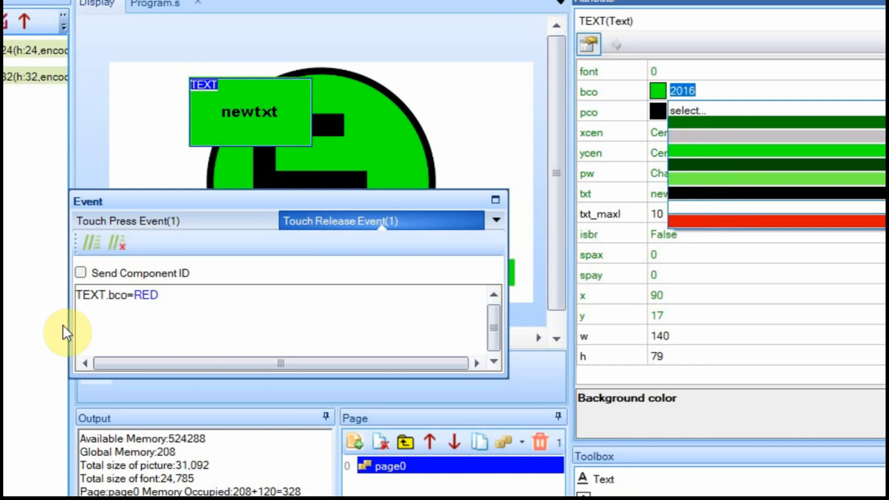
left_click(238, 305)
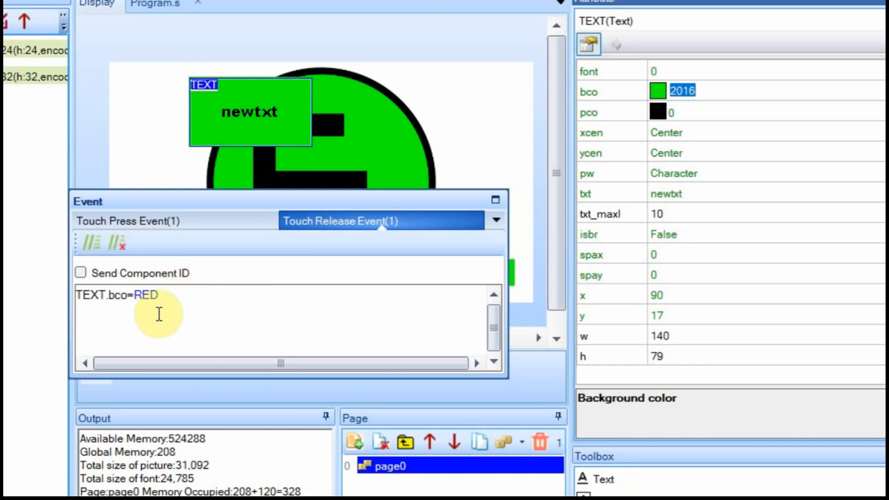
left_click(213, 223)
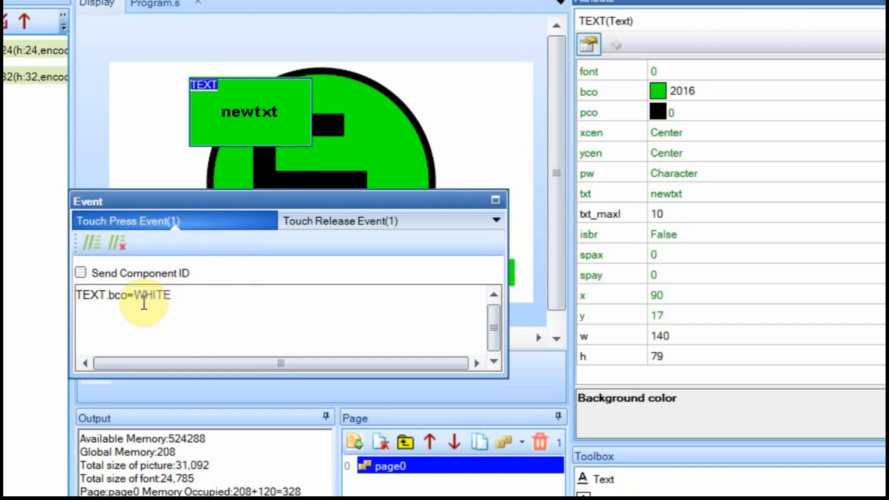
left_click_drag(134, 295, 188, 295)
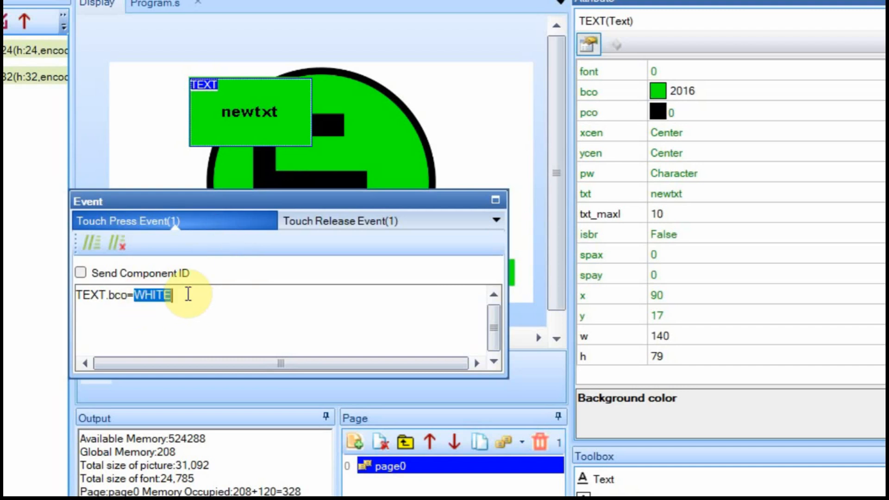
type("6553")
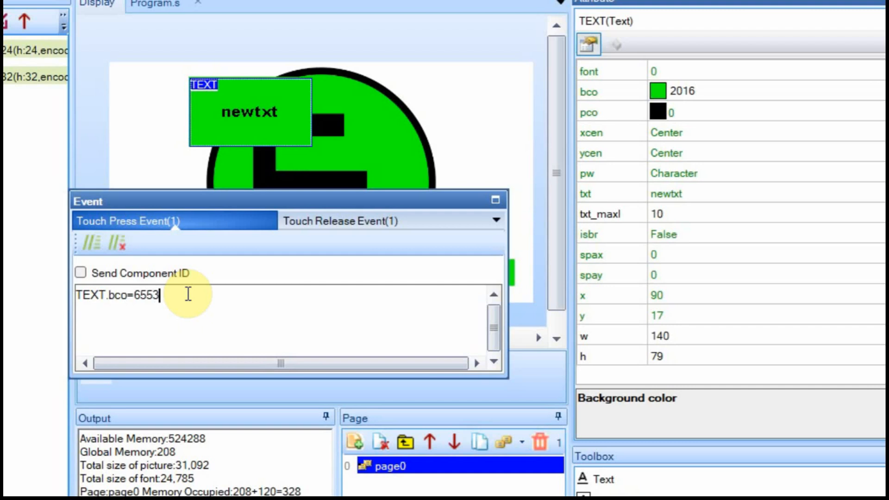
type("5")
key("Return")
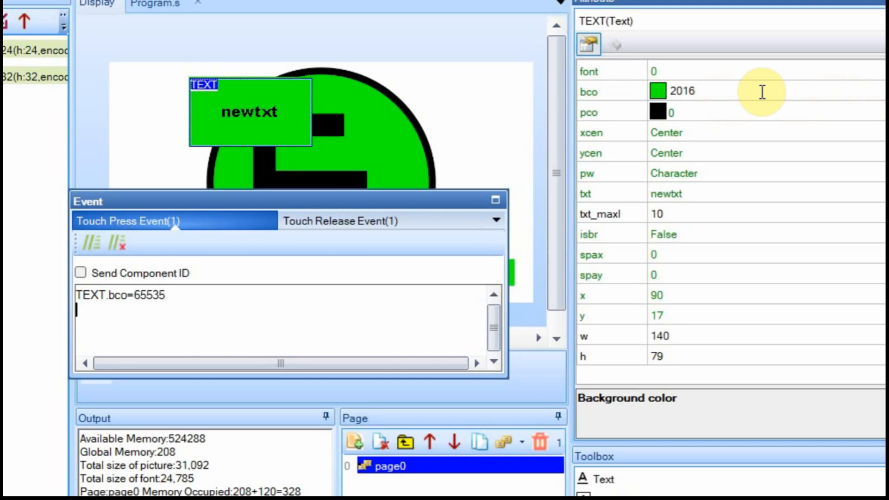
Set the TEXT background to cyan (bco 2047) using the full colour picker.
left_click(888, 91)
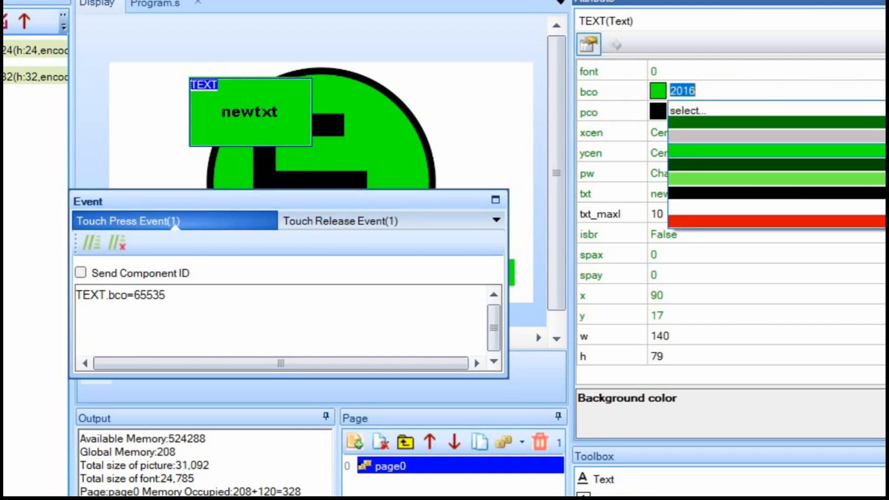
left_click(699, 111)
left_click(592, 132)
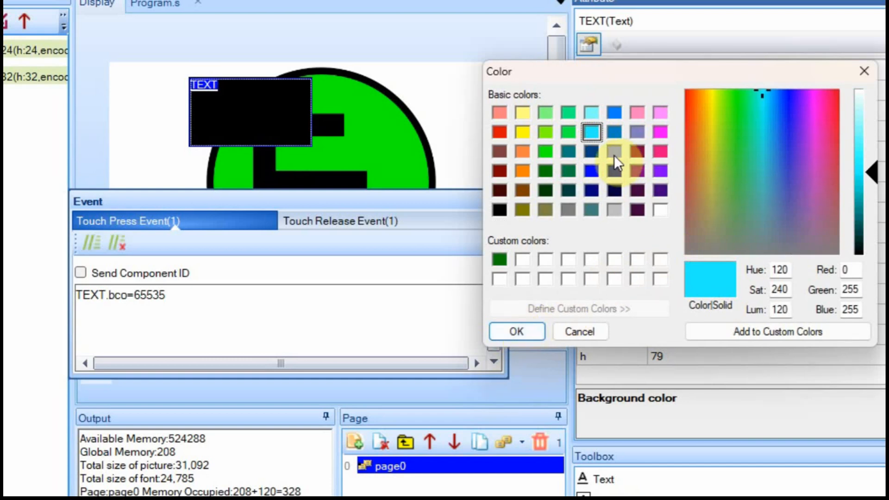
left_click(534, 330)
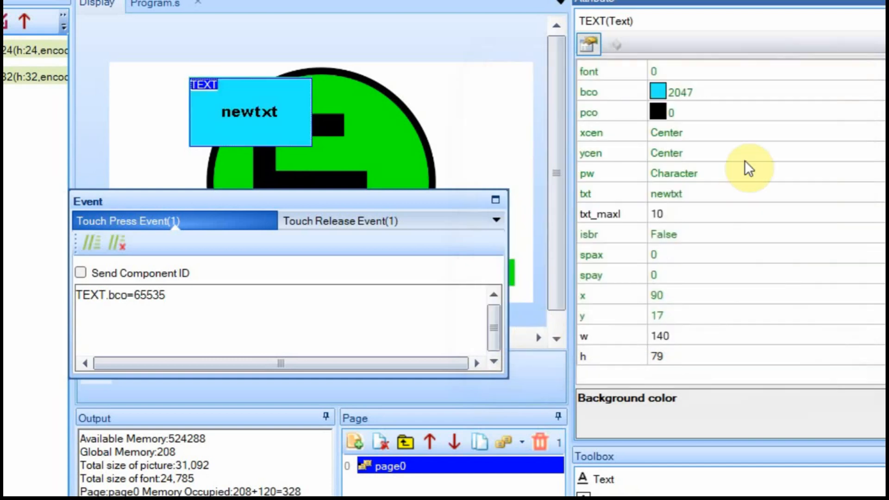
left_click(695, 93)
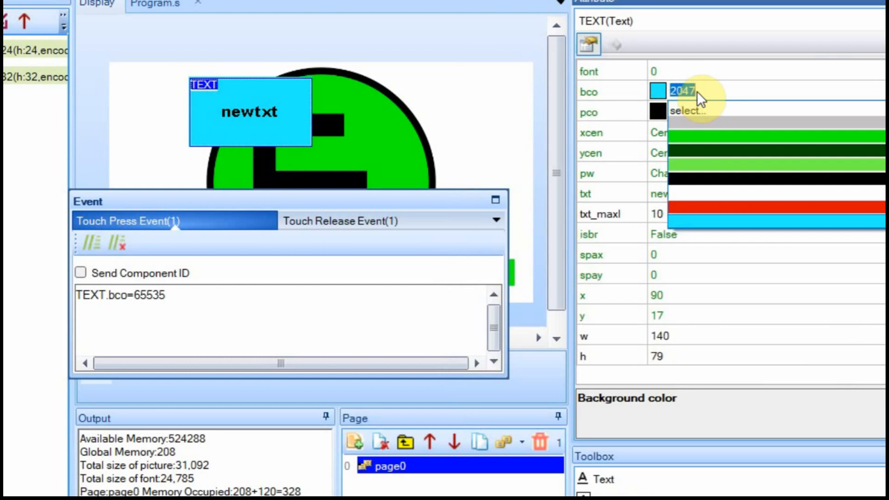
left_click(354, 221)
Change the Touch Release code from TEXT.bco=RED to TEXT.bco=2047.
left_click(354, 221)
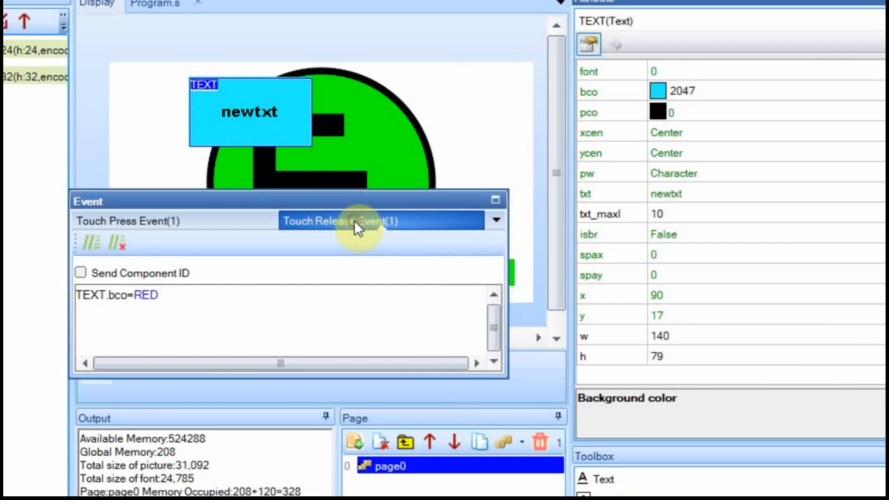
left_click_drag(136, 301, 170, 300)
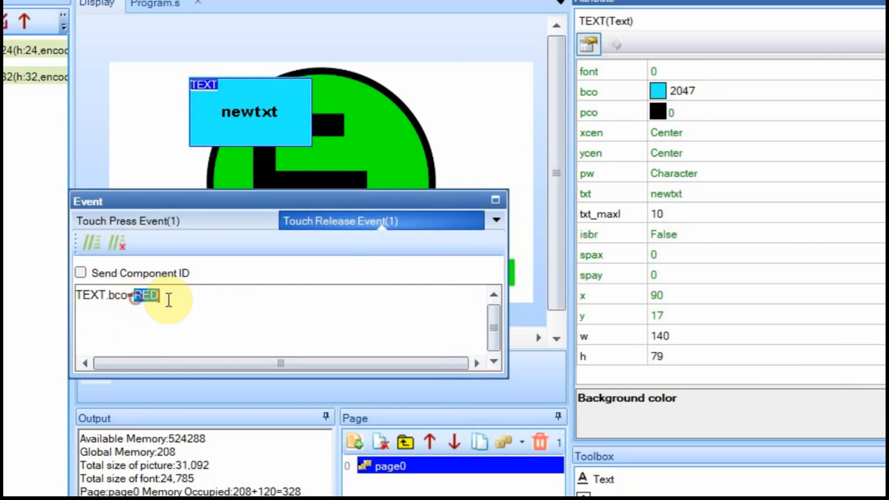
type("2047")
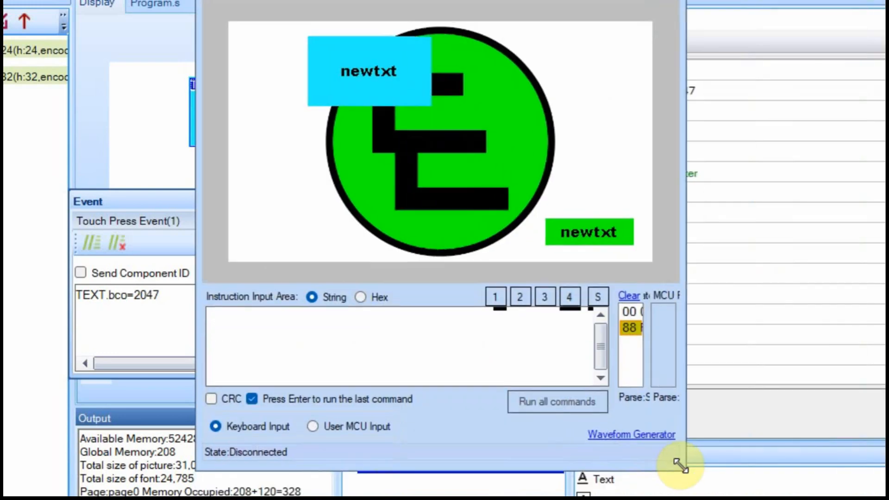
left_click(376, 71)
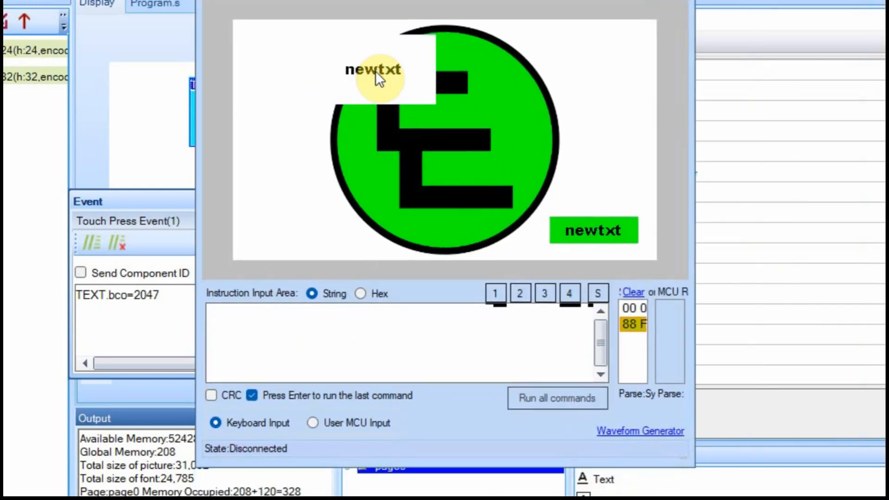
left_click(376, 71)
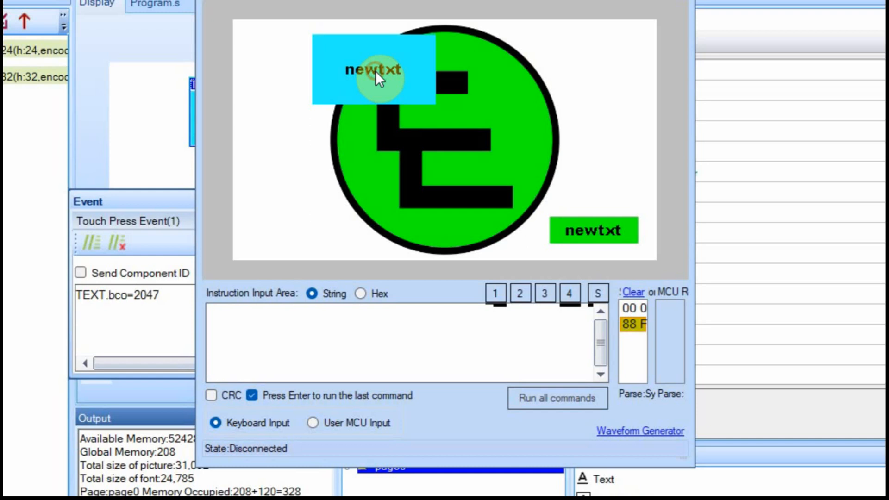
left_click(375, 71)
left_click(376, 66)
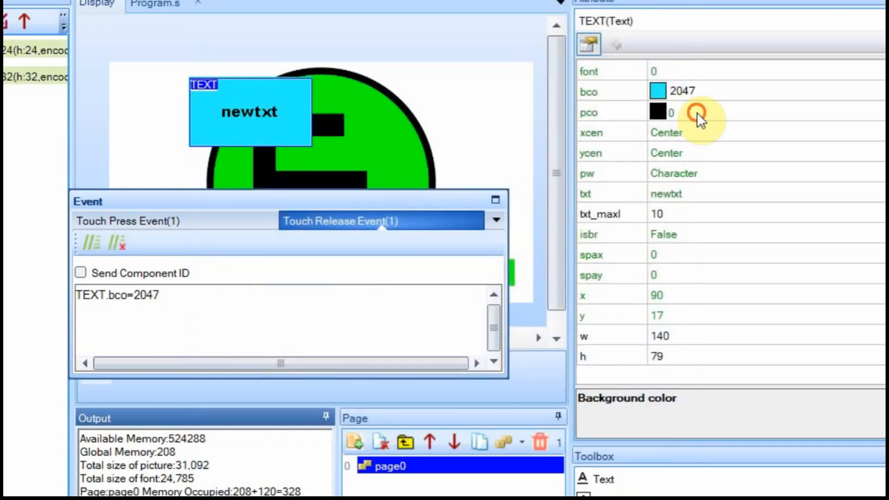
left_click(696, 112)
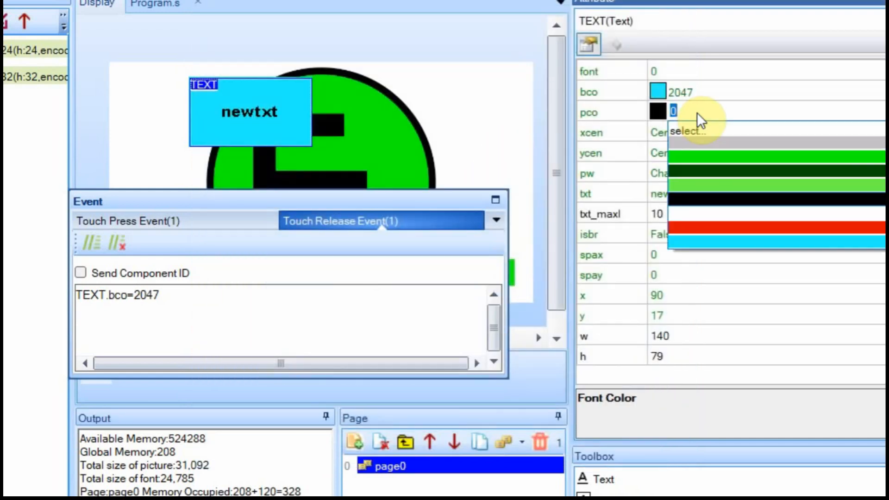
Make the newtxt text red (pco 63488) and change the release code to TEXT.pco=2047.
left_click(725, 229)
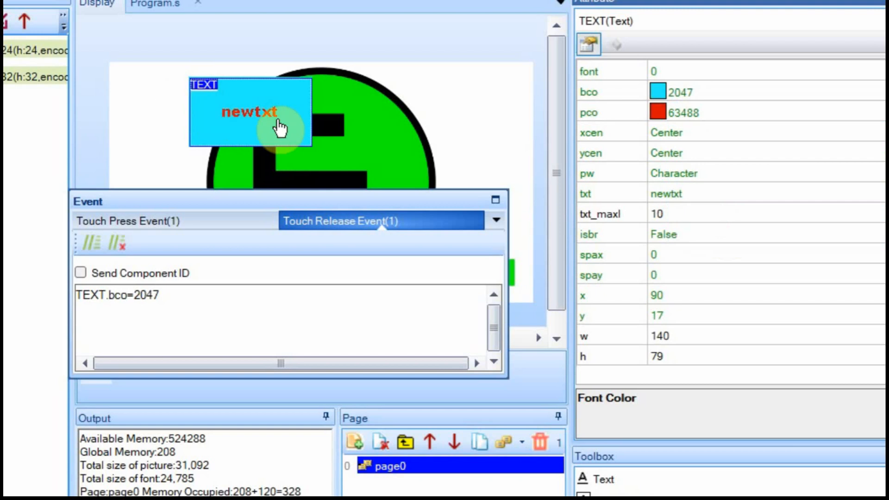
left_click(115, 297)
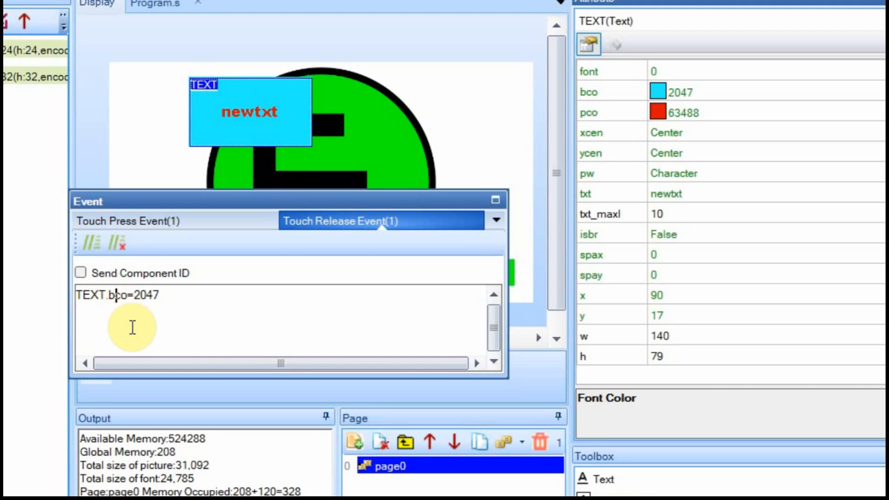
key("BackSpace")
type("p")
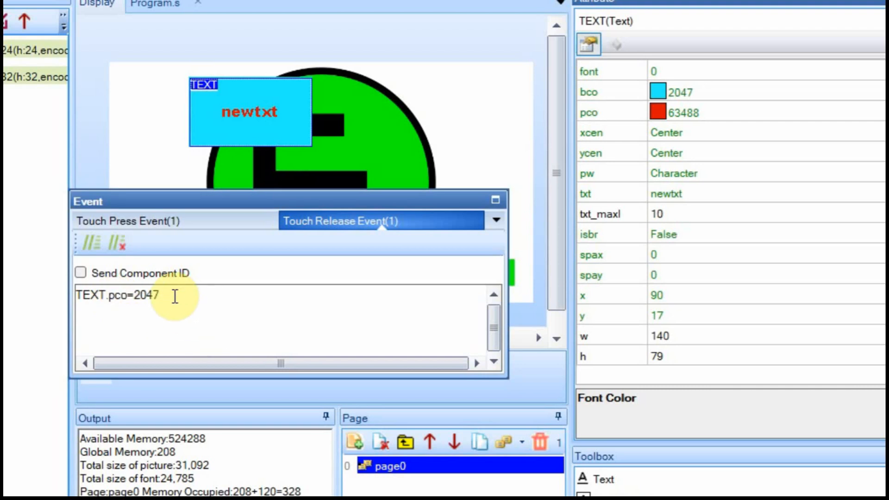
Try Left, Center, then Right for newtxt's horizontal alignment (xcen), ending on Right.
left_click(613, 132)
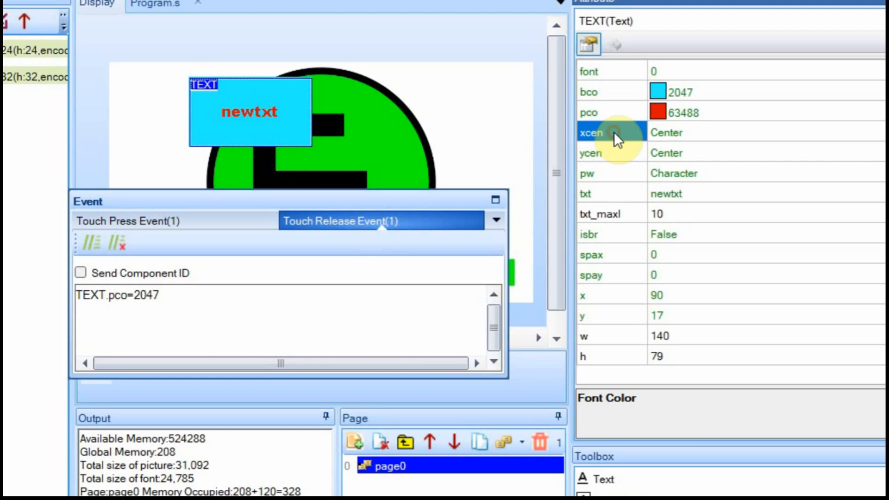
left_click(684, 132)
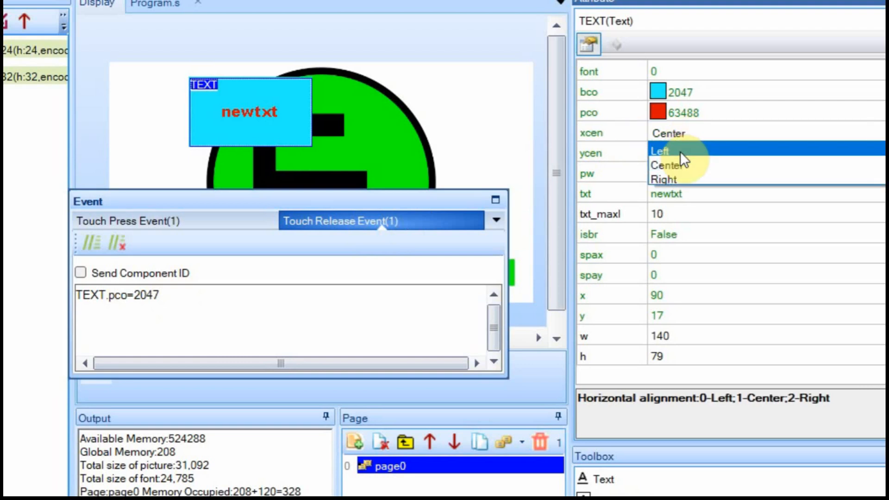
left_click(680, 152)
left_click(686, 132)
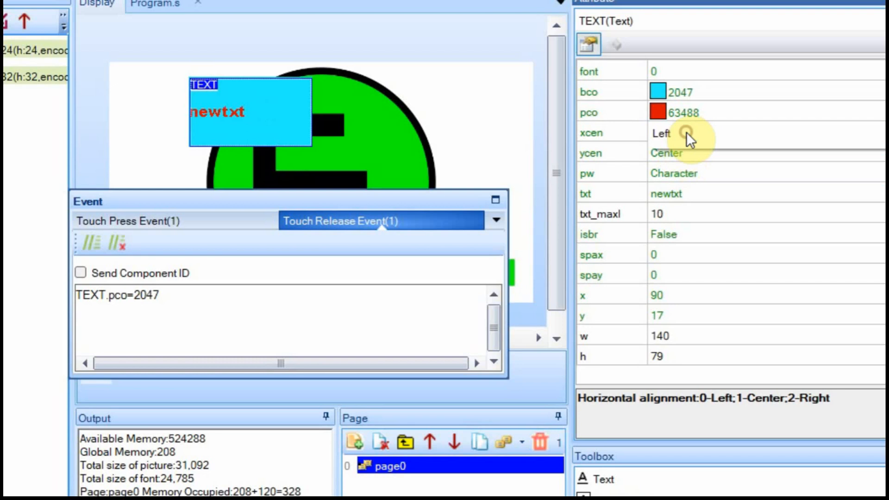
left_click(687, 166)
left_click(689, 137)
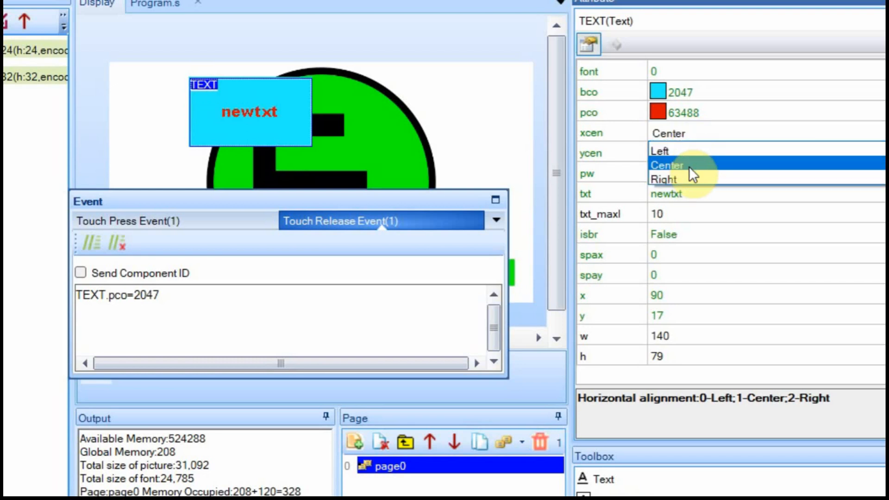
left_click(686, 175)
Try Up, Center, then Down for vertical alignment (ycen), keeping xcen at Right.
left_click(687, 157)
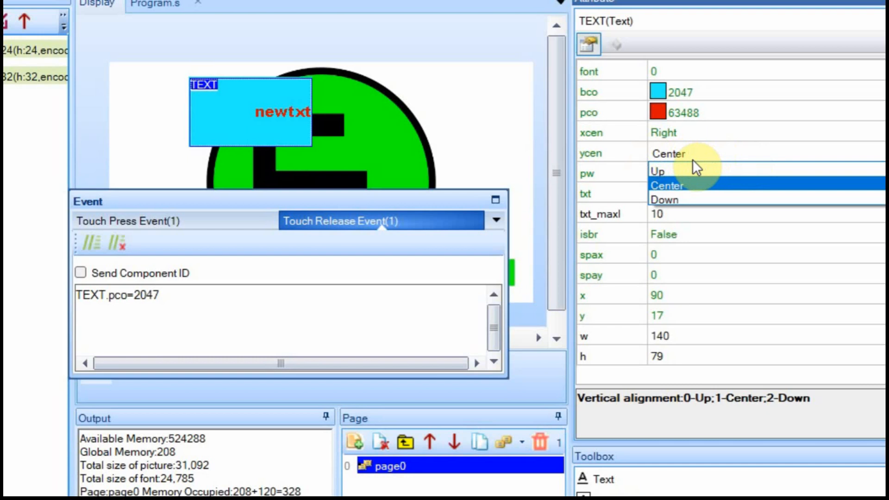
left_click(676, 173)
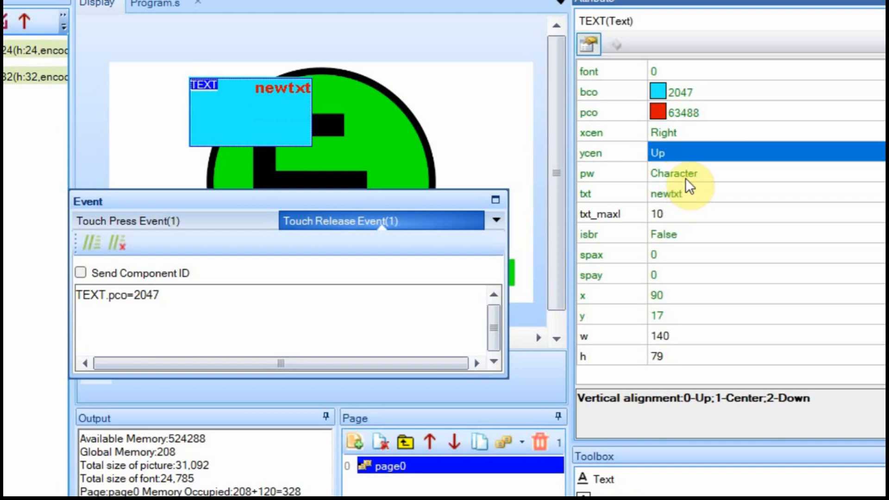
left_click(690, 159)
left_click(688, 184)
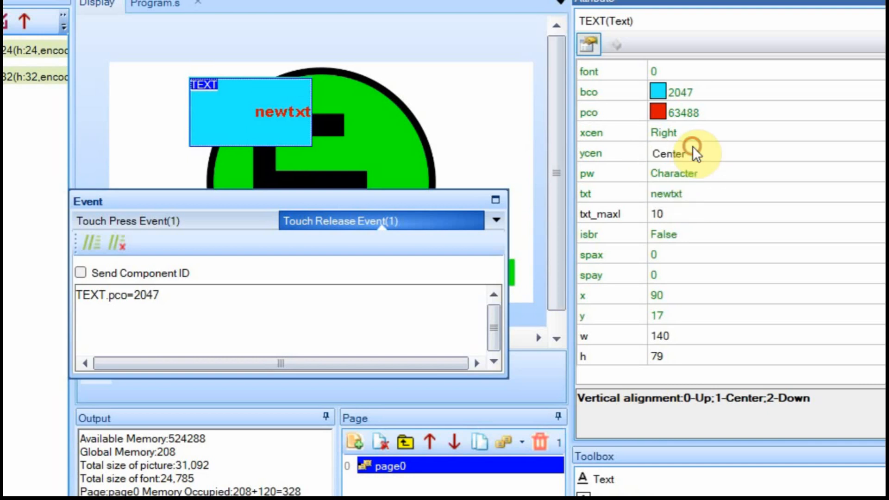
left_click(692, 148)
left_click(683, 198)
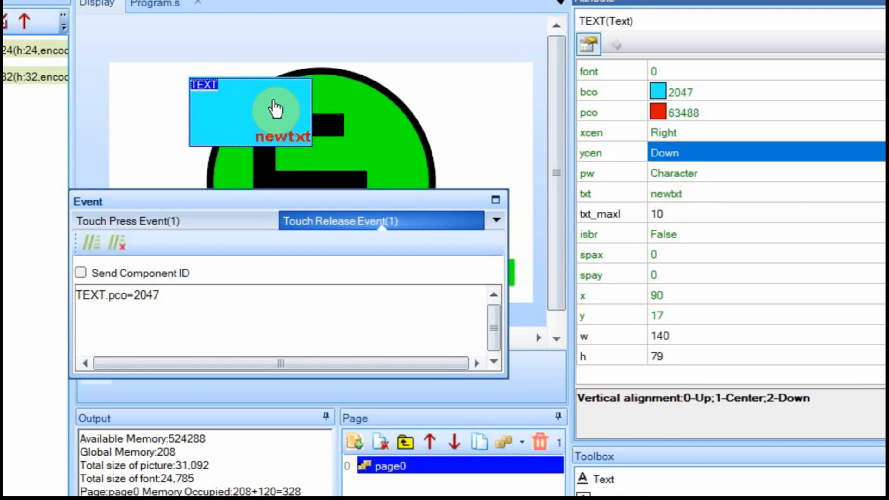
left_click(698, 136)
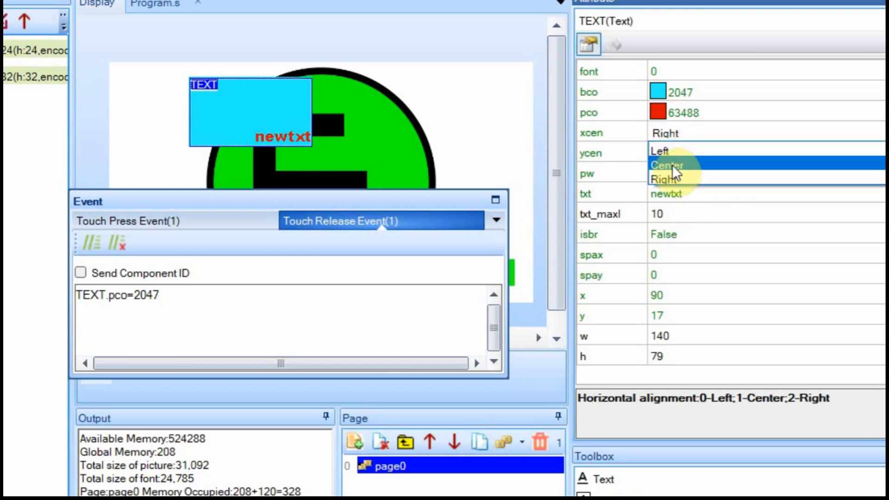
left_click(626, 132)
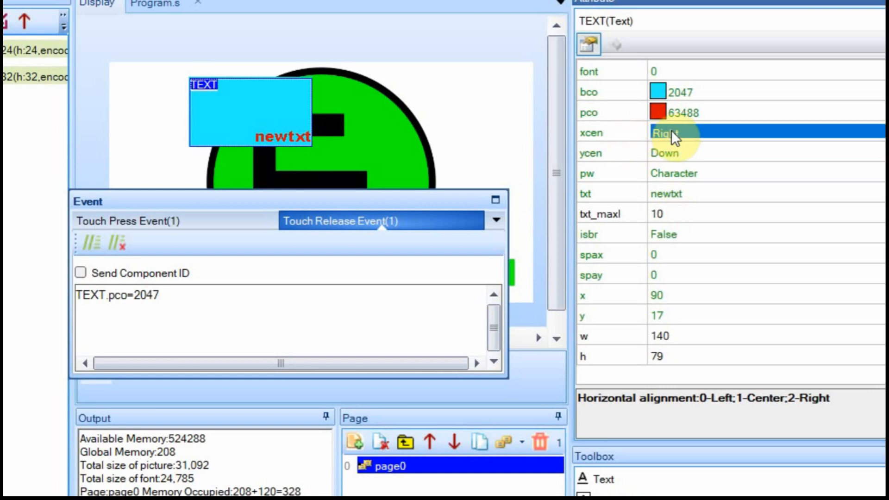
left_click(676, 148)
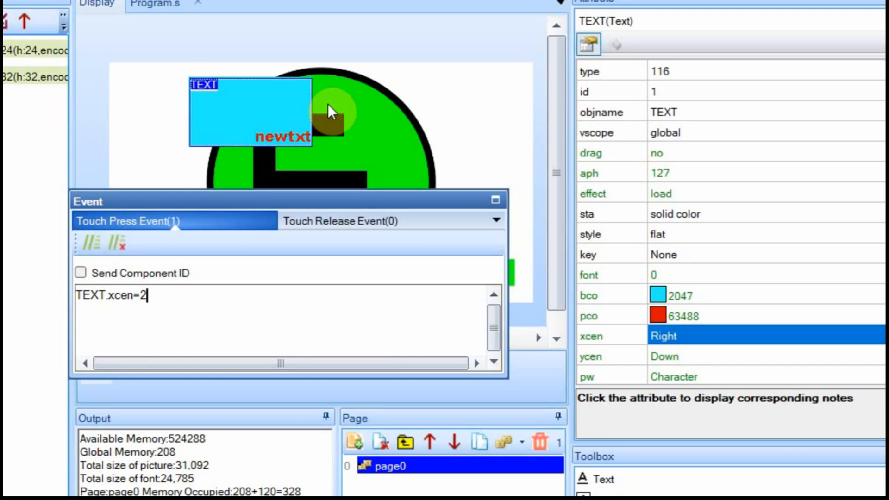
Paste TEXT.xcen=1 into TEXT's Touch Release Event code.
left_click(354, 223)
left_click(210, 291)
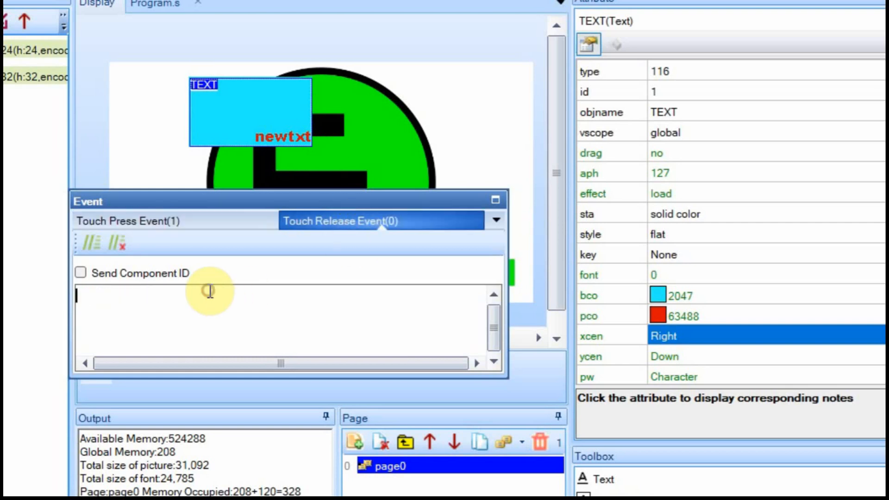
type("TEXT.xcen=1")
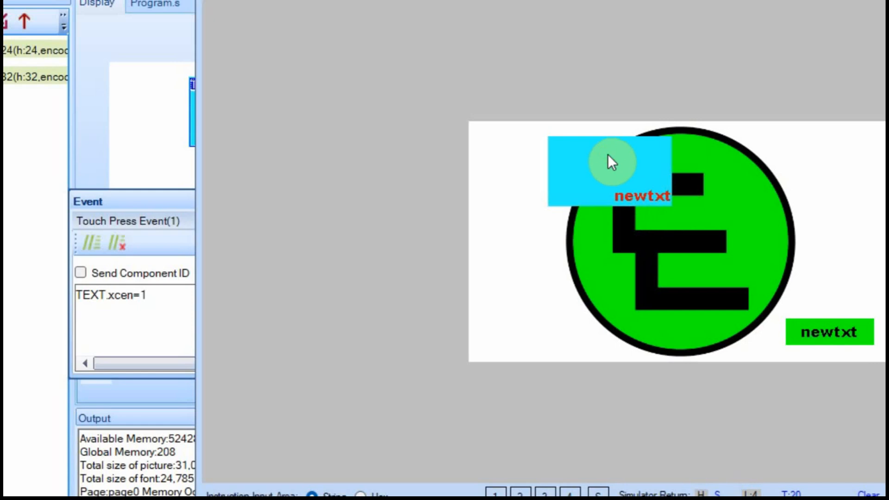
mouse_move(607, 154)
left_mouse_down()
mouse_move(598, 207)
mouse_move(614, 144)
mouse_move(607, 148)
left_mouse_up()
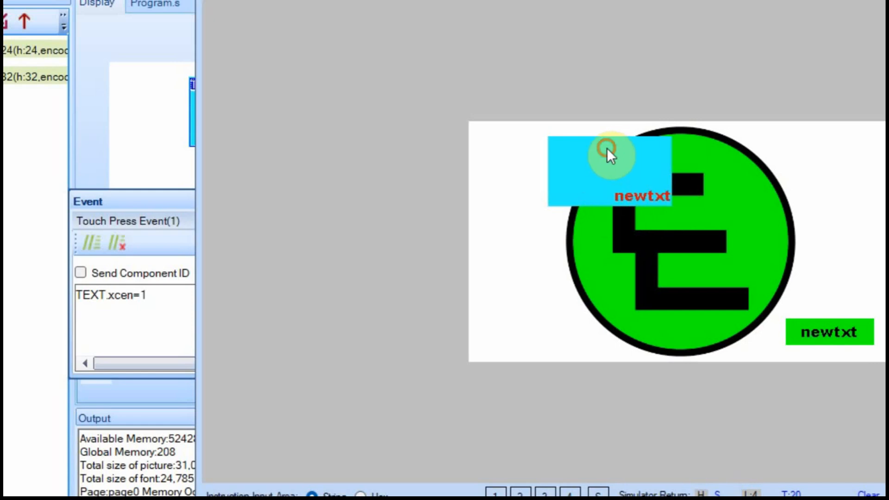
left_click(607, 148)
left_click(607, 148)
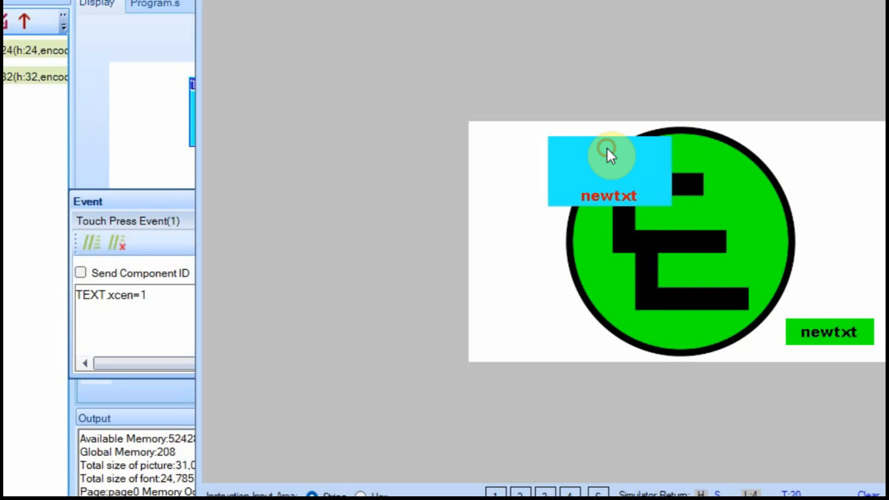
left_click_drag(621, 147, 667, 151)
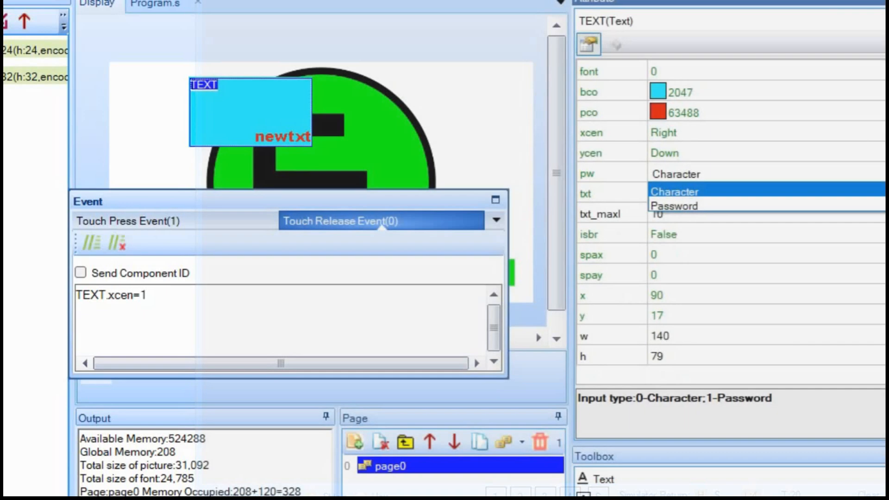
Switch TEXT's pw to password briefly, then back to Character so newtxt shows again.
left_click(687, 204)
left_click(268, 147)
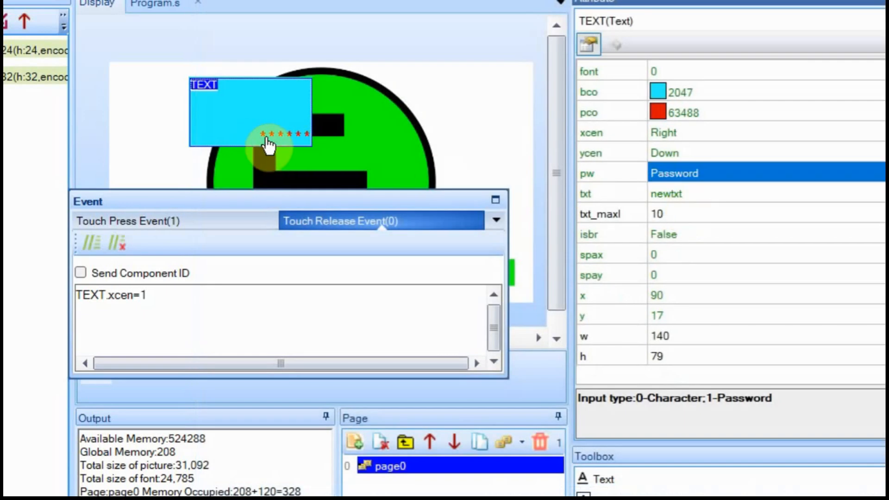
left_click(679, 174)
left_click(676, 186)
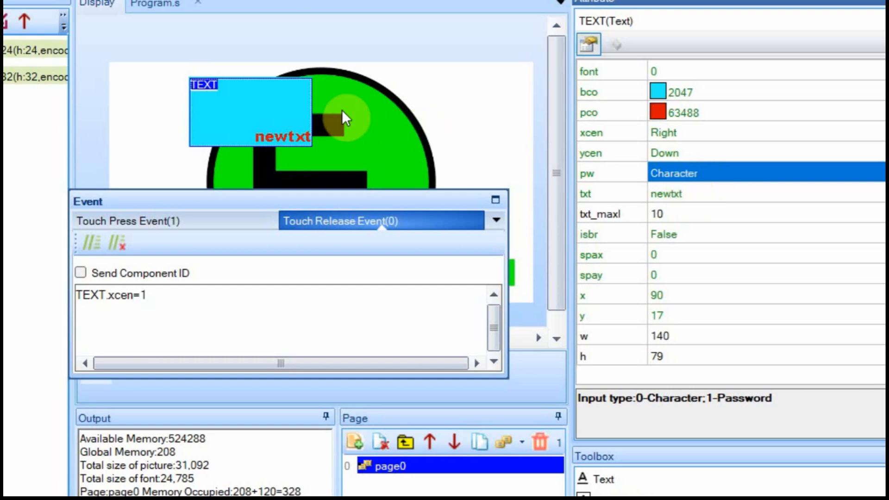
left_click(702, 190)
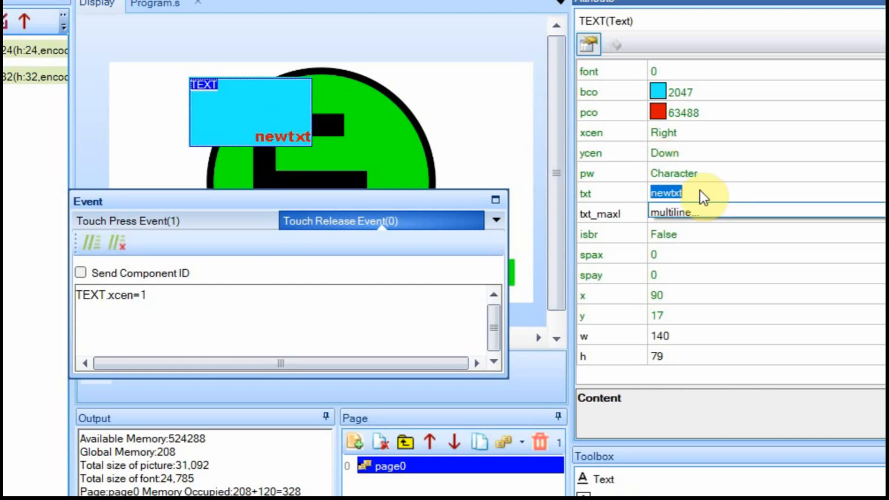
Set TEXT's txt to CHEAP and its txt_maxl to 25.
type("CHEAP")
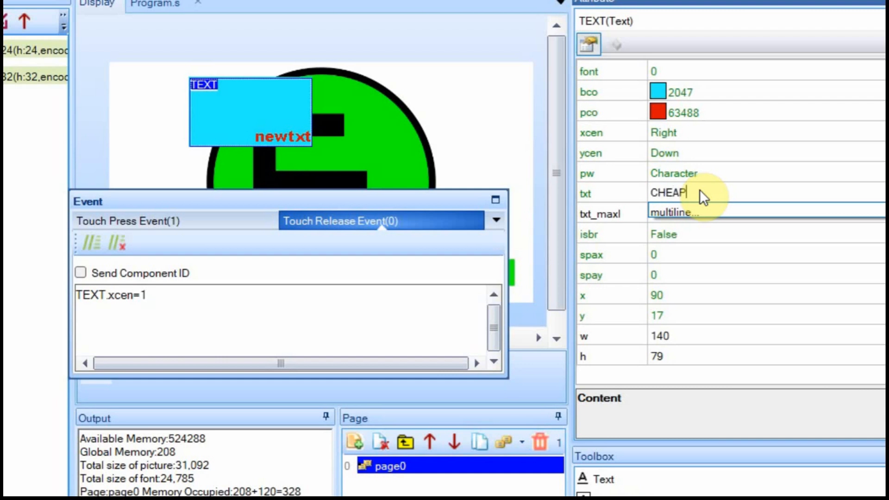
key("Return")
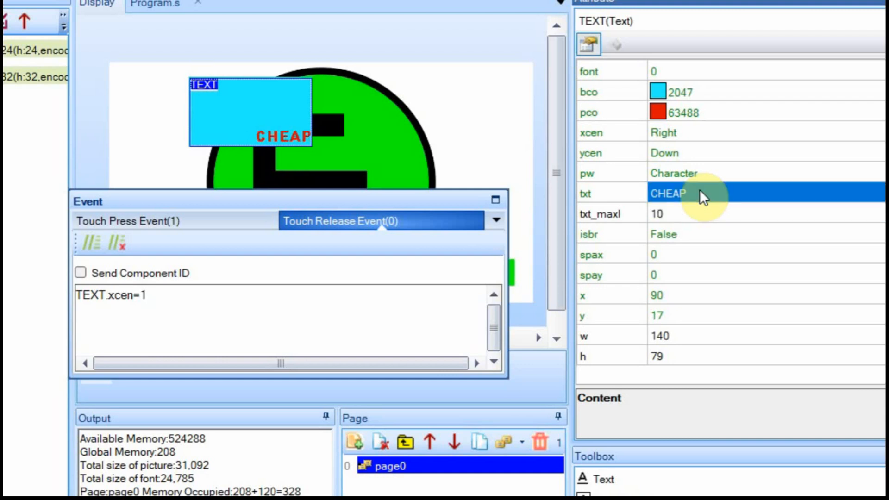
left_click(677, 215)
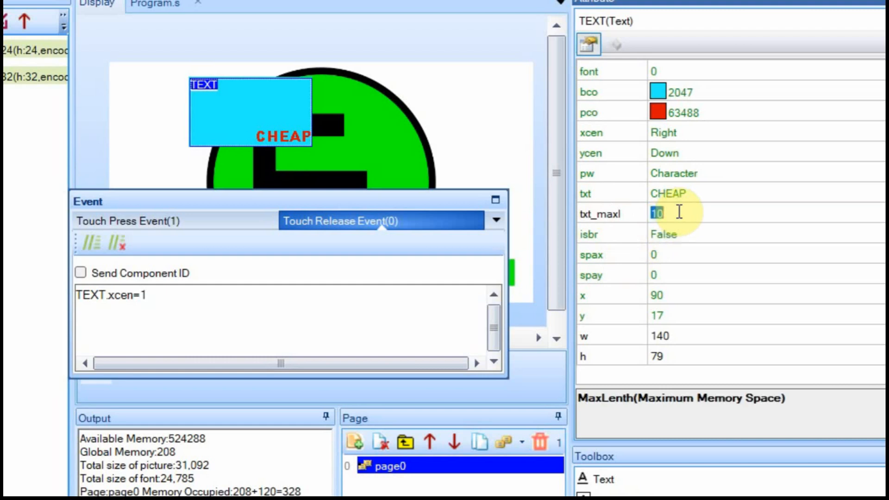
type("25")
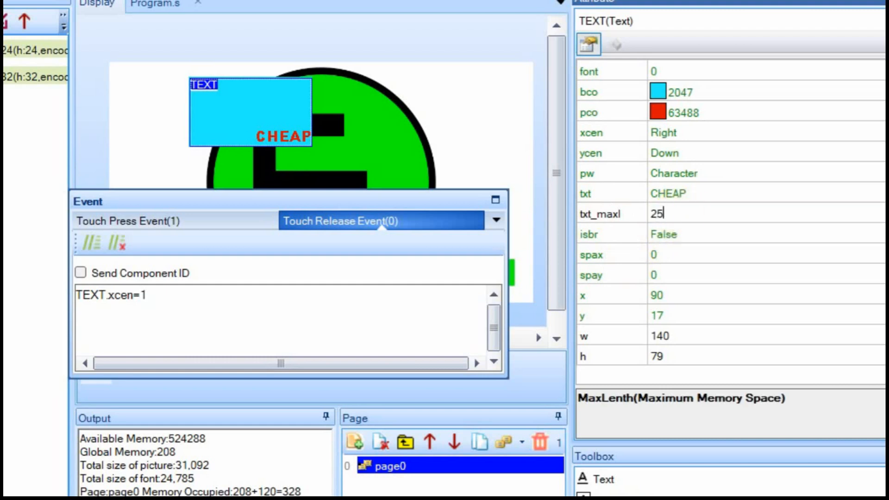
left_click(693, 192)
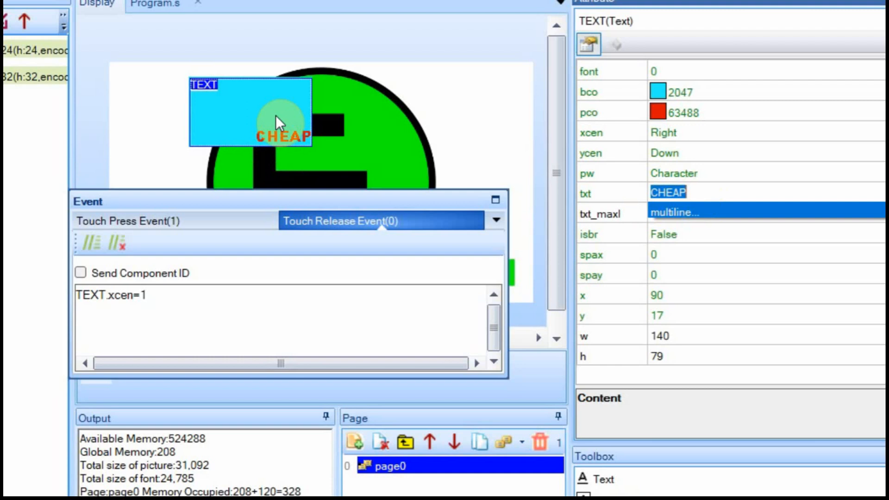
Set both xcen and ycen to Center so CHEAP sits mid-box.
left_click(686, 132)
left_click(679, 162)
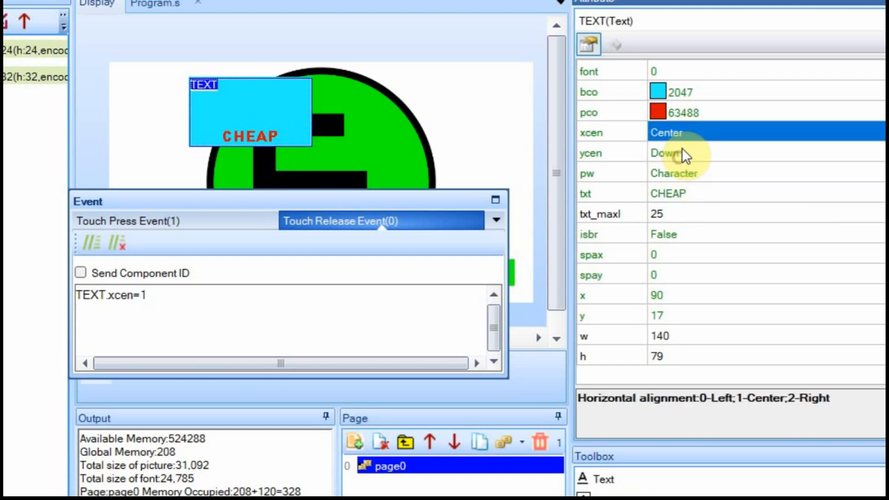
left_click(681, 154)
left_click(679, 180)
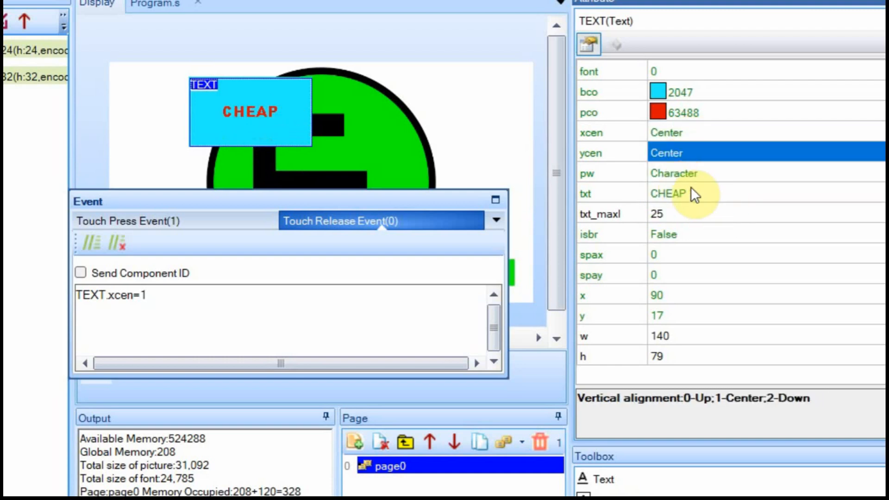
left_click(698, 193)
left_click(693, 190)
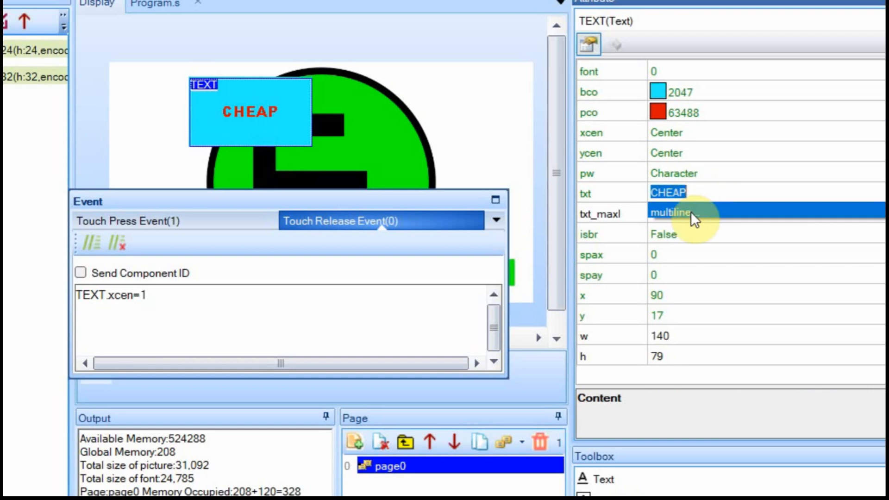
In the multiline txt editor, add CONTROLS on a new line after CHEAP.
left_click(690, 212)
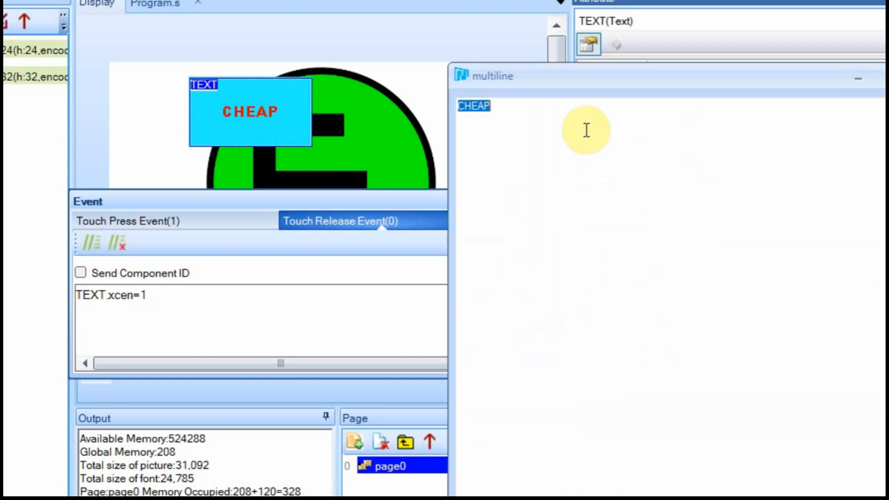
left_click(568, 106)
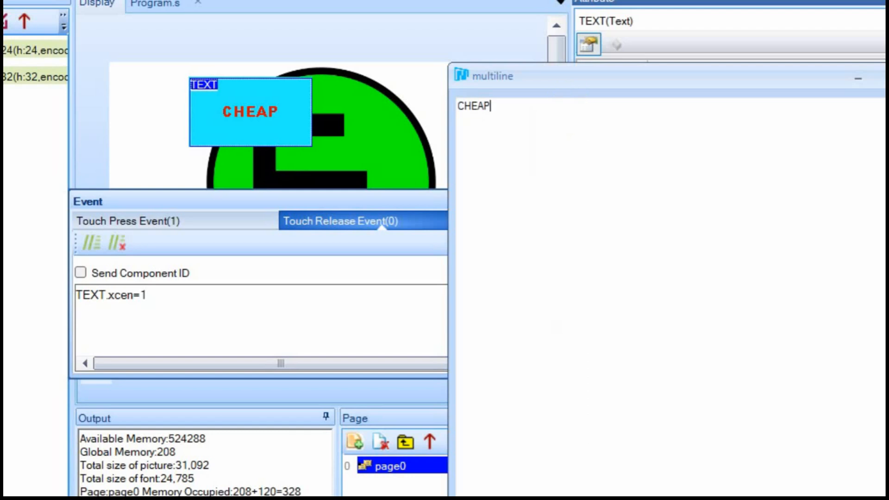
key("Return")
type("CONTROLS")
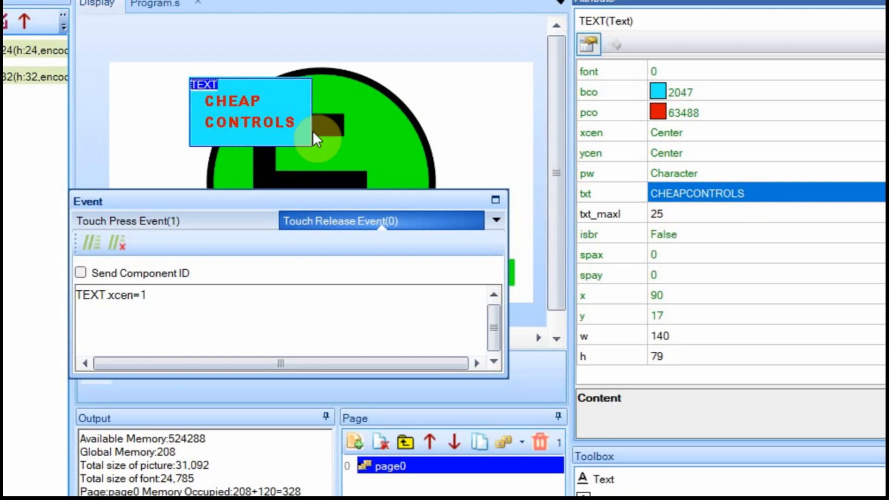
Delete the line break so txt reads CHEAPCONTROLS on a single line.
double_click(747, 193)
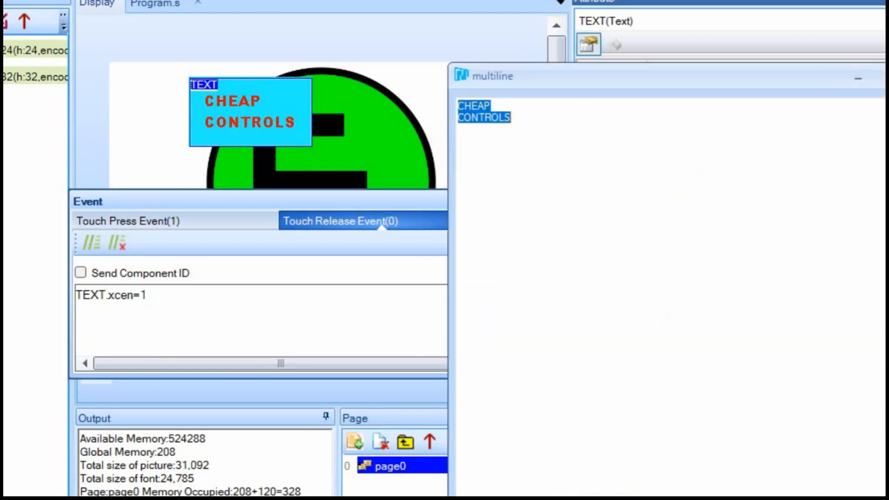
left_click(832, 433)
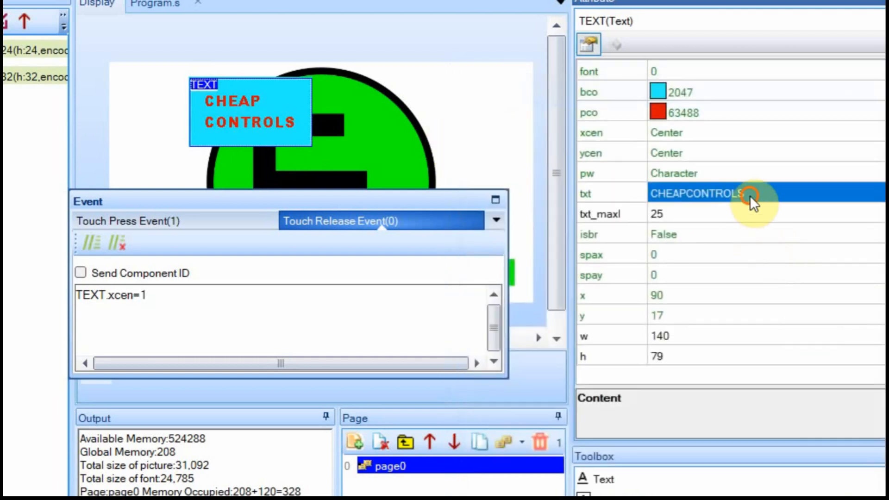
double_click(750, 196)
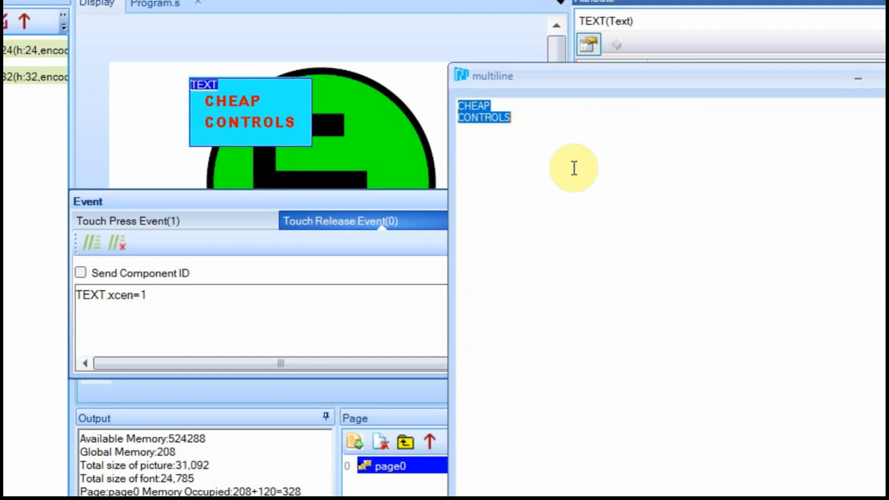
left_click(488, 106)
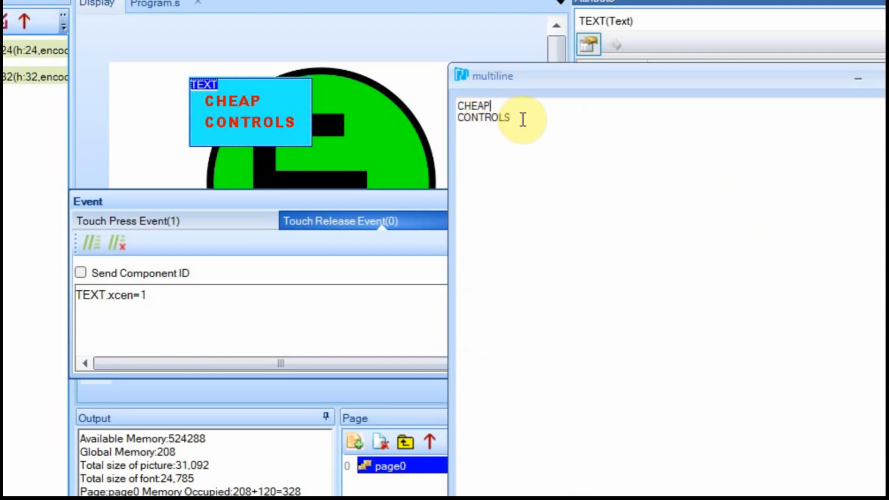
key("Delete")
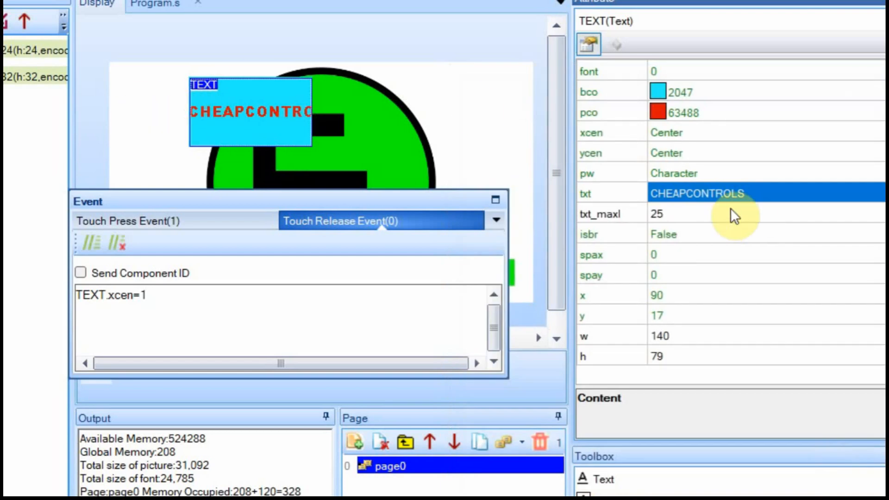
left_click(748, 191)
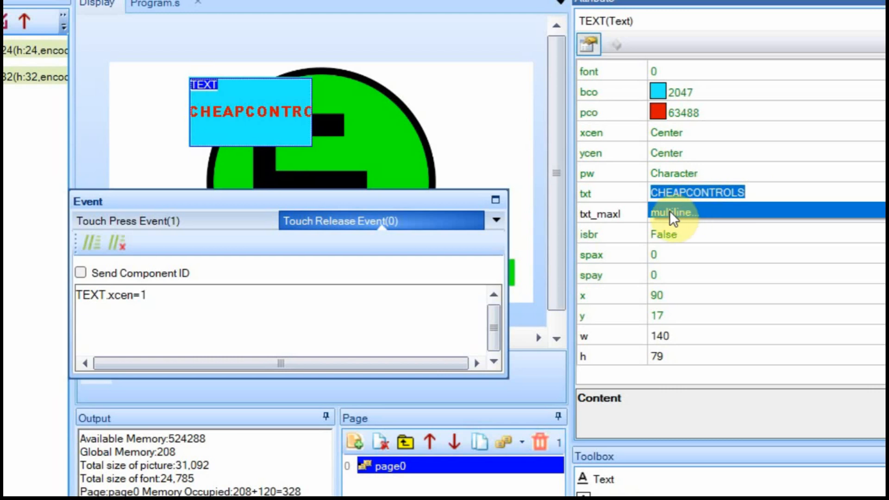
Set TEXT's word wrap (isbr) to True.
left_click(667, 235)
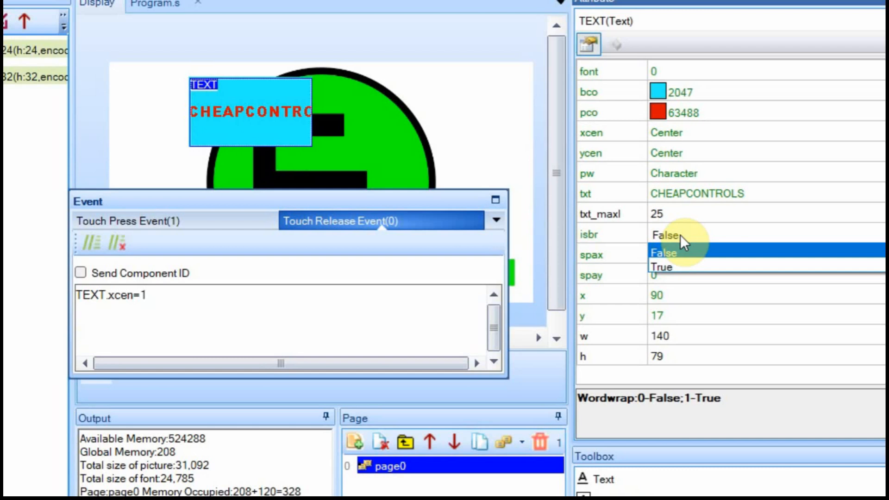
left_click(669, 265)
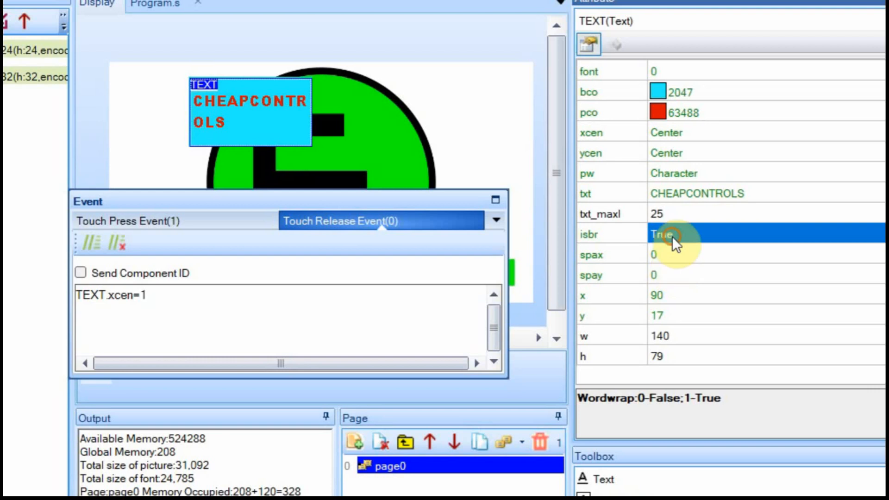
left_click(671, 236)
Turn word wrap off, widen the TEXT box to w 241, and set spax to 10.
left_click(671, 252)
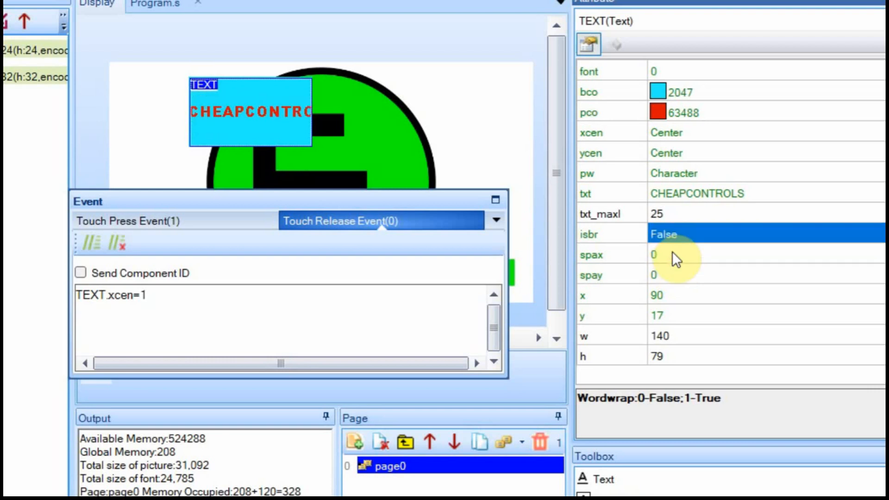
left_click_drag(311, 109, 400, 109)
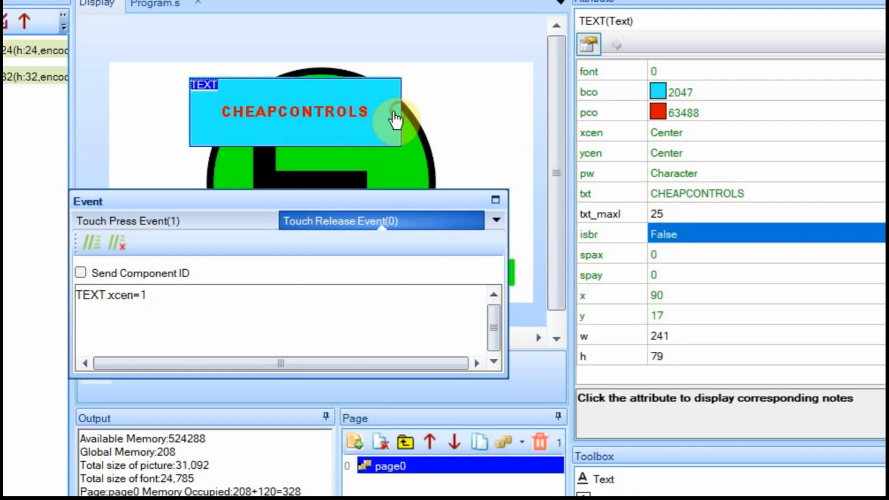
left_click(683, 252)
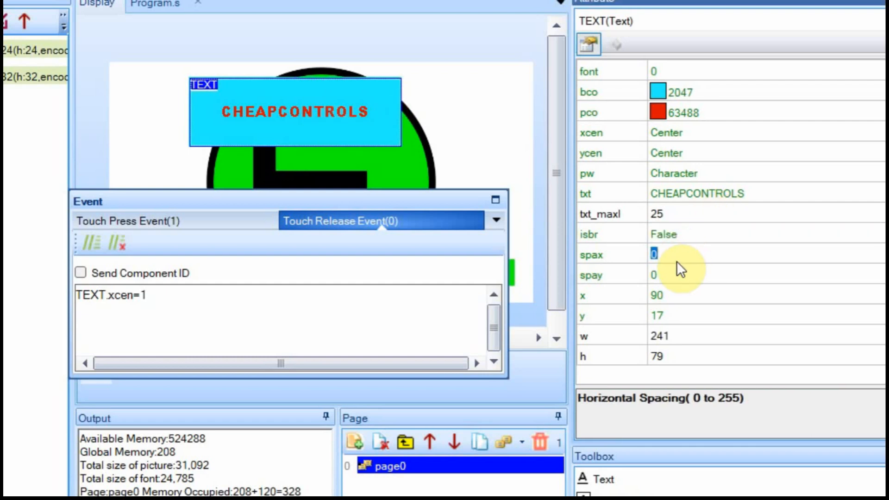
left_click(346, 143)
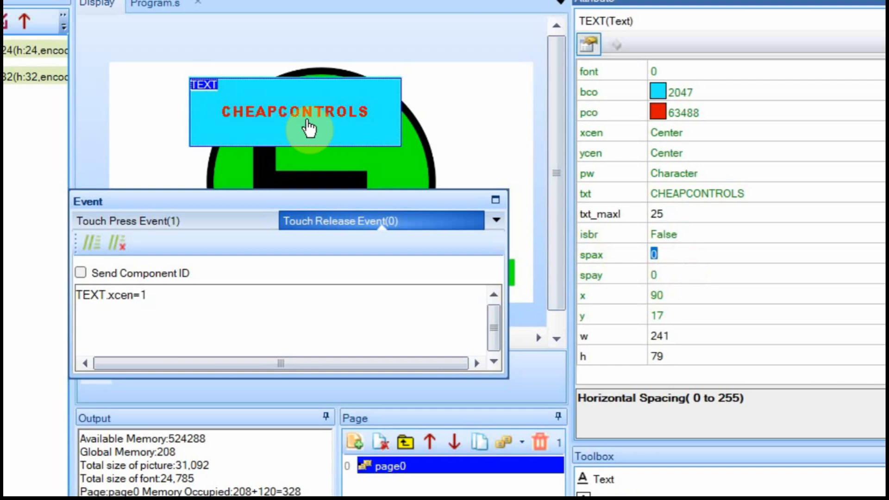
left_click(653, 253)
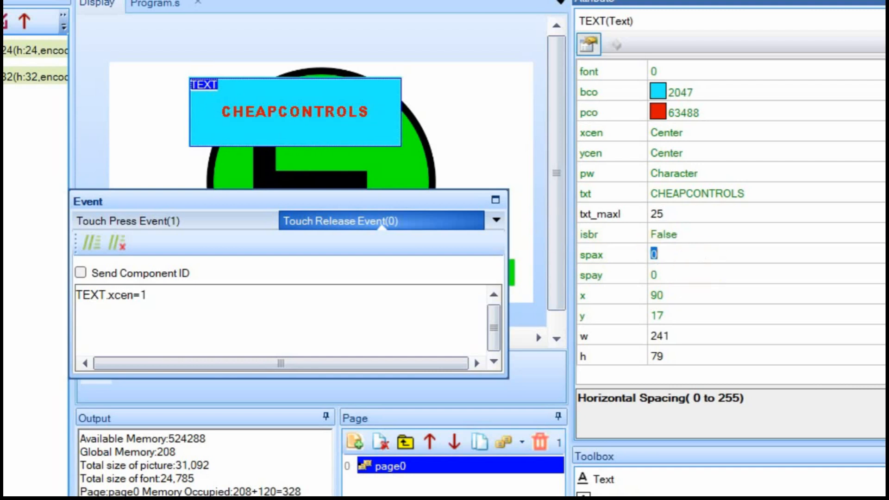
type("10")
left_click(690, 274)
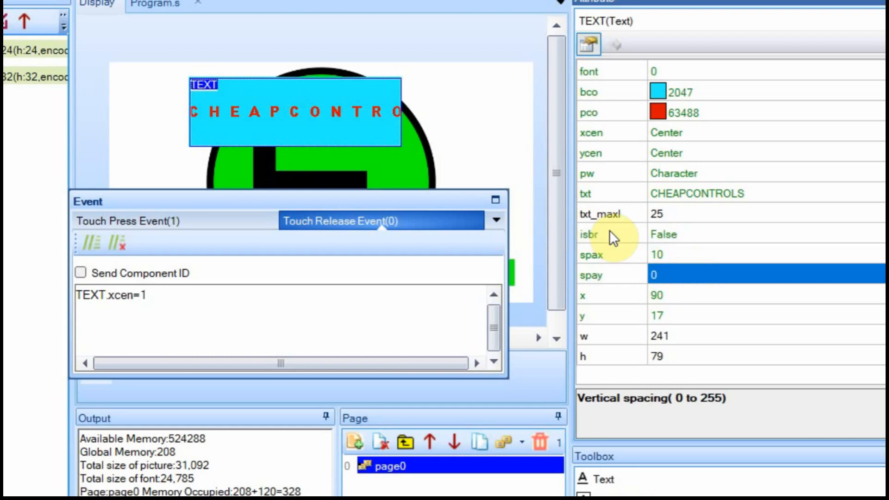
Turn TEXT's word wrap (isbr) back on to True.
left_click(673, 233)
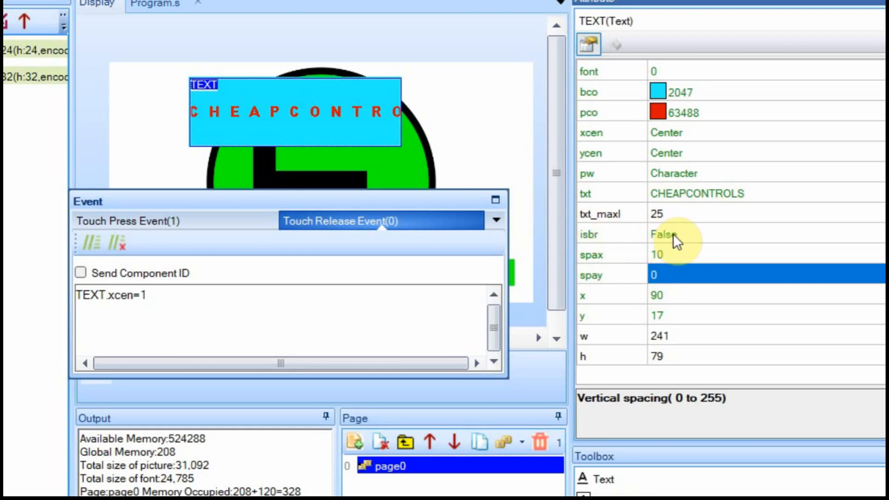
left_click(669, 263)
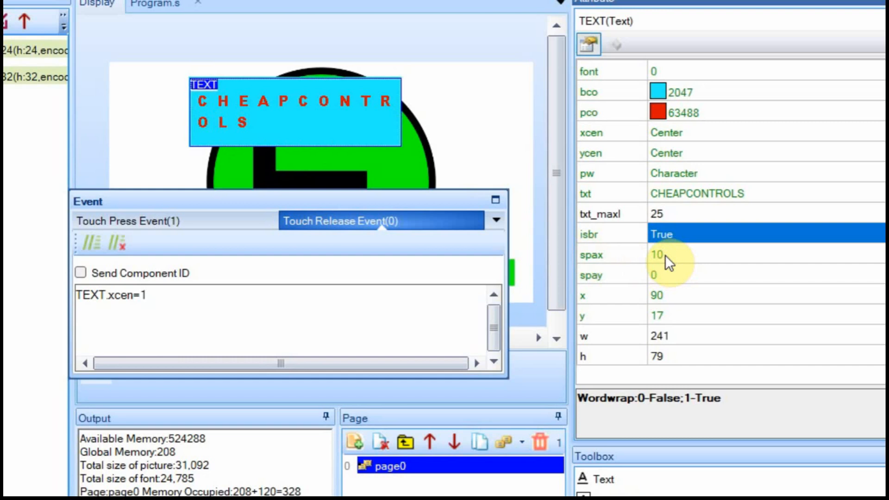
left_click(662, 273)
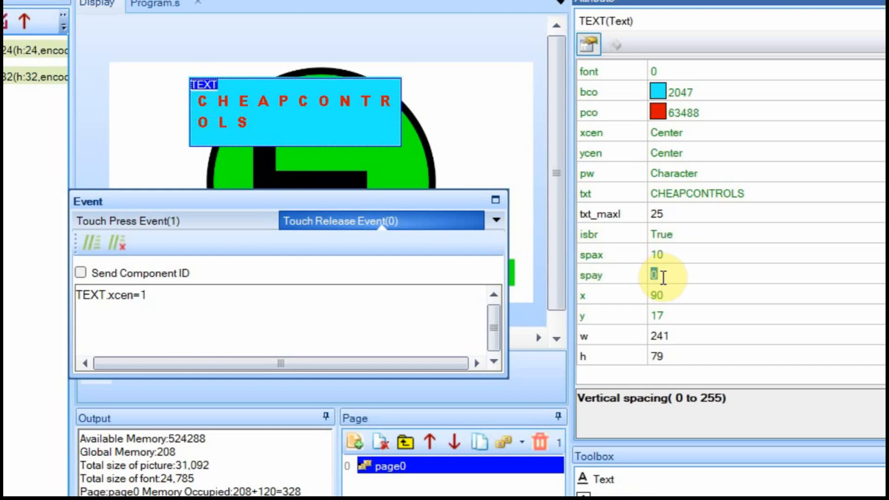
Set spay to 10, then reset both spay and spax to 0.
type("10")
left_click(662, 290)
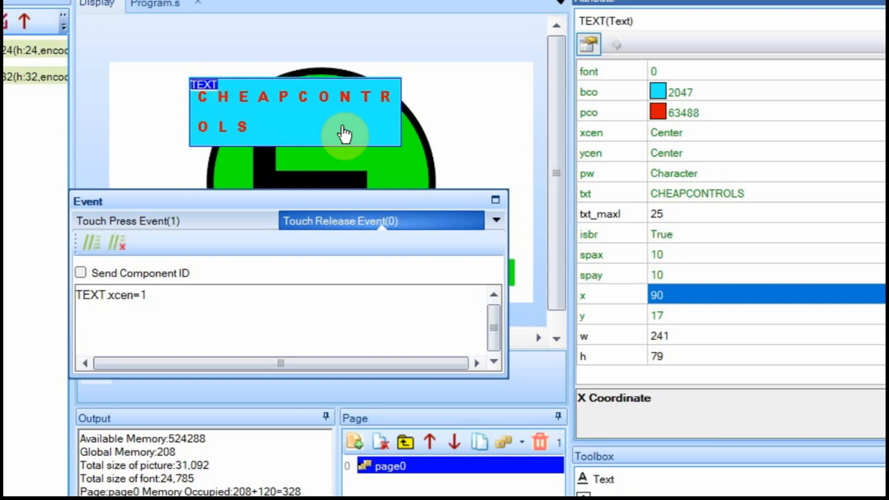
double_click(663, 275)
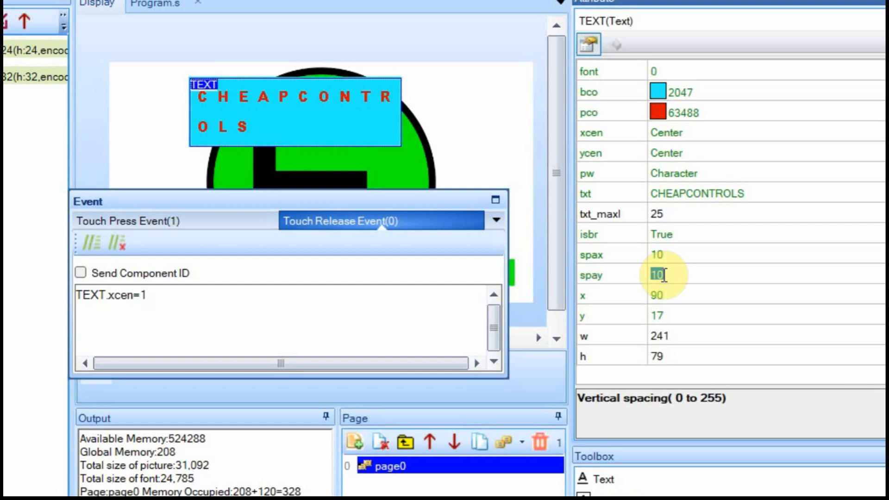
type("0")
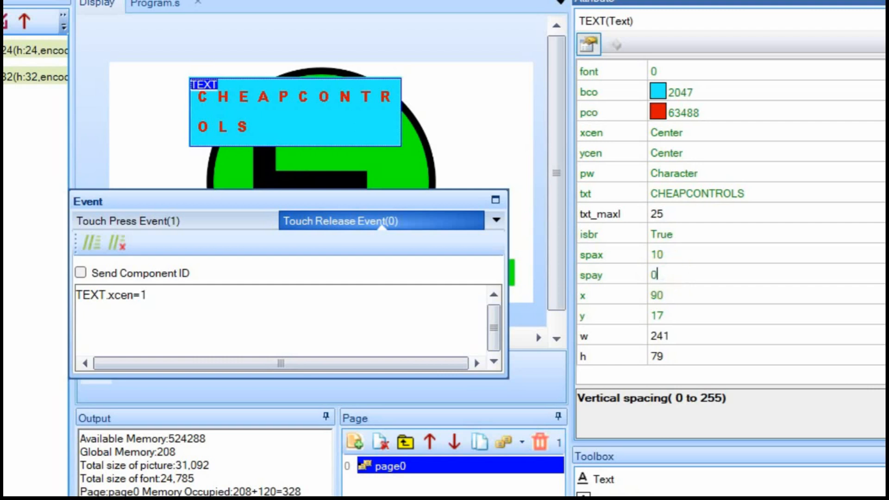
double_click(669, 256)
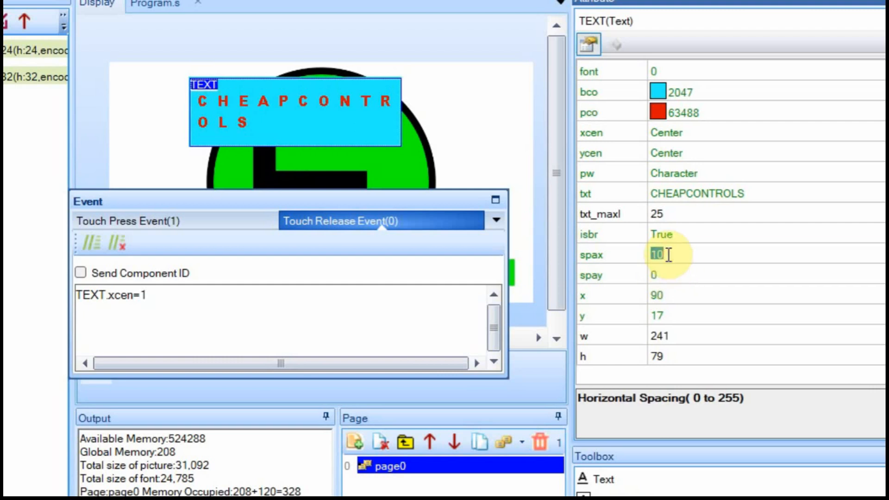
type("0")
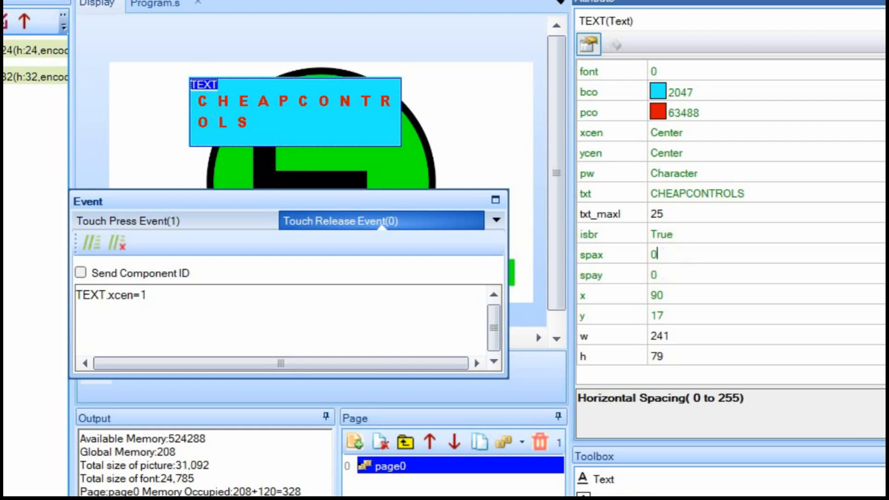
left_click(258, 293)
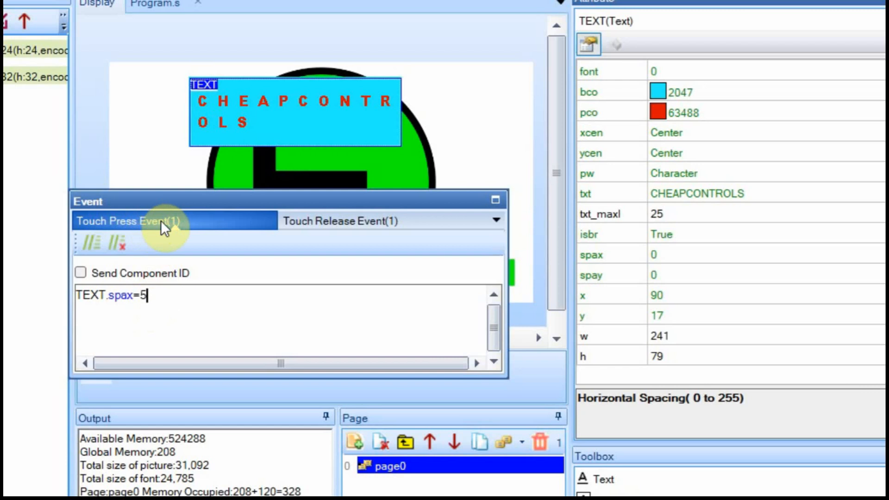
Replace the Touch Release code TEXT.xcen=1 with TEXT.spax=0.
left_click(324, 220)
left_click_drag(171, 302, 68, 301)
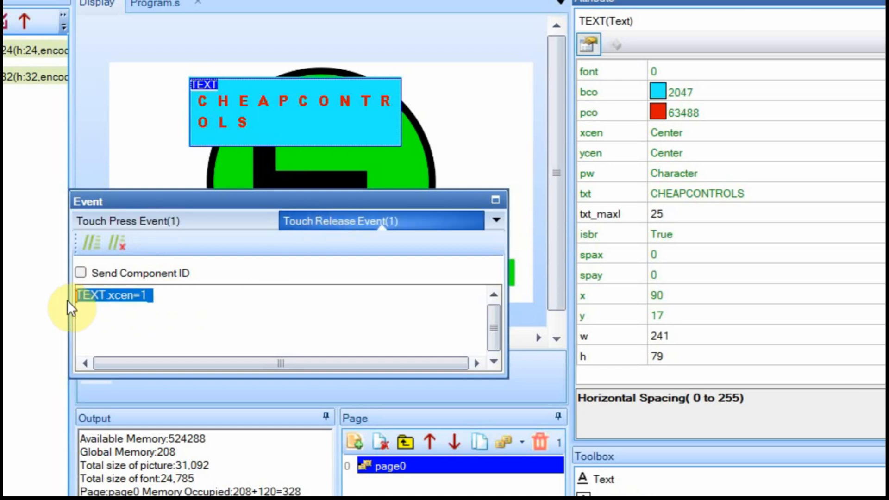
type("TEXT.spax=5")
key("BackSpace")
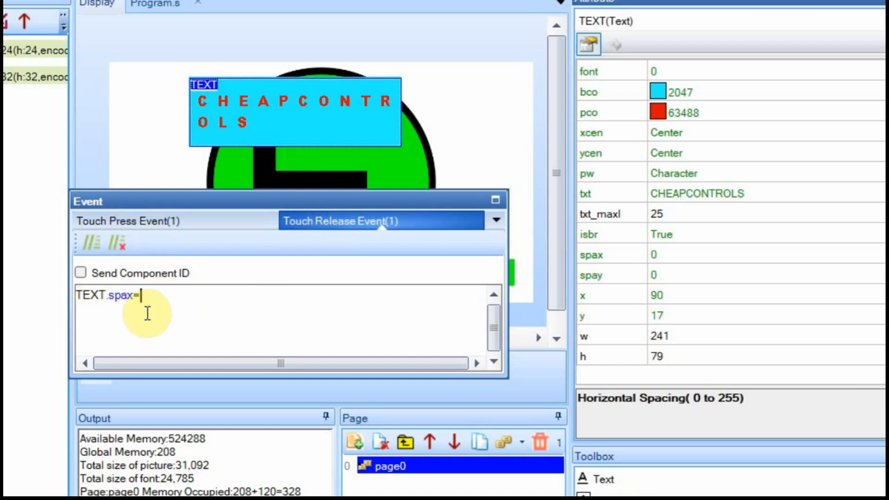
type("0")
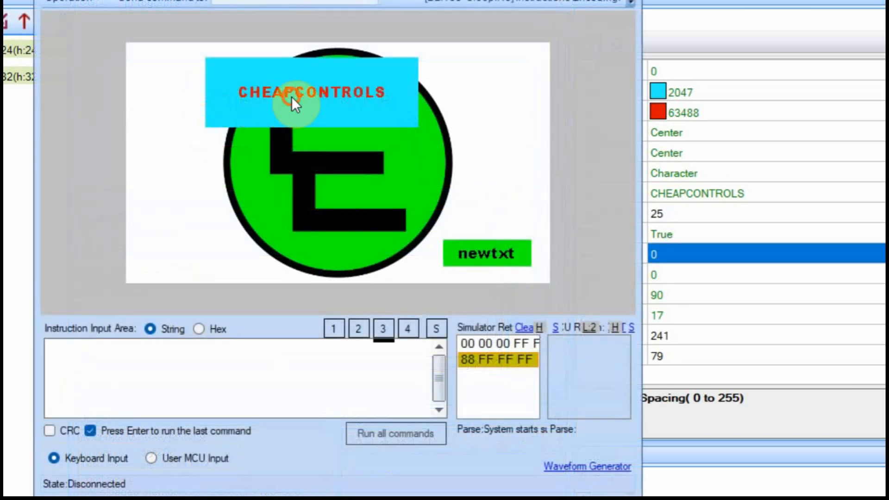
Tap CHEAPCONTROLS twice in the debug simulator to test the spacing, then close it.
left_click(291, 97)
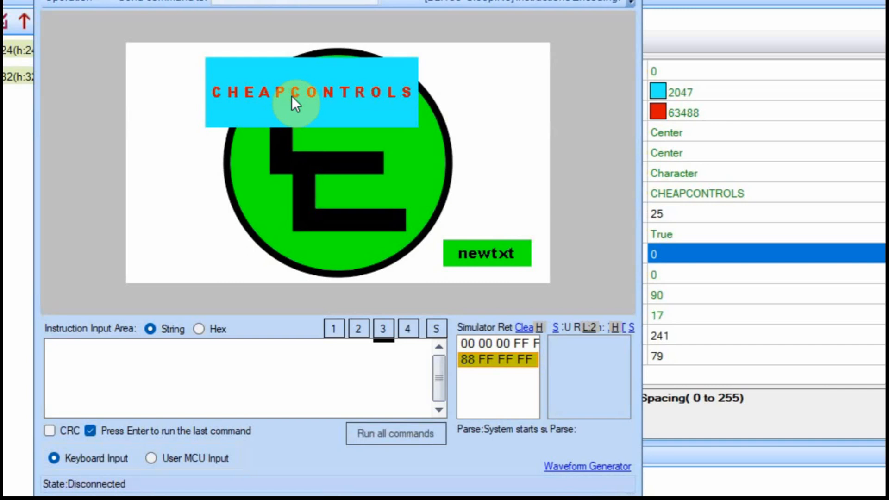
left_click(291, 95)
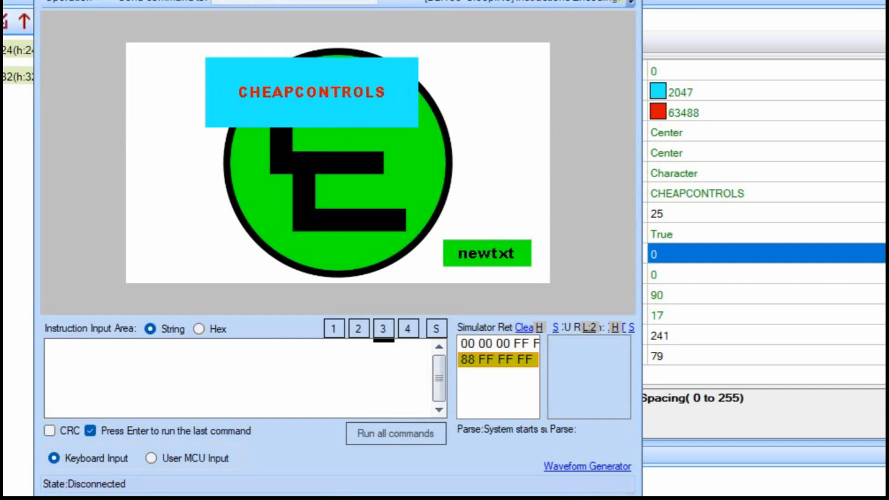
left_click(628, 0)
Change the Touch Press code from TEXT.spax=5 to TEXT.spax=1.
left_click(196, 226)
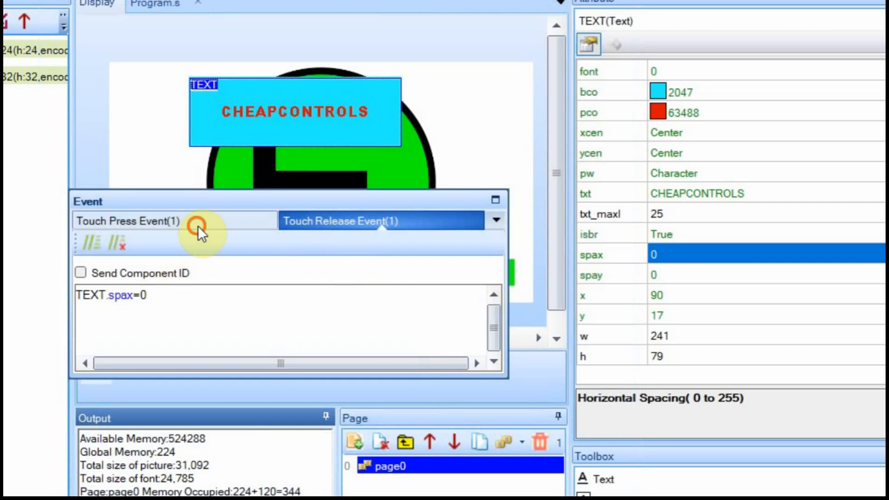
left_click(153, 293)
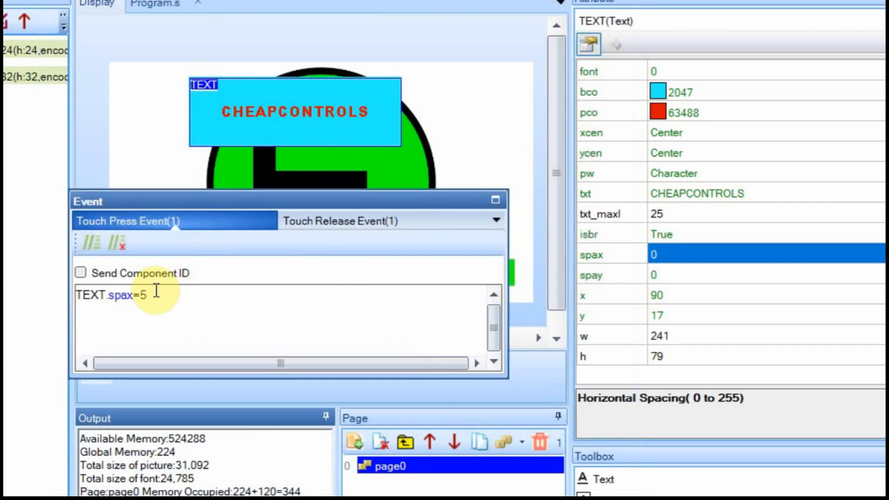
key("BackSpace")
type("1")
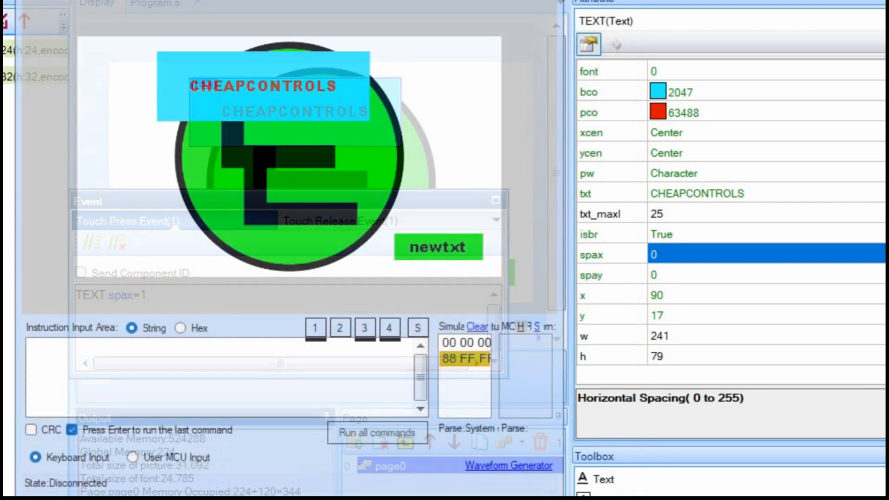
left_click(250, 96)
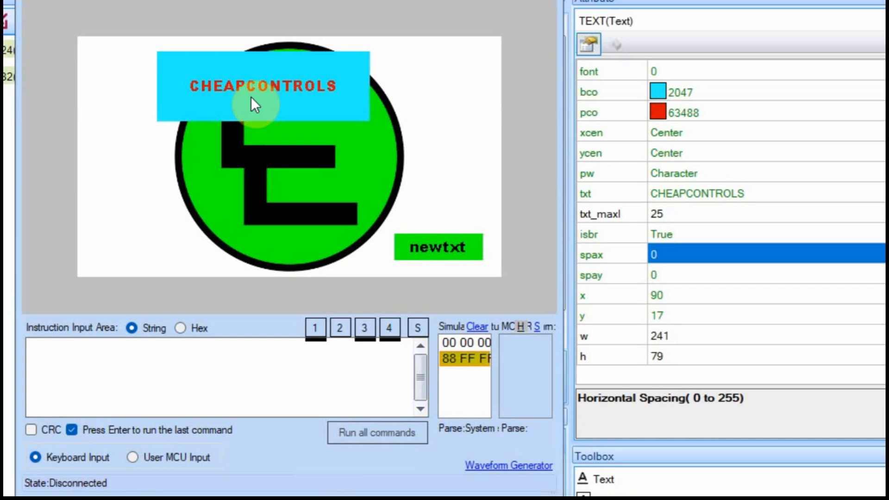
left_click(249, 96)
left_click(249, 94)
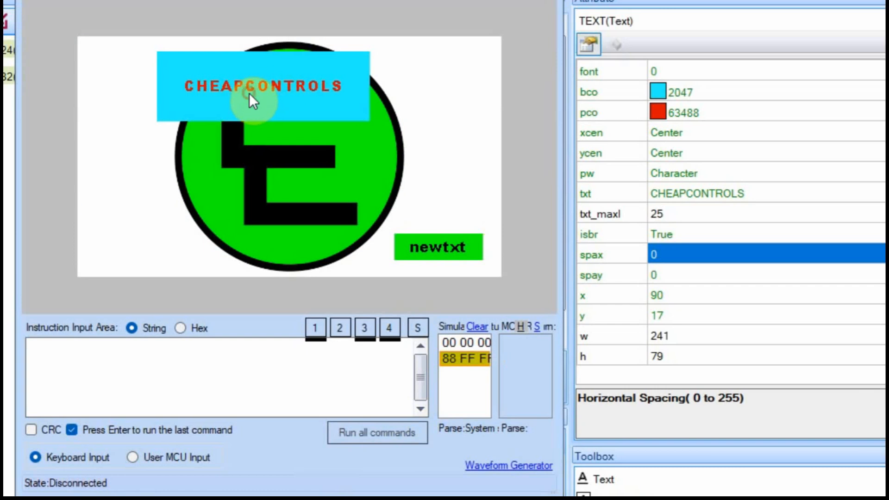
left_click(251, 93)
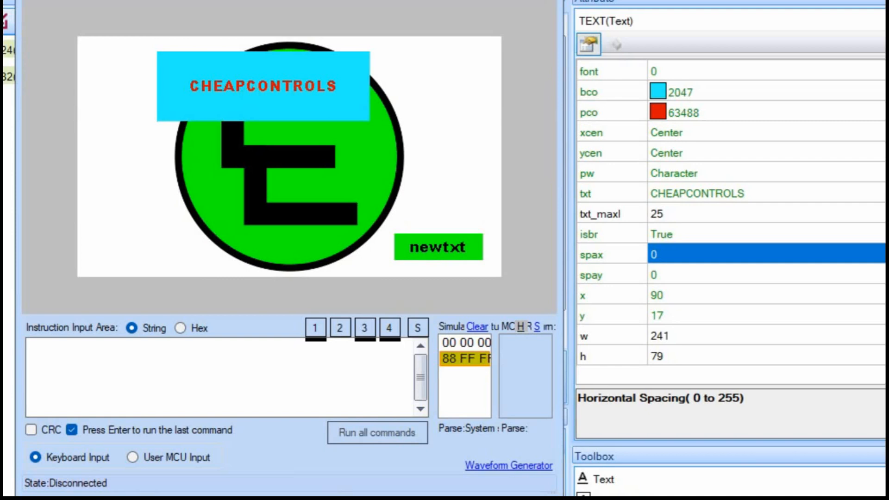
left_click(677, 296)
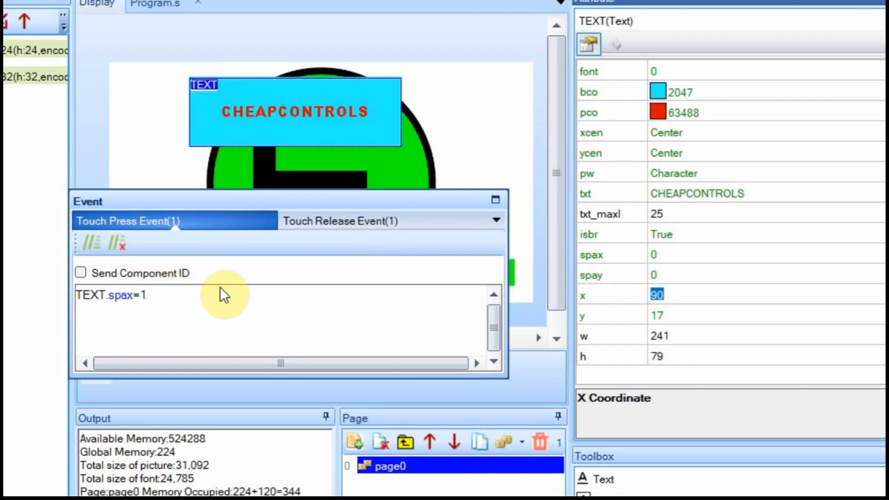
Delete the TEXT.spax=0 line from the TEXT component's Touch Release Event code.
left_click(351, 221)
left_click_drag(188, 296, 52, 288)
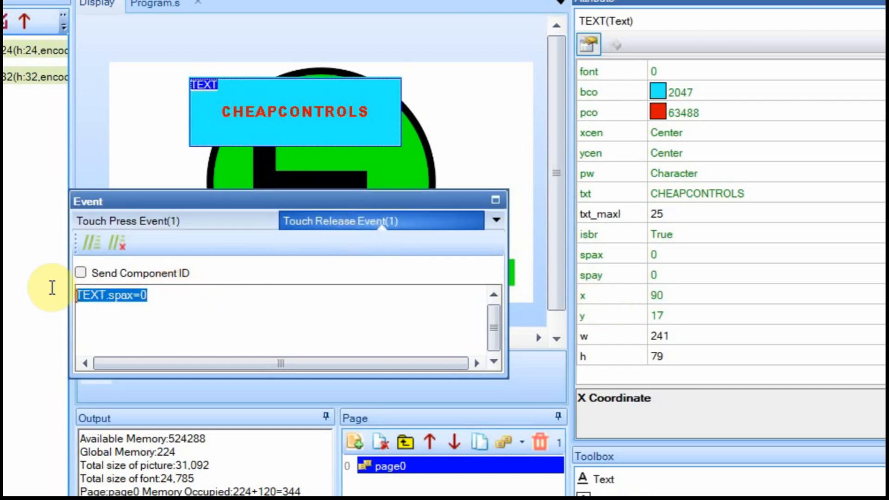
key("BackSpace")
Change the Touch Press Event code to TEXT.x+=10 and TEXT.y+=10.
left_click(128, 221)
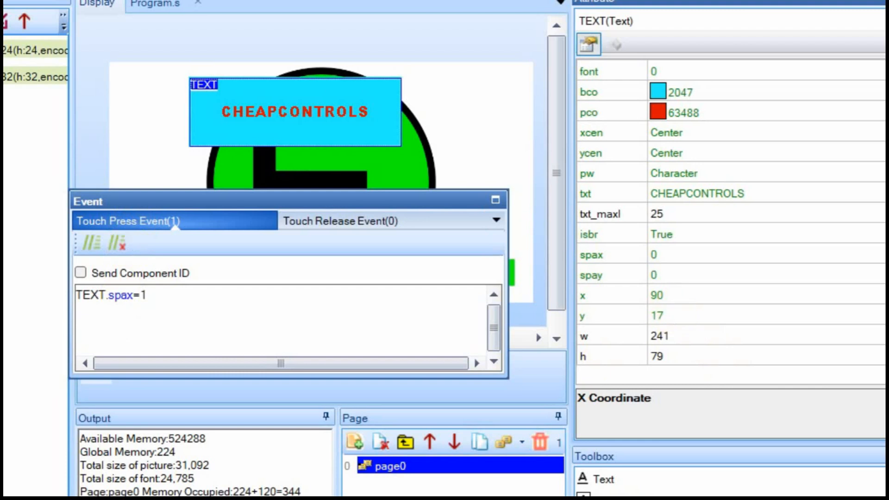
key("BackSpace")
key("BackSpace")
key("BackSpace")
key("BackSpace")
key("BackSpace")
key("BackSpace")
type("x+=10")
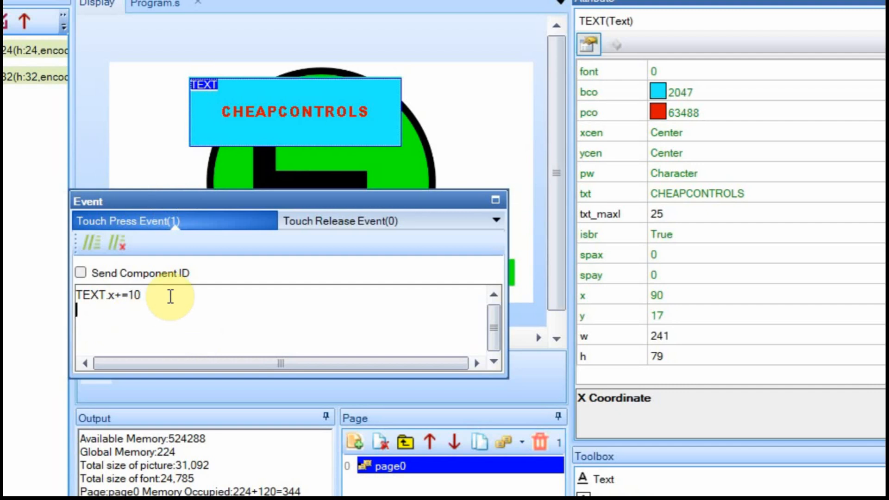
type("TEXT.y+=")
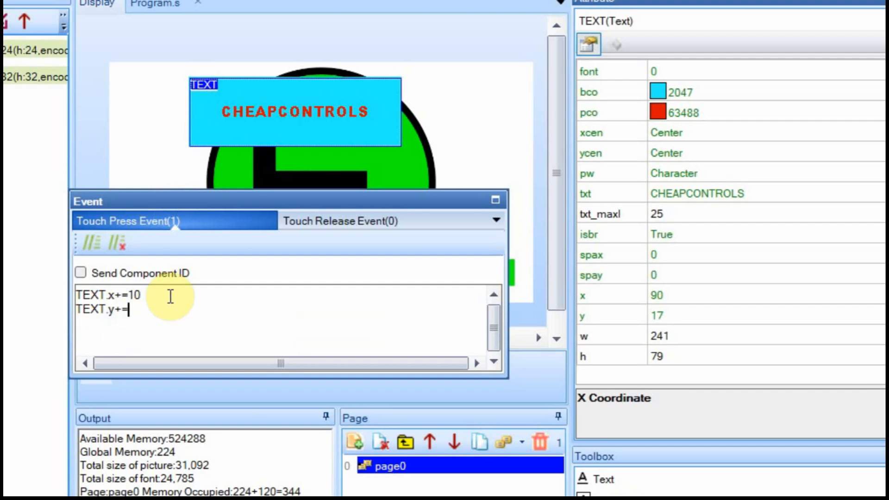
type("10")
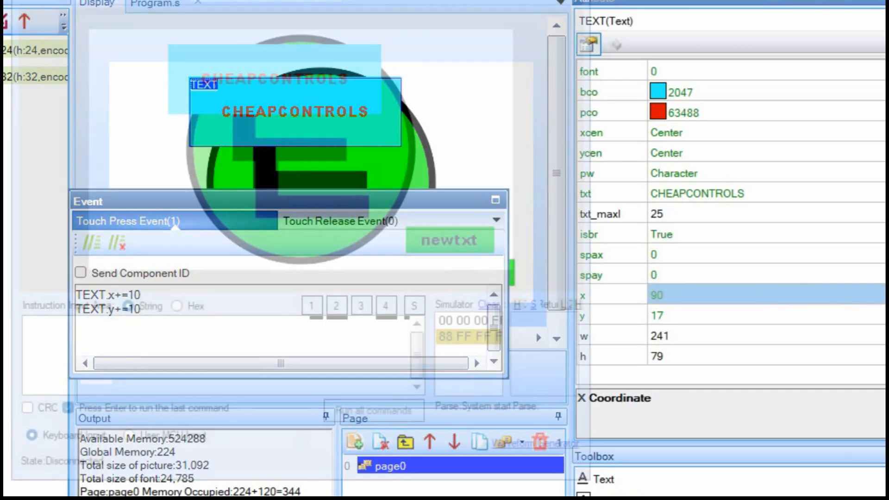
Touch CHEAPCONTROLS repeatedly in the simulator, moving it 10 right and 10 down each time.
left_click(230, 77)
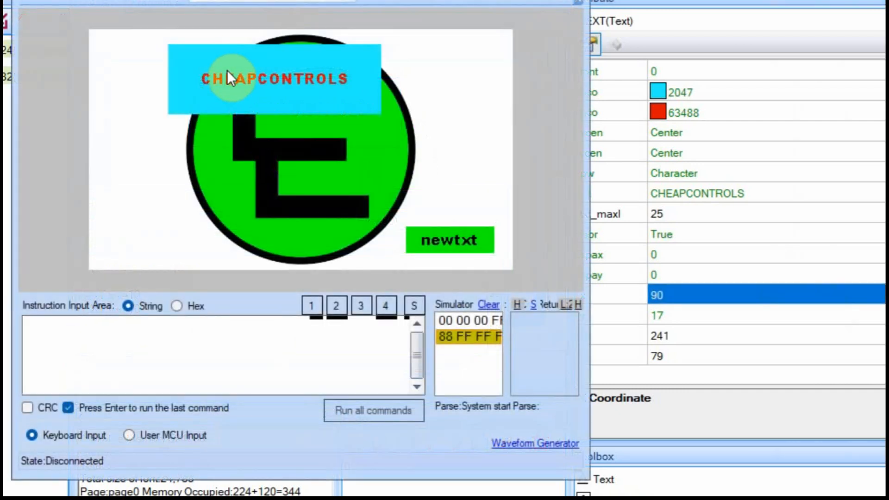
left_click(262, 82)
left_click(279, 93)
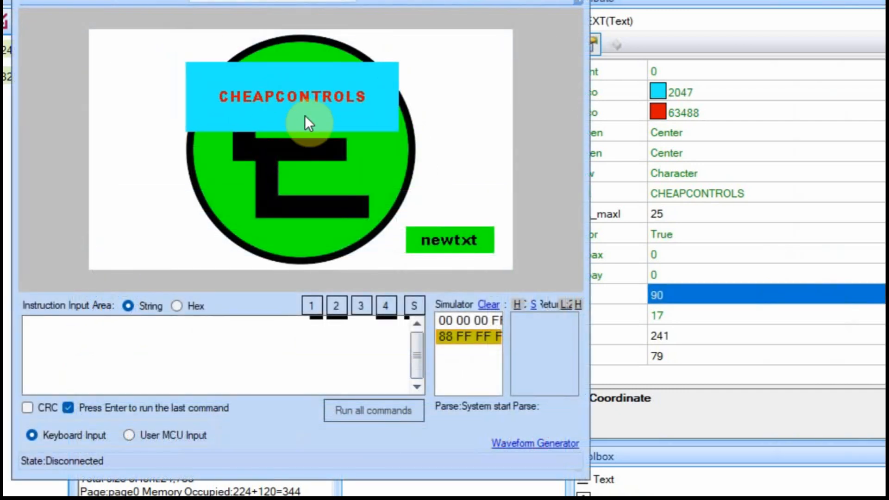
left_click(308, 115)
left_click(340, 122)
left_click(347, 126)
left_click(357, 136)
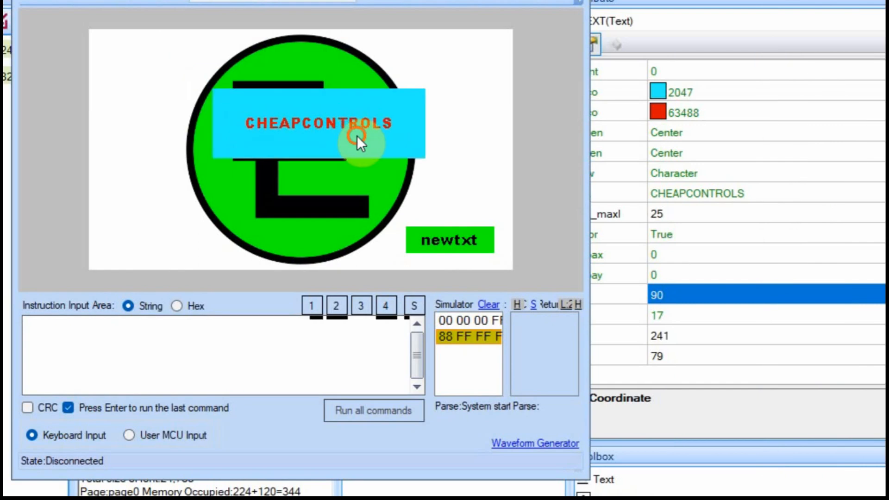
left_click(382, 151)
left_click(391, 155)
left_click(392, 154)
left_click(393, 155)
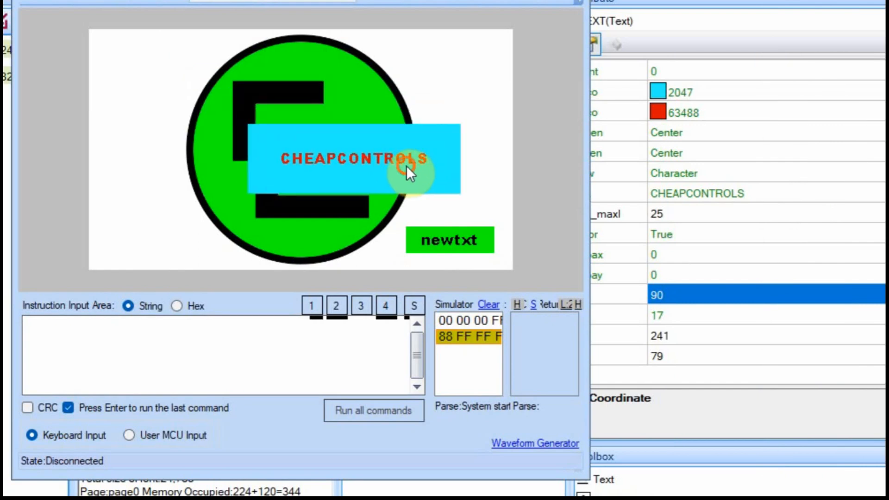
left_click(408, 167)
left_click(417, 176)
left_click(404, 107)
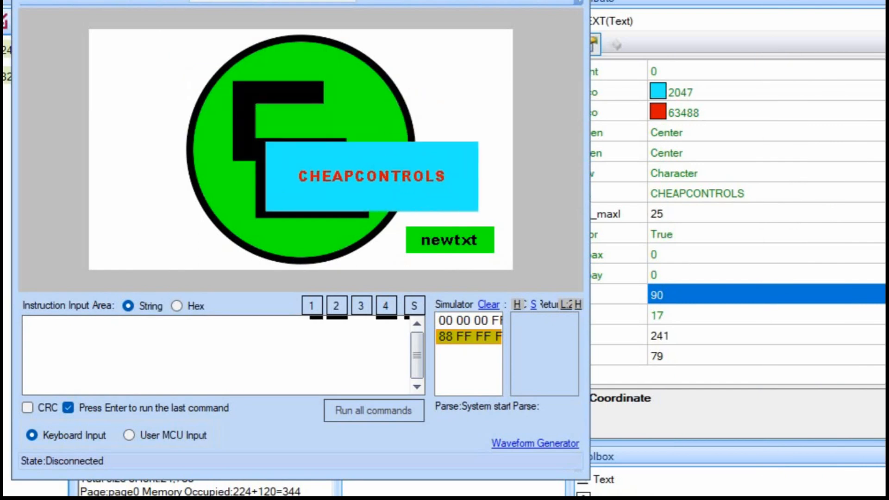